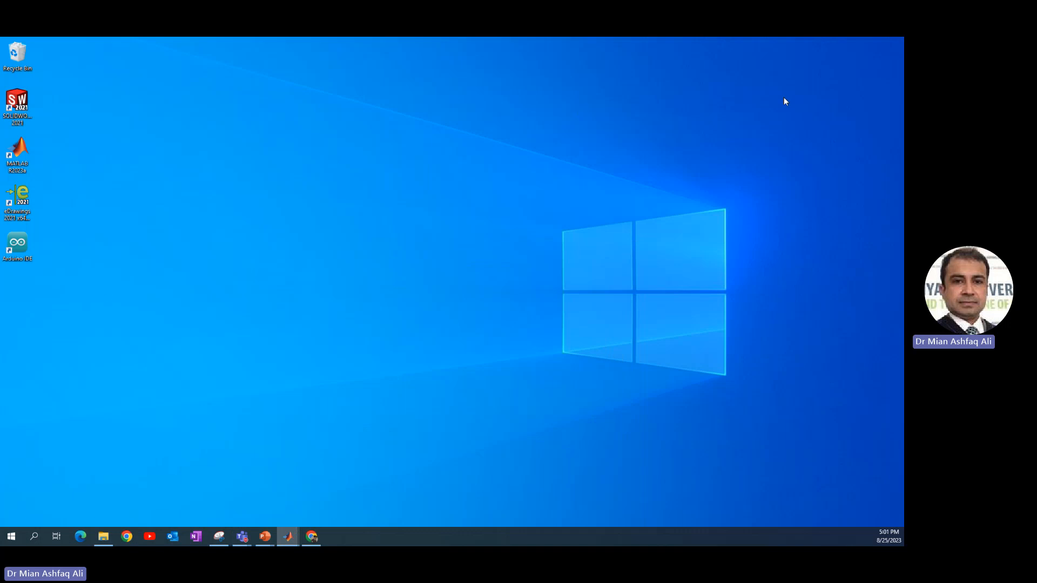
Launch Simulink from the MATLAB command window with the simulink command
left_click_drag(903, 60, 400, 101)
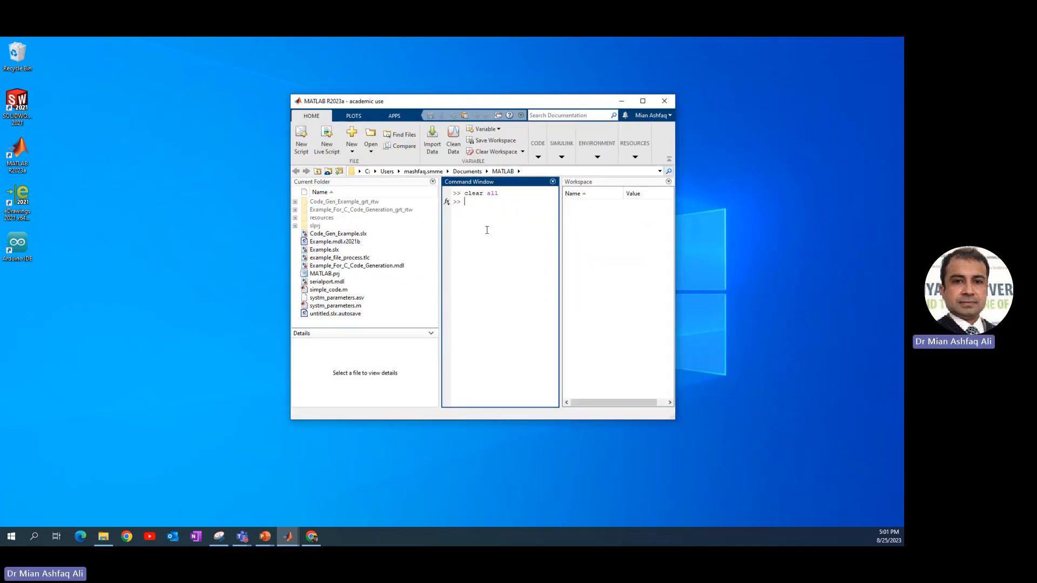
type("simulink")
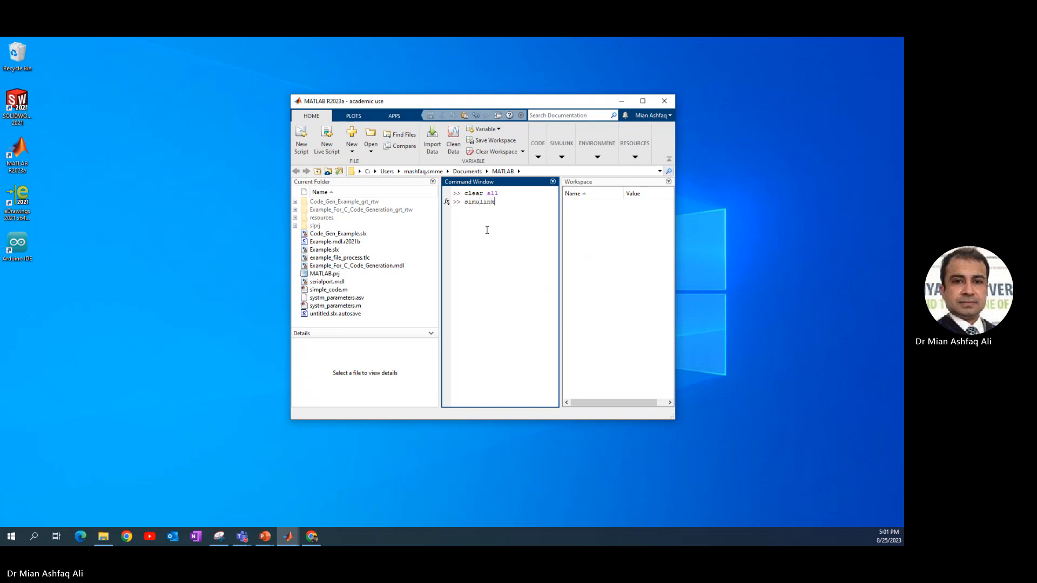
key("Return")
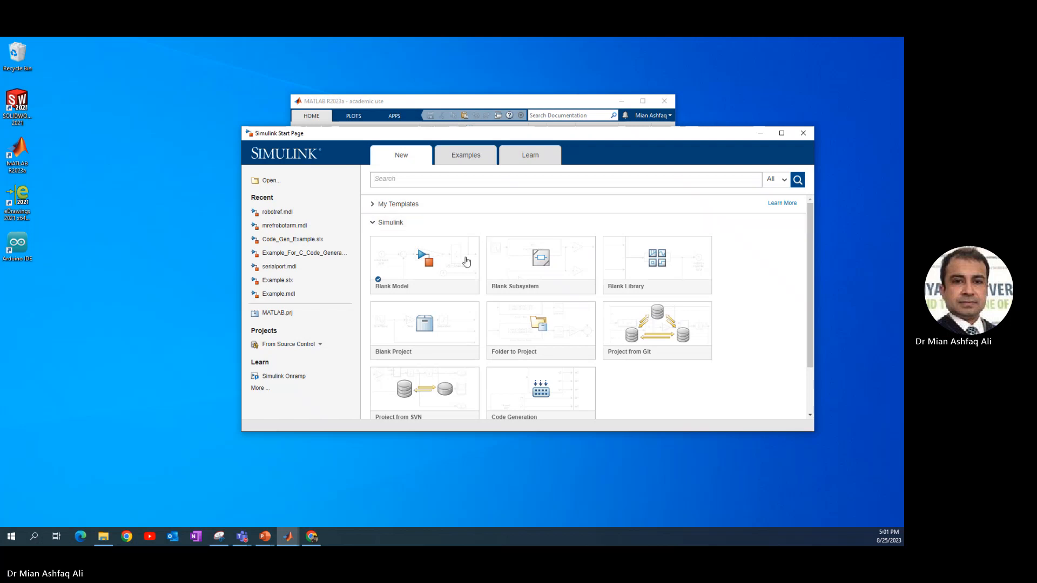
Create a blank Simulink model and arrange the model and MATLAB windows side by side
left_click(446, 262)
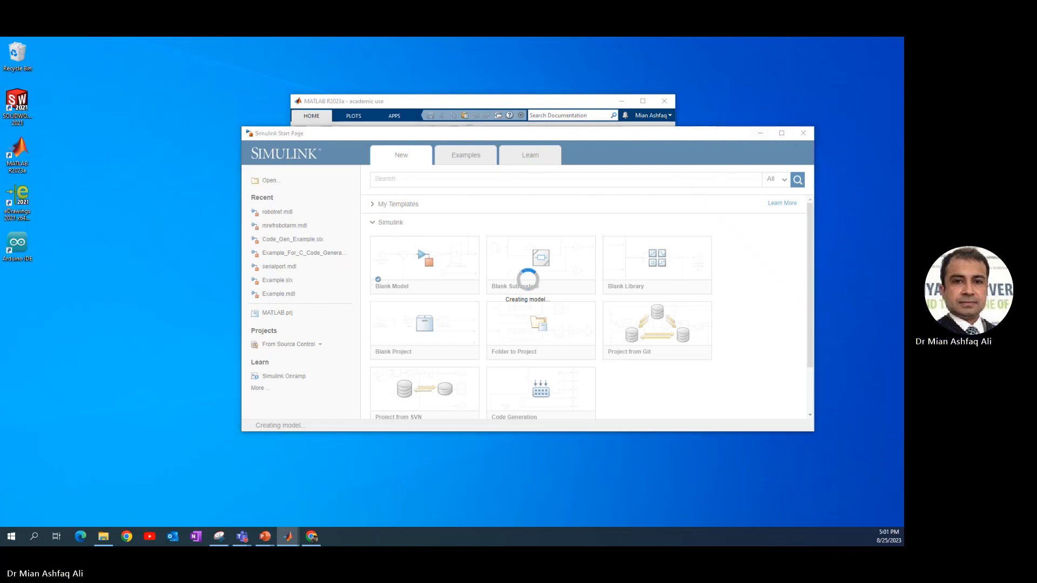
left_click_drag(346, 102, 191, 107)
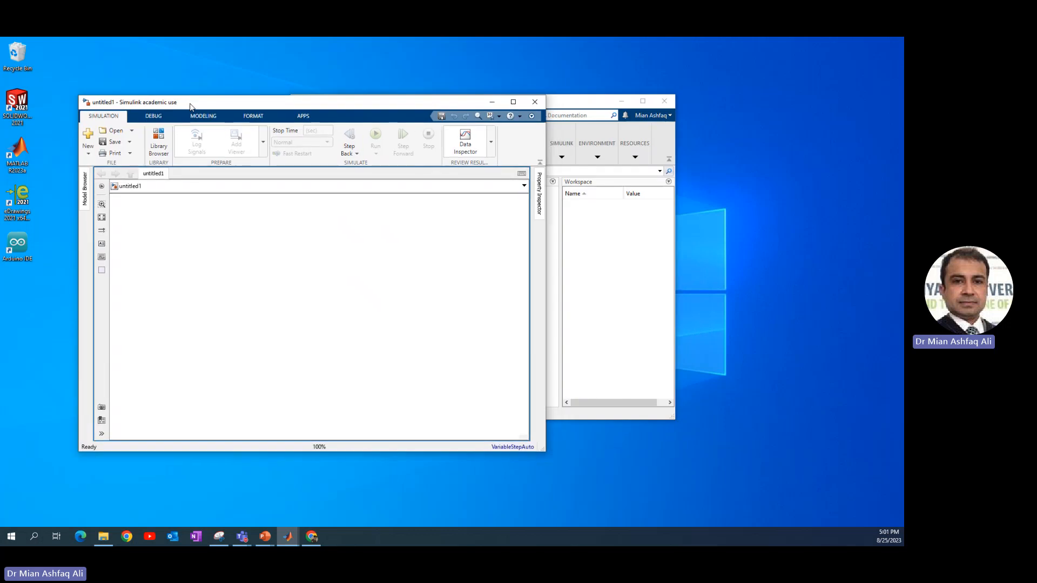
left_click_drag(576, 102, 726, 110)
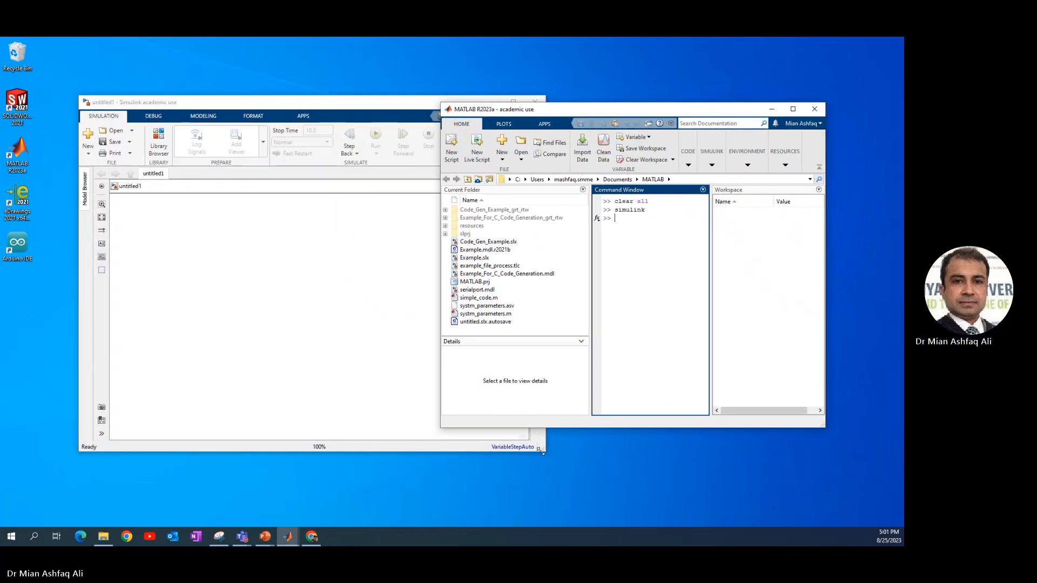
left_click_drag(544, 450, 404, 414)
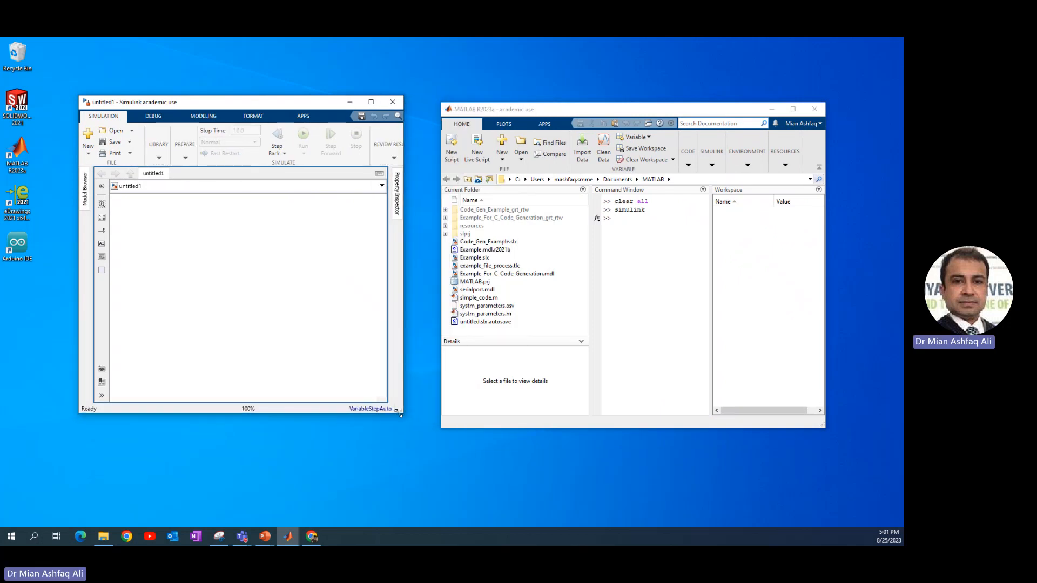
Switch to the Simulink Modelling presentation and shrink its window beside the model window
mouse_move(264, 538)
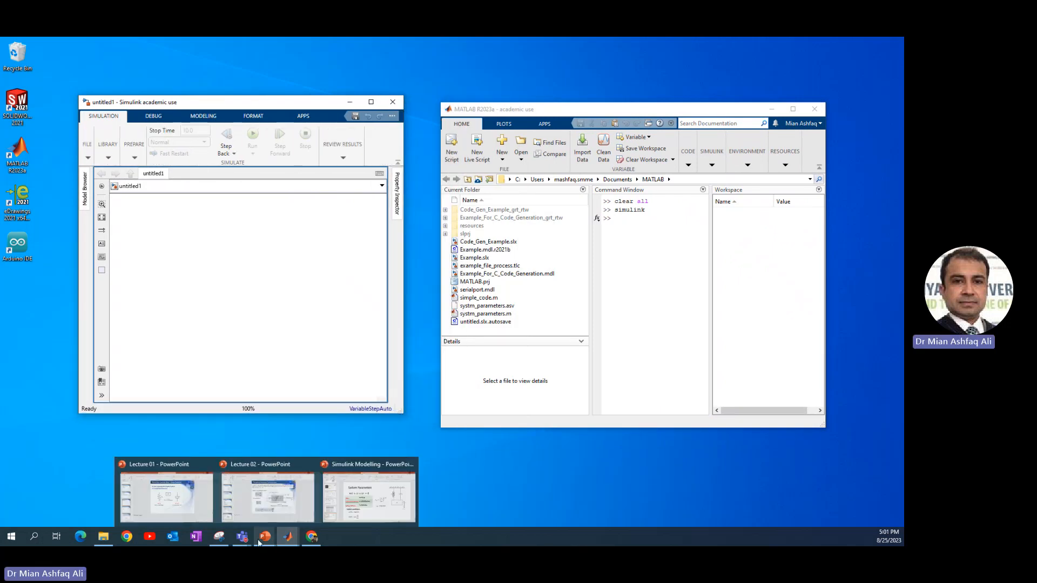
left_click(354, 500)
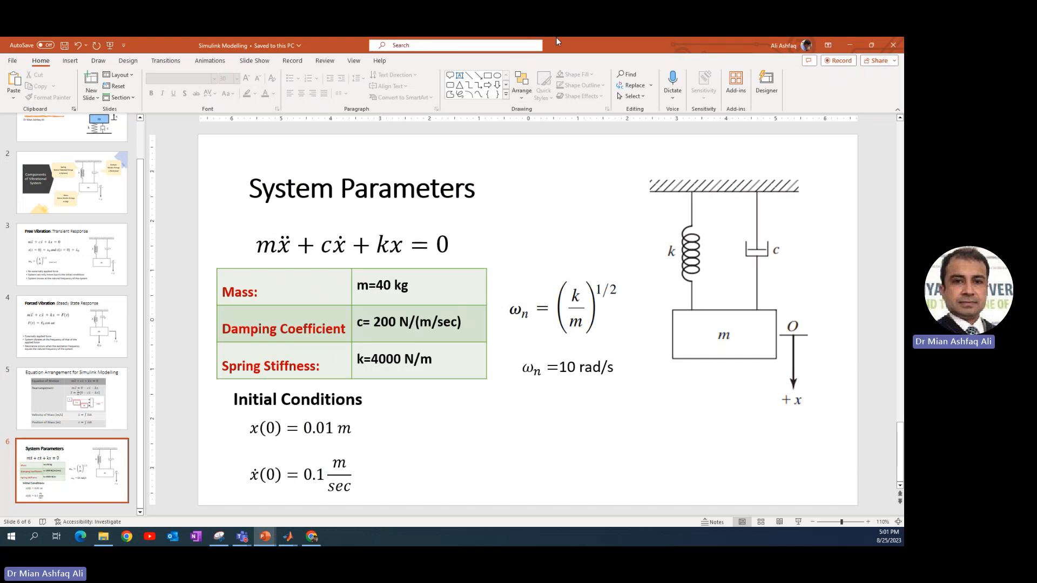
double_click(643, 42)
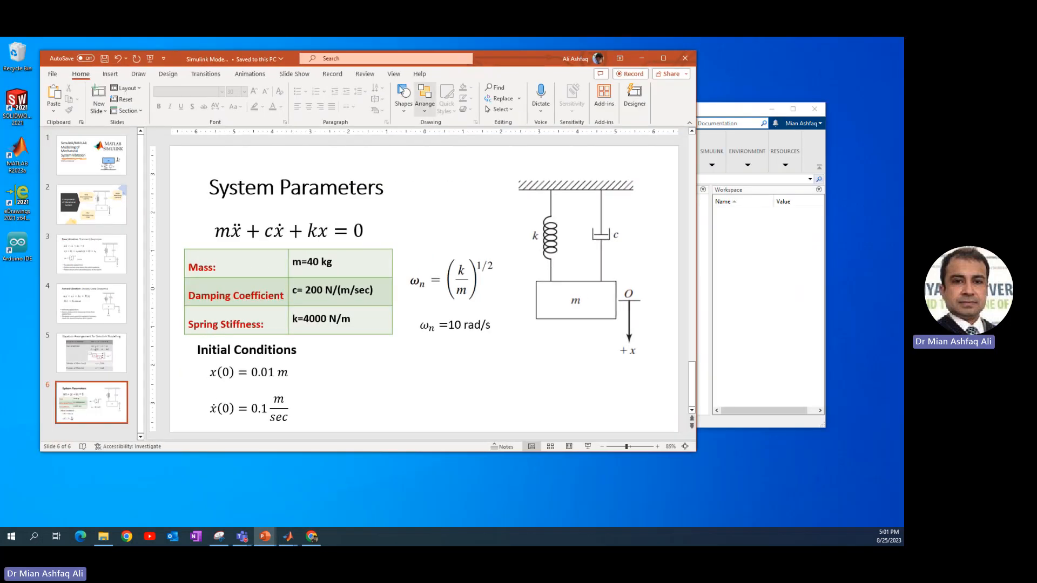
left_click_drag(689, 451, 438, 399)
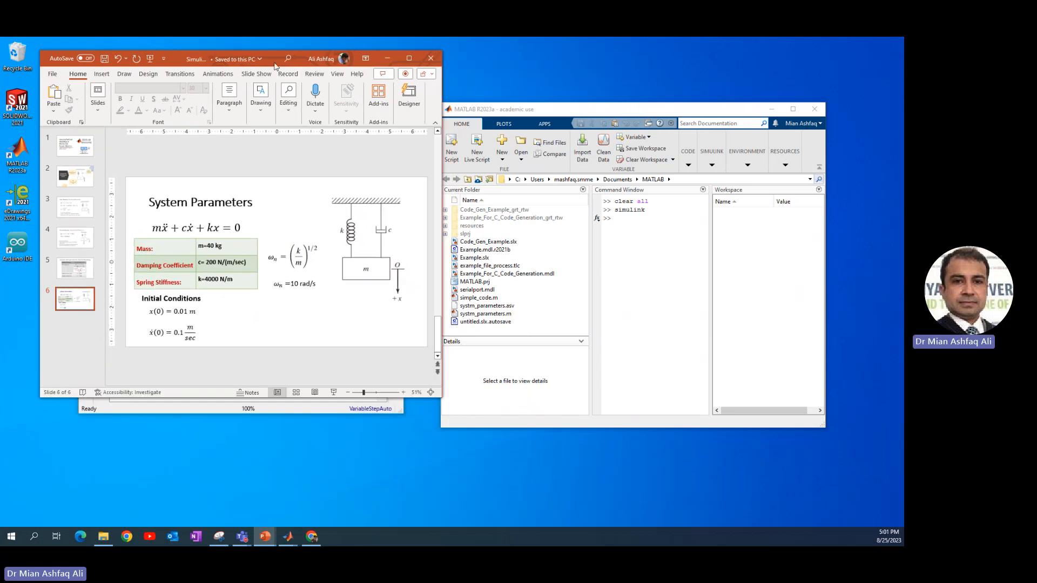
left_click_drag(276, 65, 712, 172)
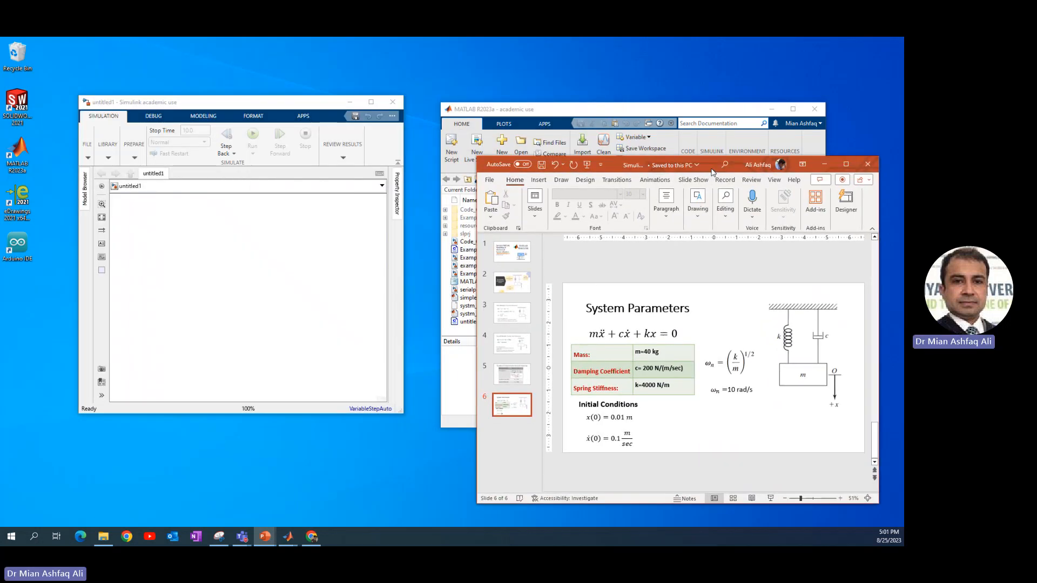
Move the MATLAB window aside and enlarge the model window
left_click_drag(658, 113, 325, 187)
left_click(252, 107)
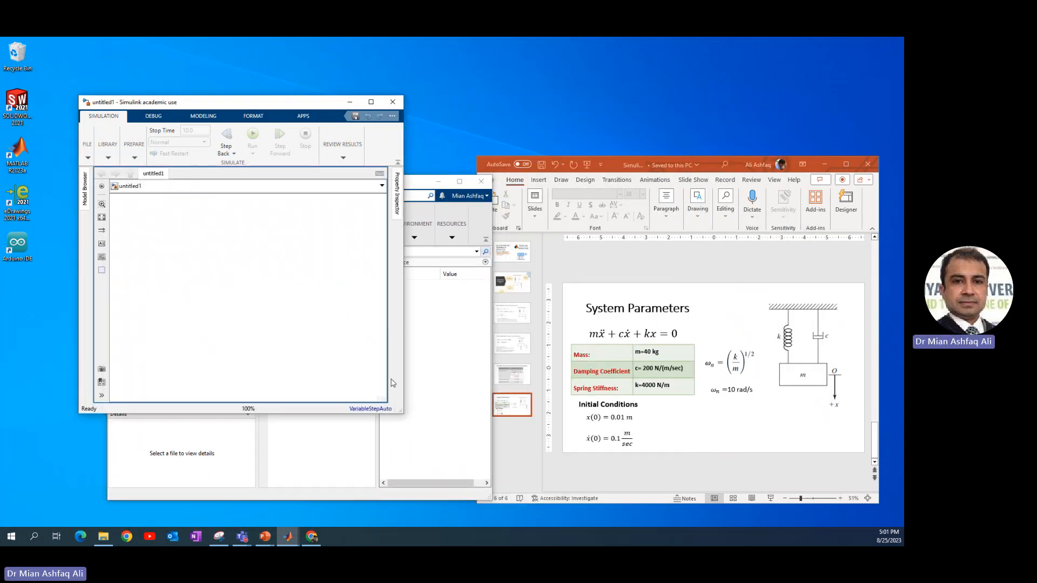
left_click_drag(401, 413, 502, 401)
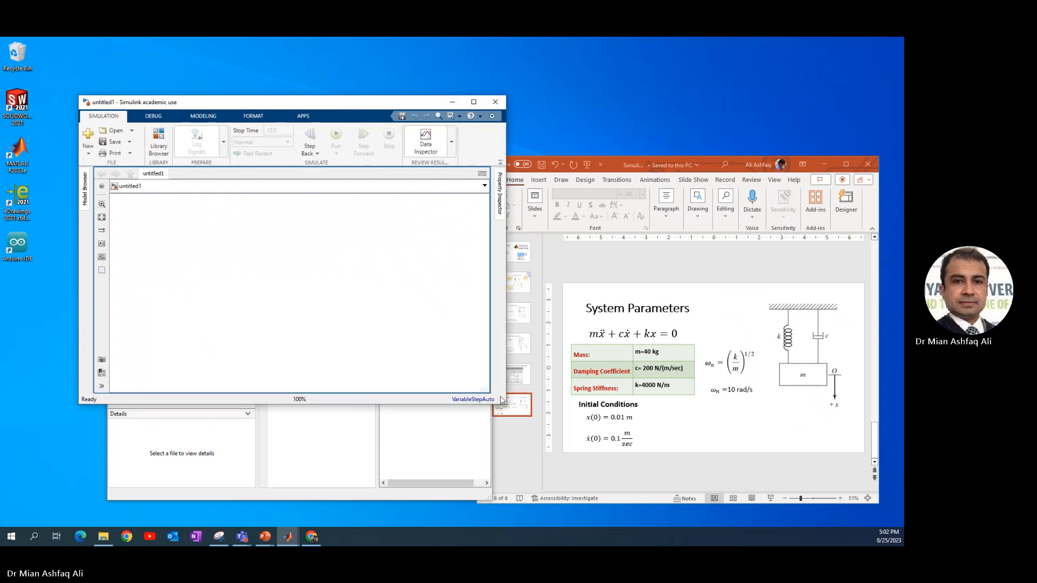
Open the Library Browser as a separate window and place it beside the model window
left_click(161, 137)
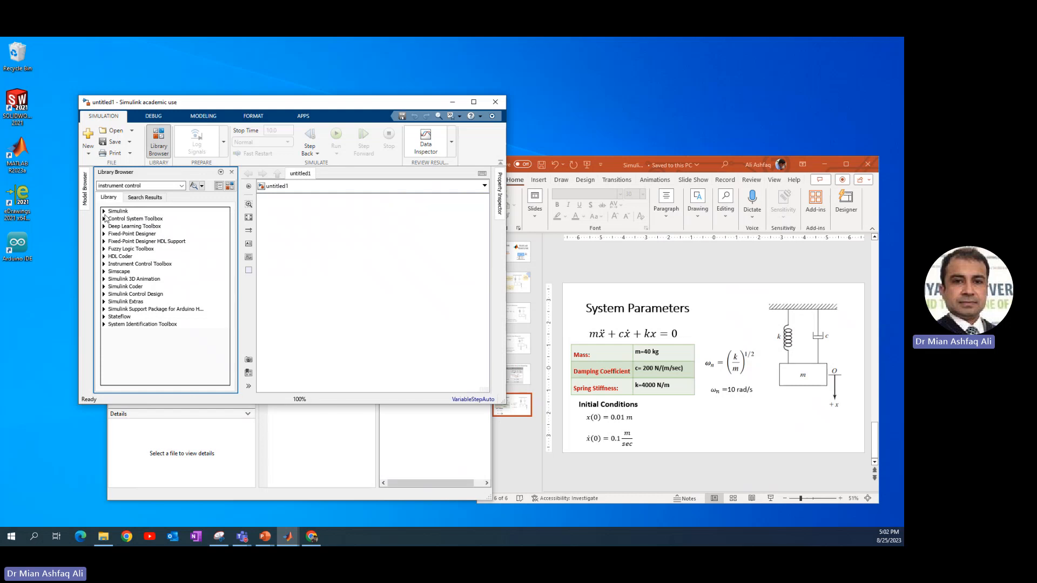
left_click_drag(505, 404, 580, 412)
left_click(105, 212)
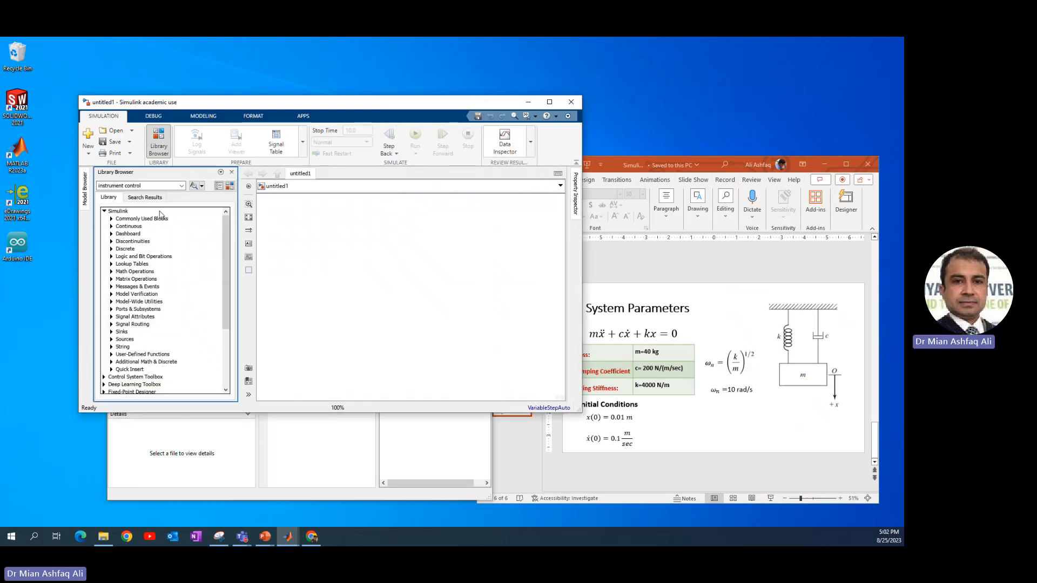
left_click(230, 185)
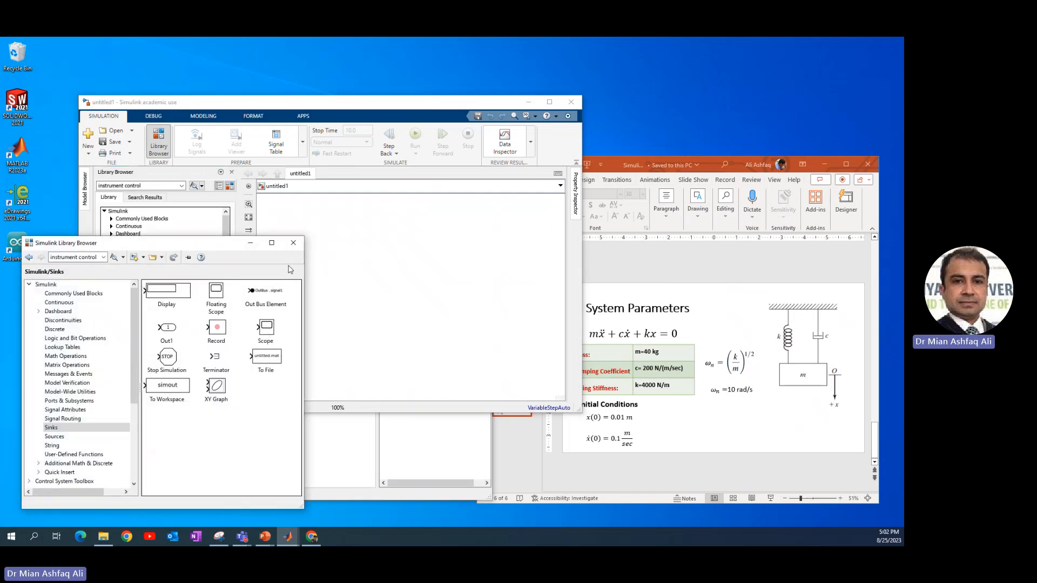
left_click(232, 172)
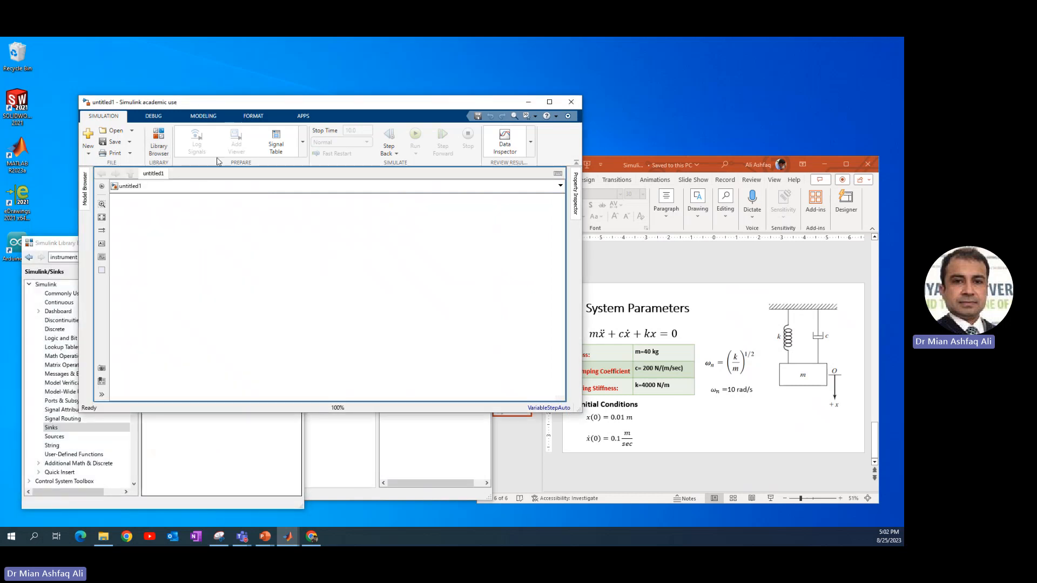
left_click_drag(238, 110, 333, 111)
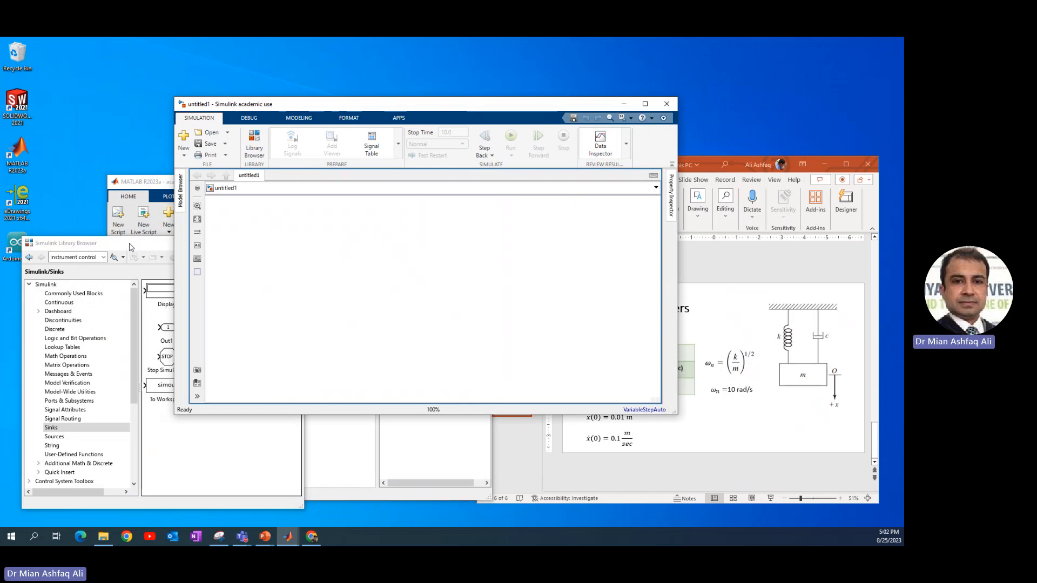
left_click_drag(131, 246, 128, 140)
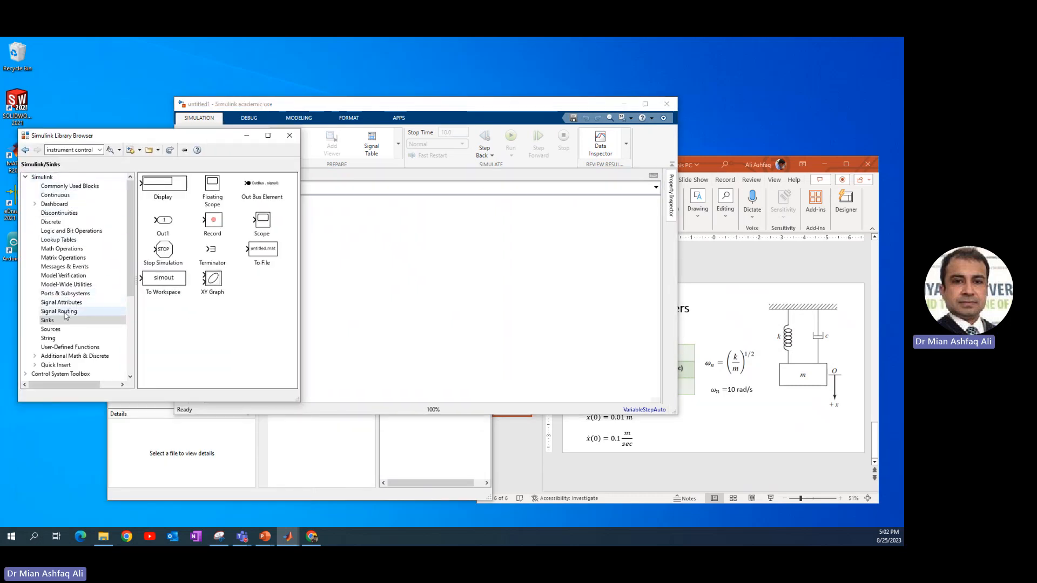
Add a Constant block from Commonly Used Blocks to the model
left_click(54, 187)
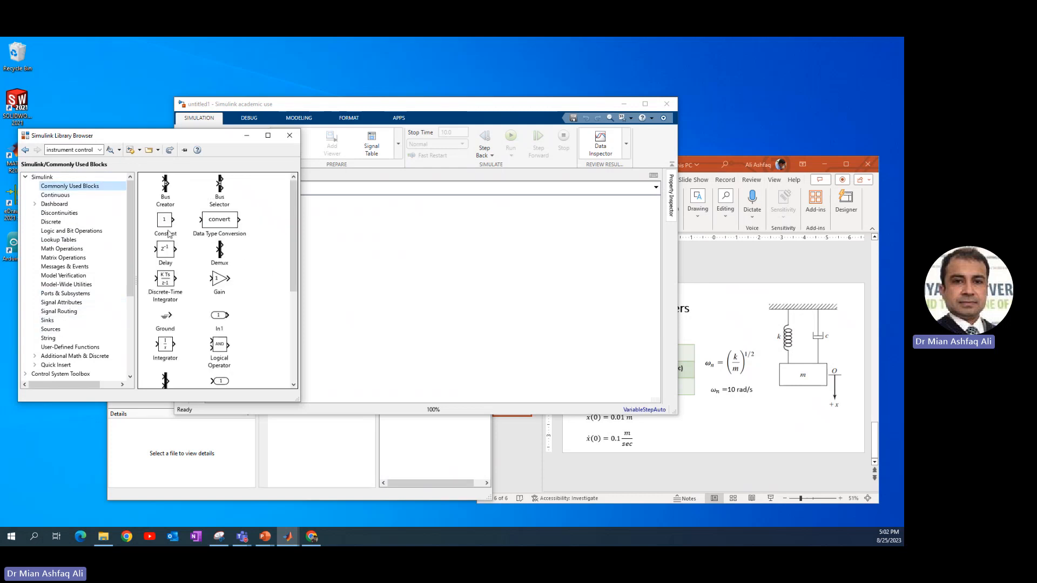
left_click(163, 222)
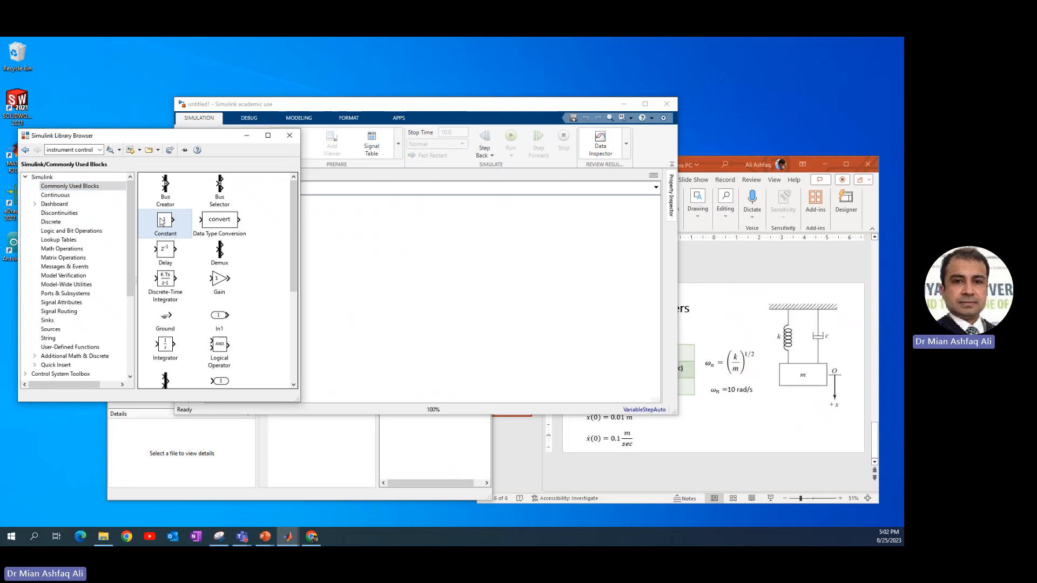
left_click_drag(166, 222, 358, 246)
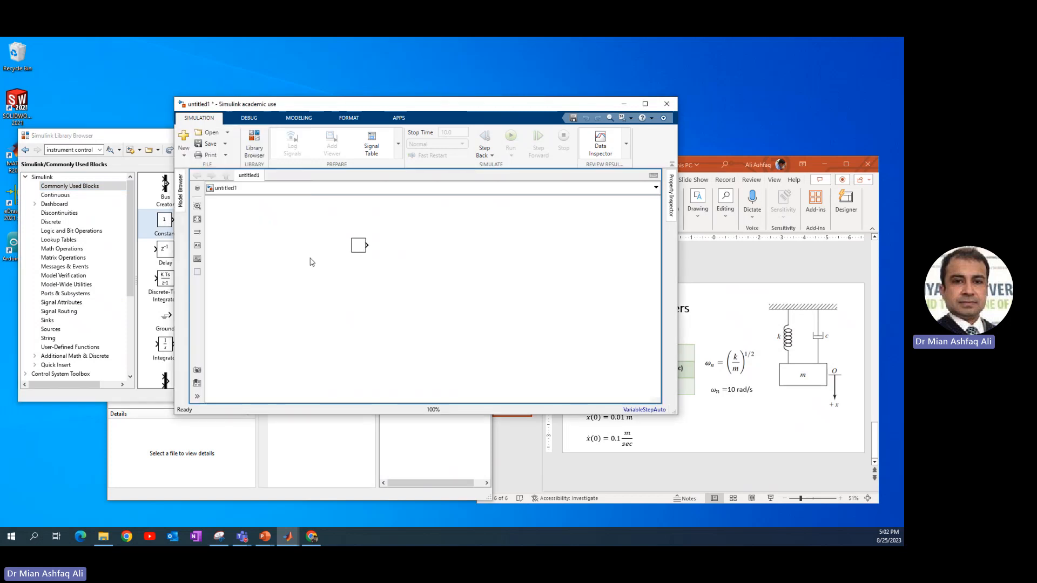
Add a Gain block and an Integrator block from Commonly Used Blocks to the model
left_click(131, 222)
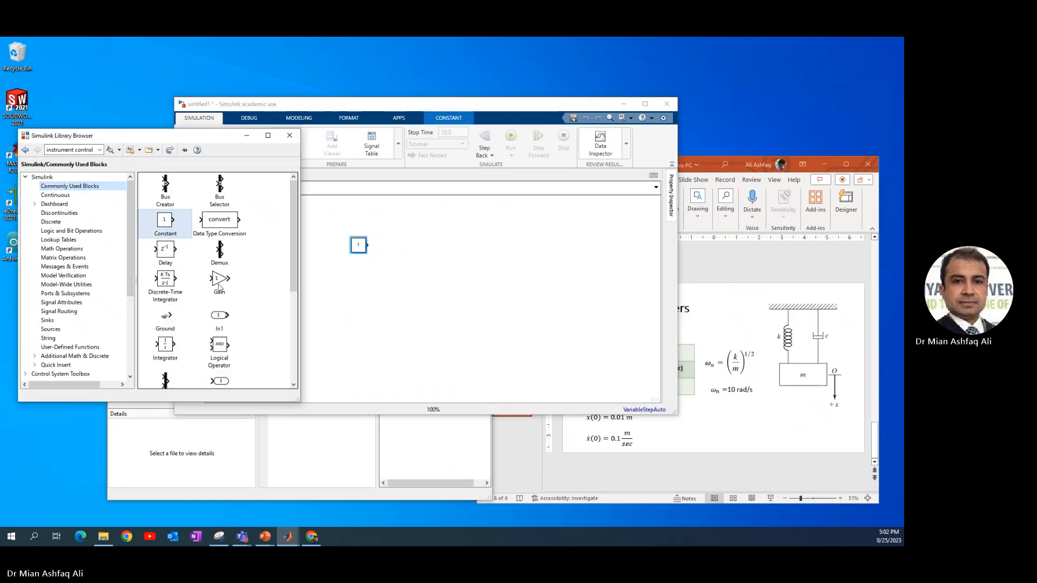
left_click_drag(216, 281, 363, 316)
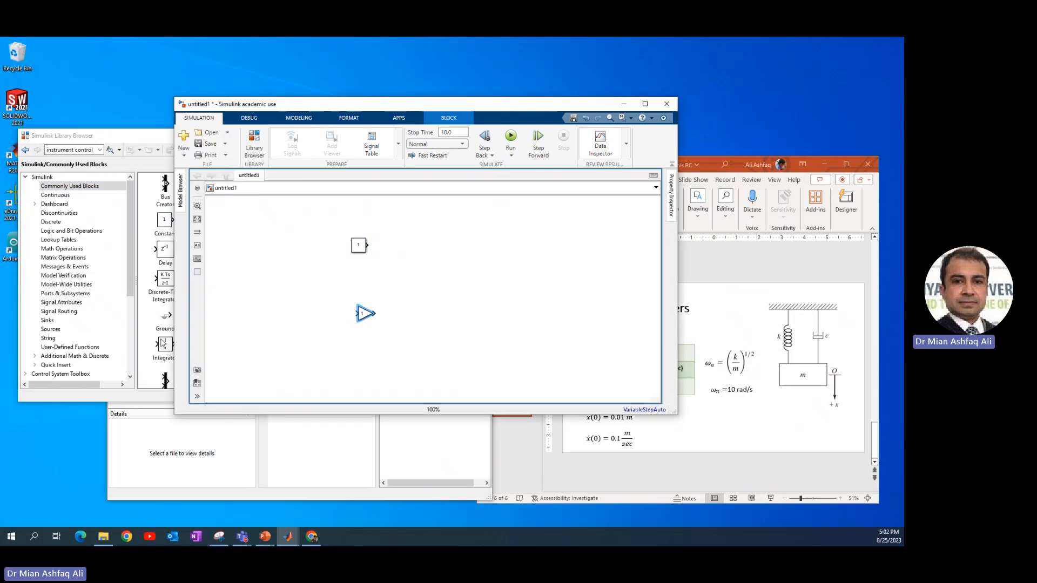
left_click(170, 349)
left_click_drag(170, 349, 410, 297)
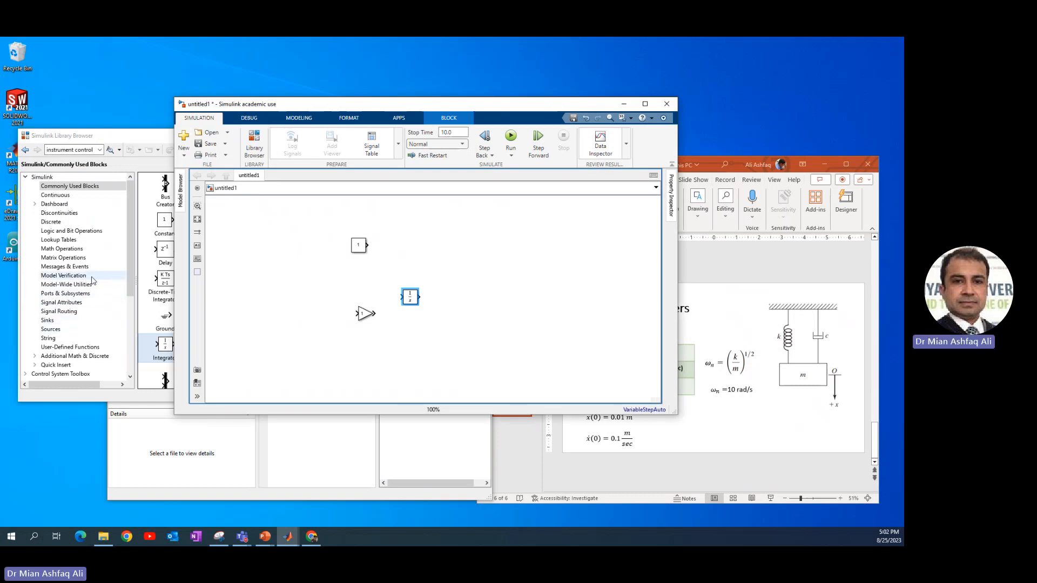
Add an Add block from Math Operations to the model beside the Constant block
left_click(46, 252)
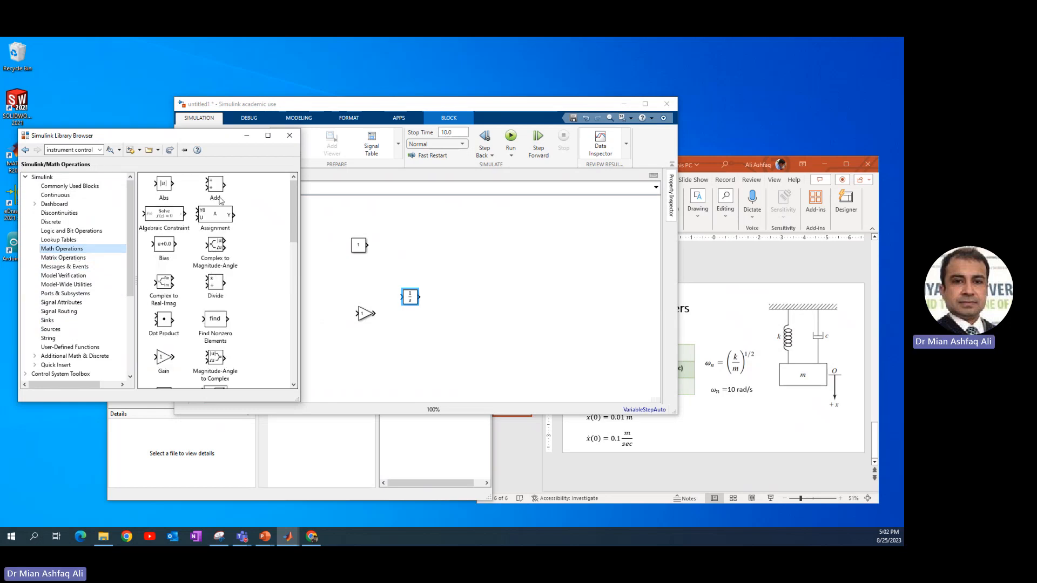
left_click(216, 190)
left_click_drag(219, 187, 373, 246)
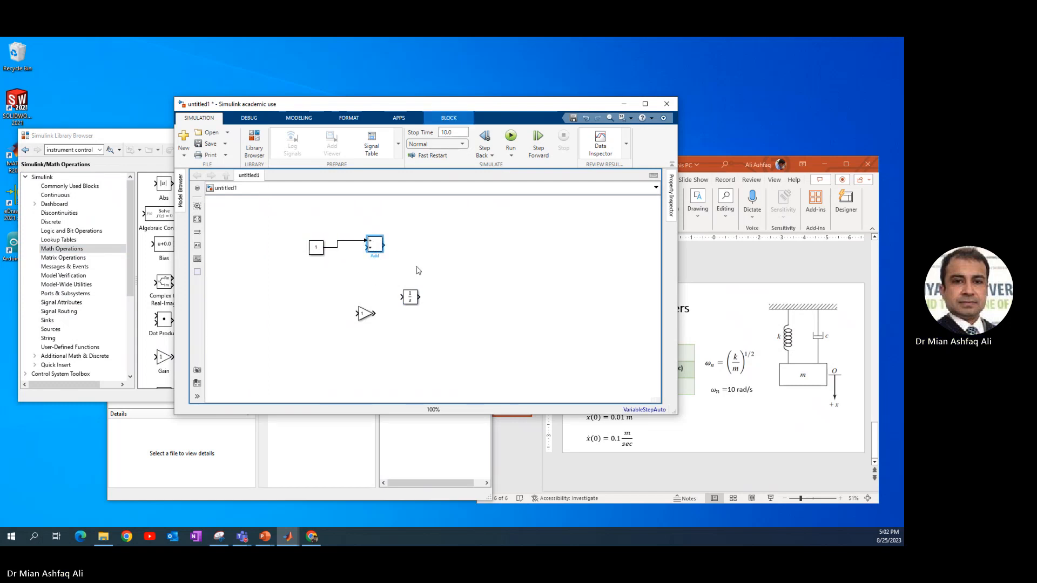
Show the equation arrangement slide in the presentation
left_click(732, 285)
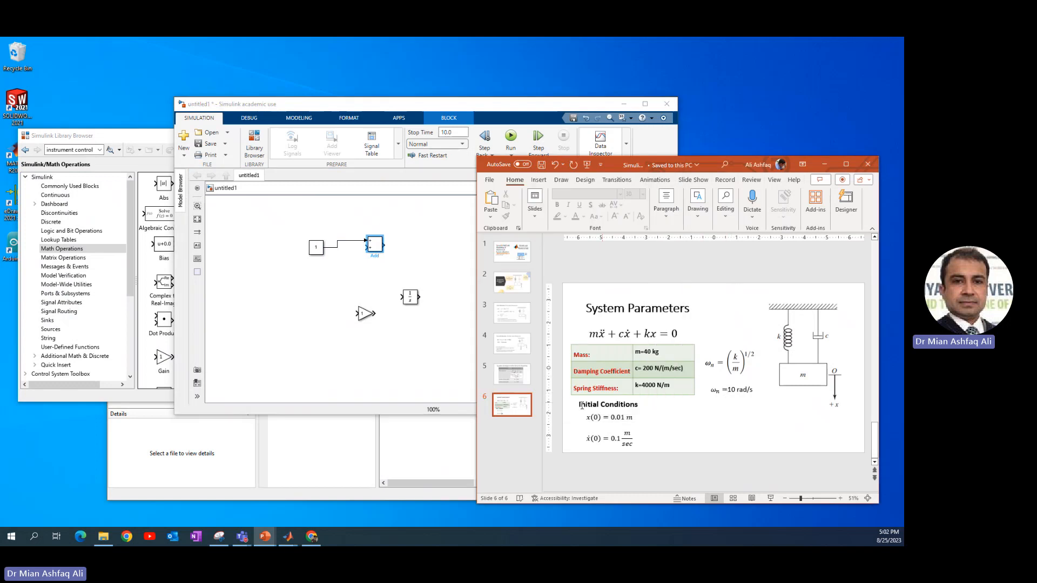
left_click(511, 374)
left_click(745, 385)
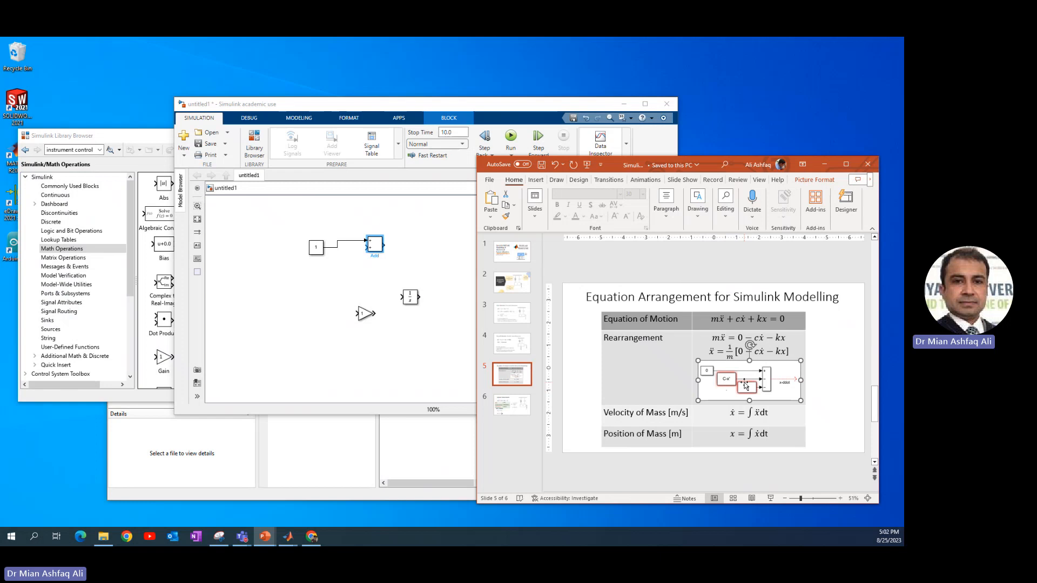
Set the Add block's list of signs to +-- and enlarge the block vertically
left_click(375, 249)
double_click(374, 249)
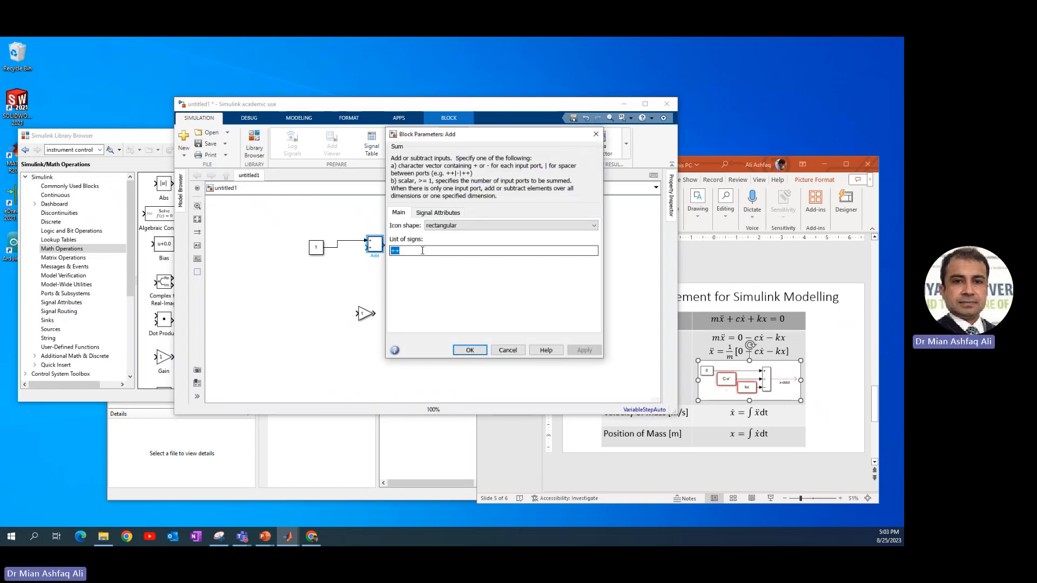
type("+")
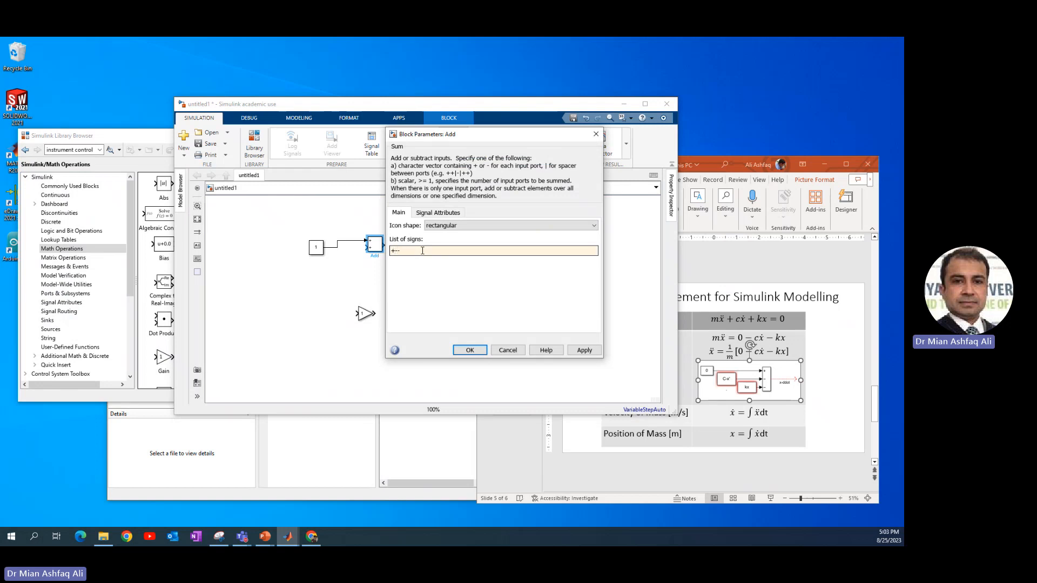
key("Return")
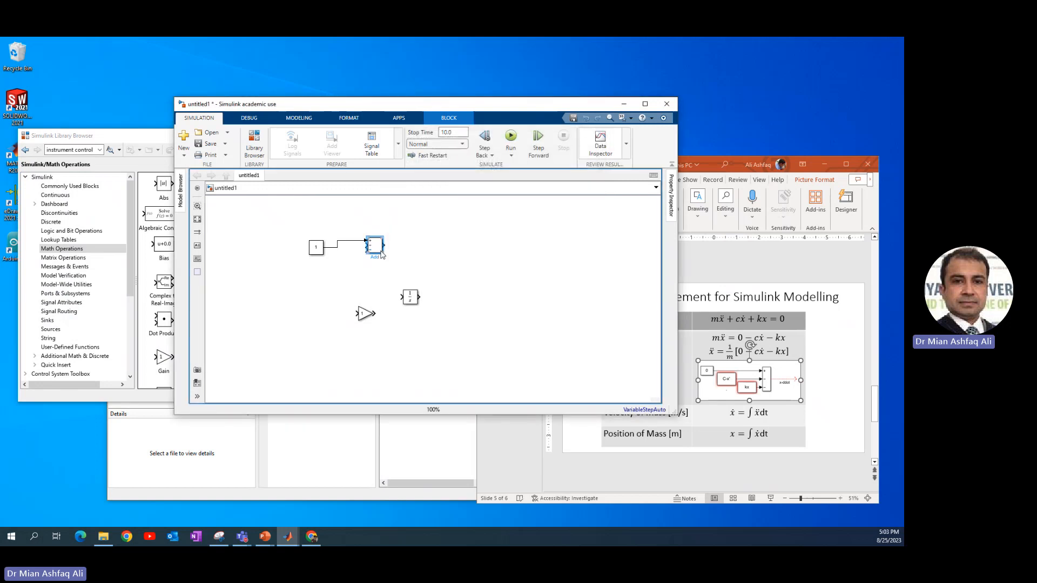
left_click_drag(386, 257, 386, 278)
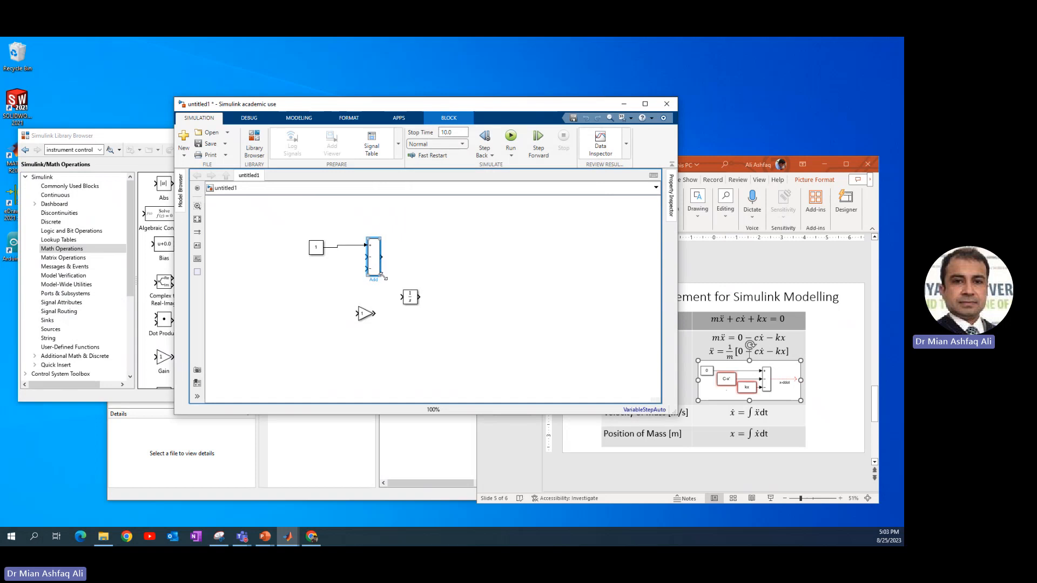
Nudge the Constant block down so it lines up with the Add block's first input
left_click(319, 253)
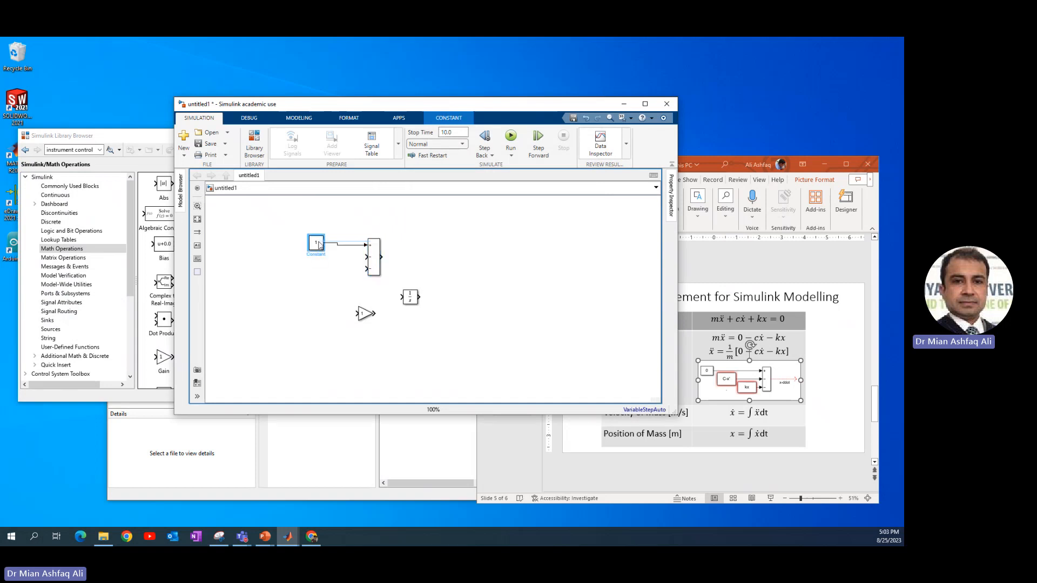
mouse_move(317, 249)
left_mouse_down()
mouse_move(308, 251)
mouse_move(318, 247)
left_mouse_up()
key("Down")
key("Down")
key("Down")
key("Down")
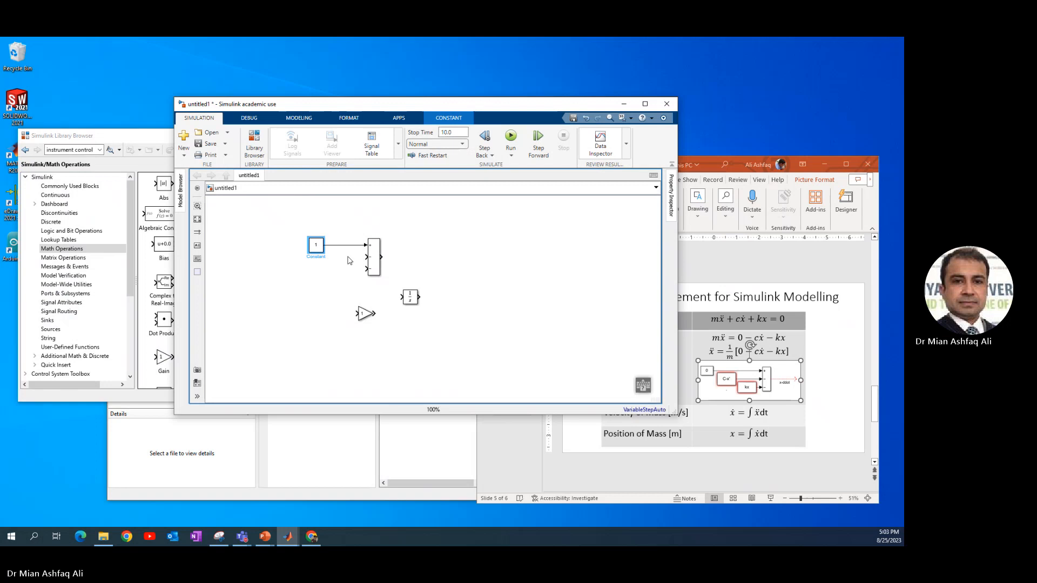
left_click(348, 260)
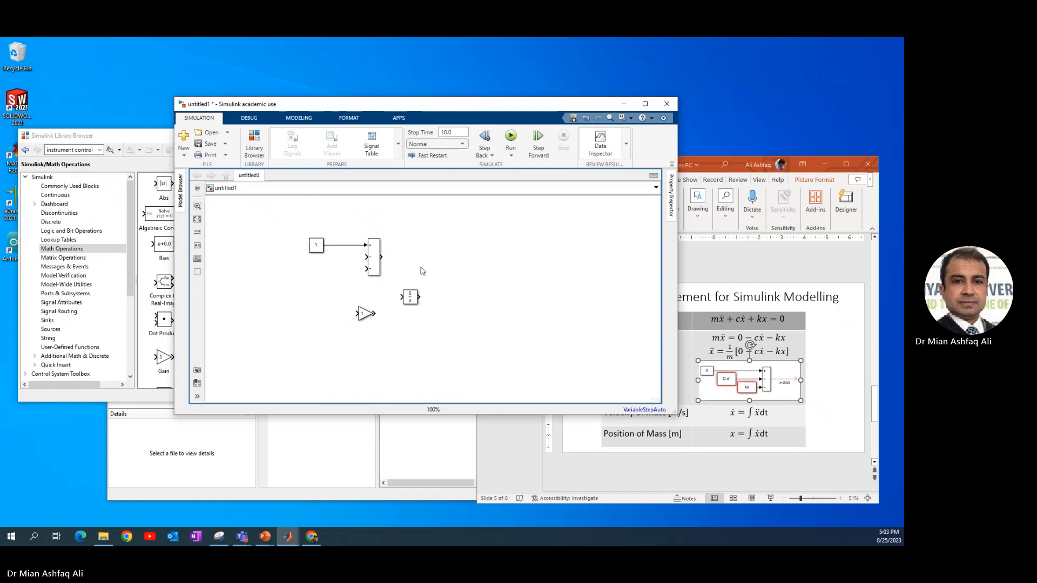
Place the Integrator to the right of the Add block and insert the Gain block between them in series
scroll(373, 271, "up", 1)
scroll(372, 268, "up", 1)
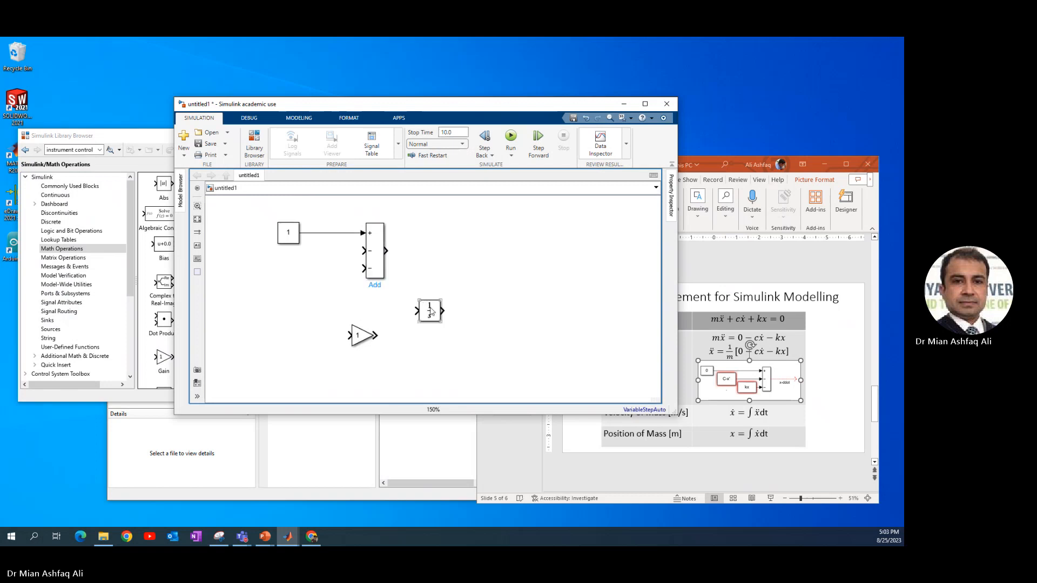
left_click_drag(430, 311, 489, 259)
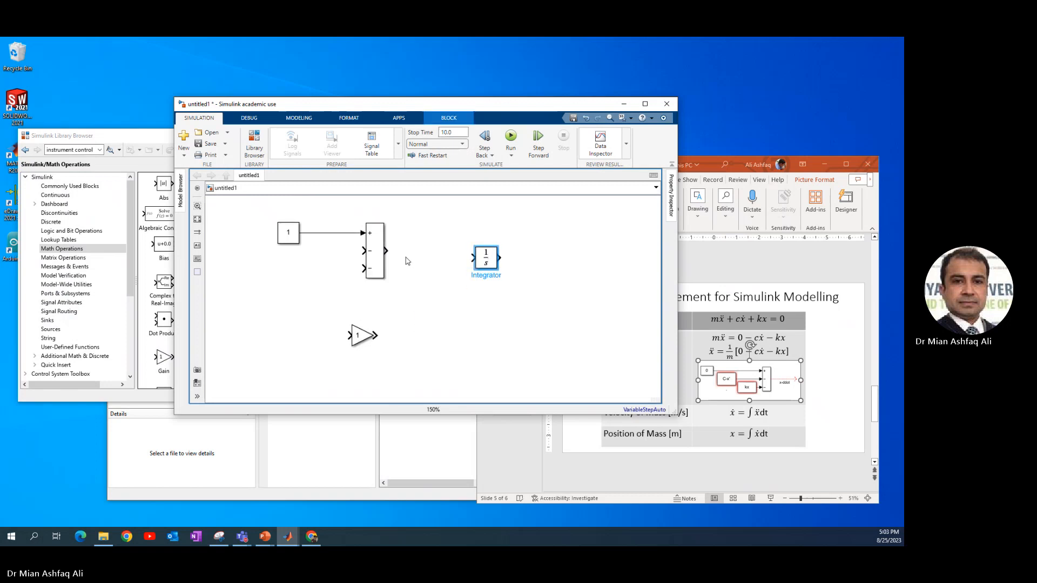
mouse_move(365, 335)
left_mouse_down()
mouse_move(426, 266)
mouse_move(432, 251)
mouse_move(417, 251)
mouse_move(486, 255)
left_mouse_up()
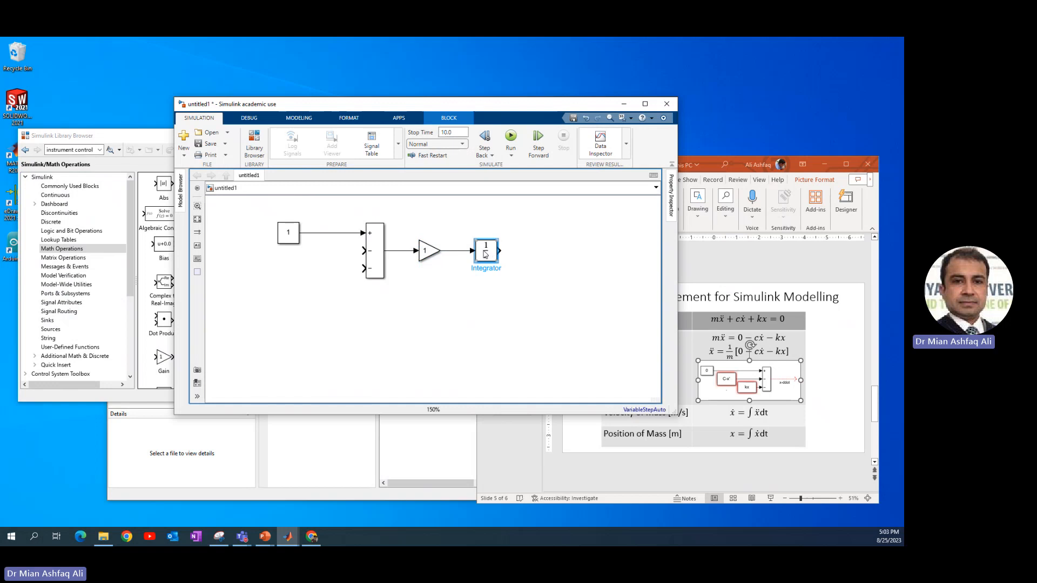
Duplicate the Integrator and connect the copy in series after the first integrator
left_click_drag(486, 255, 550, 250, "ctrl")
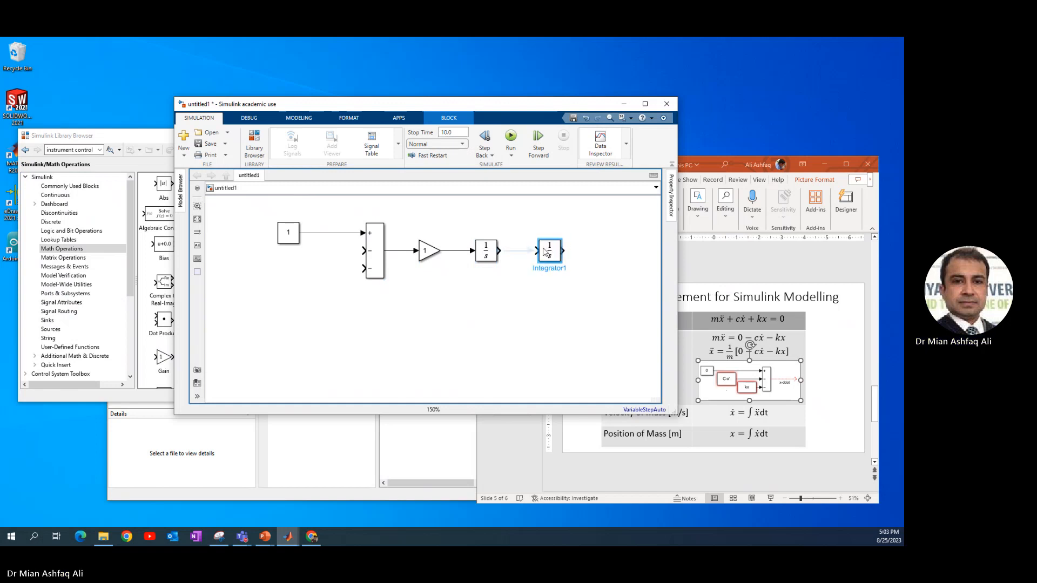
left_click(523, 251)
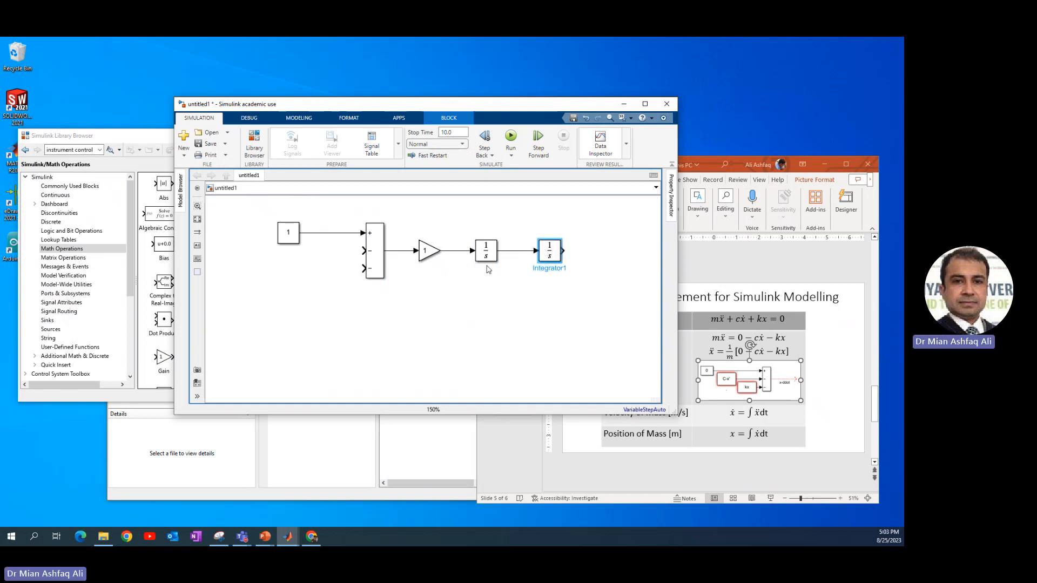
Set the forward Gain block's gain to 1/m
double_click(430, 254)
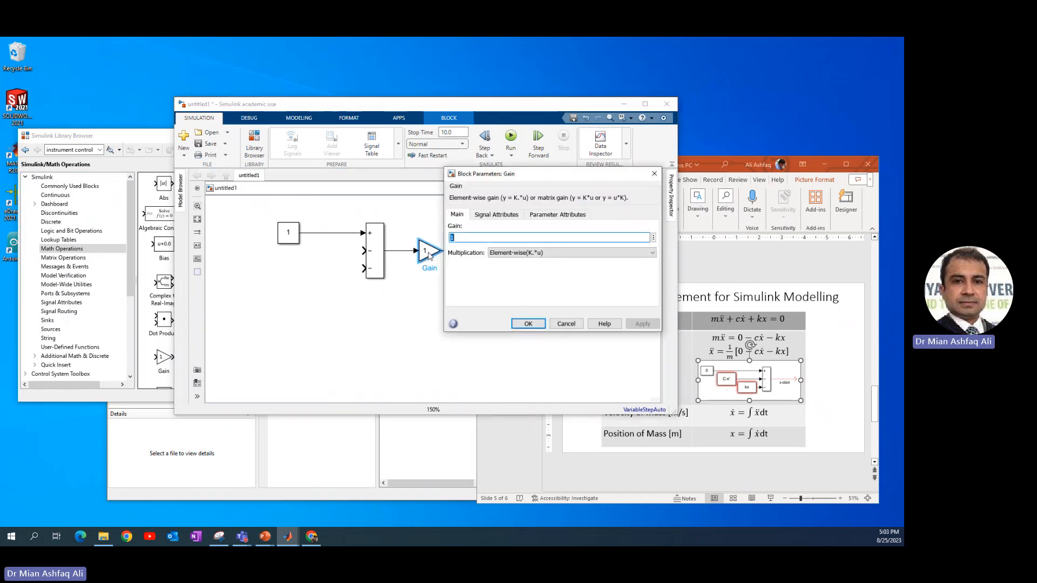
type("1")
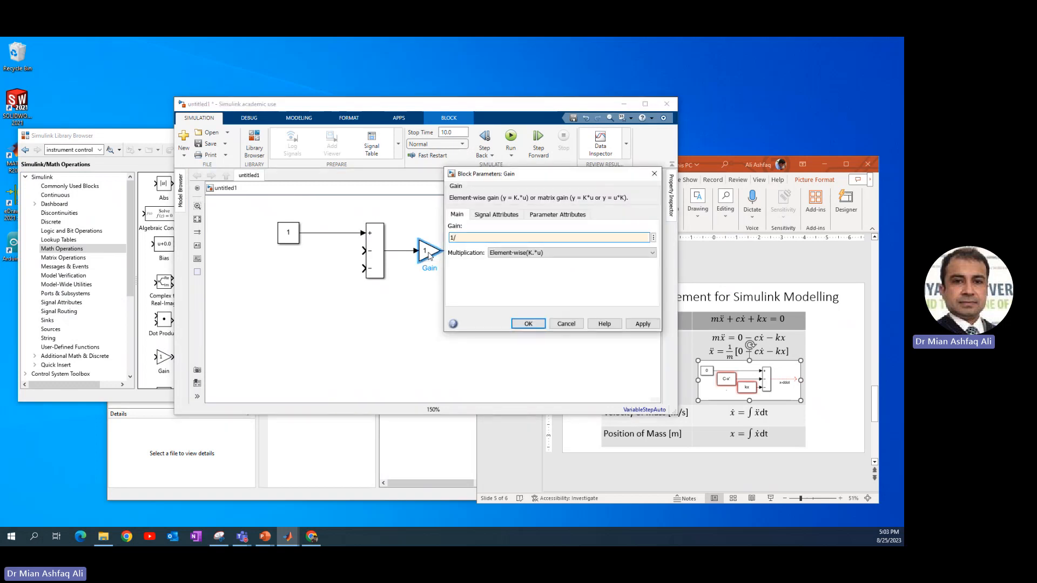
key("ctrl+a")
left_click(524, 322)
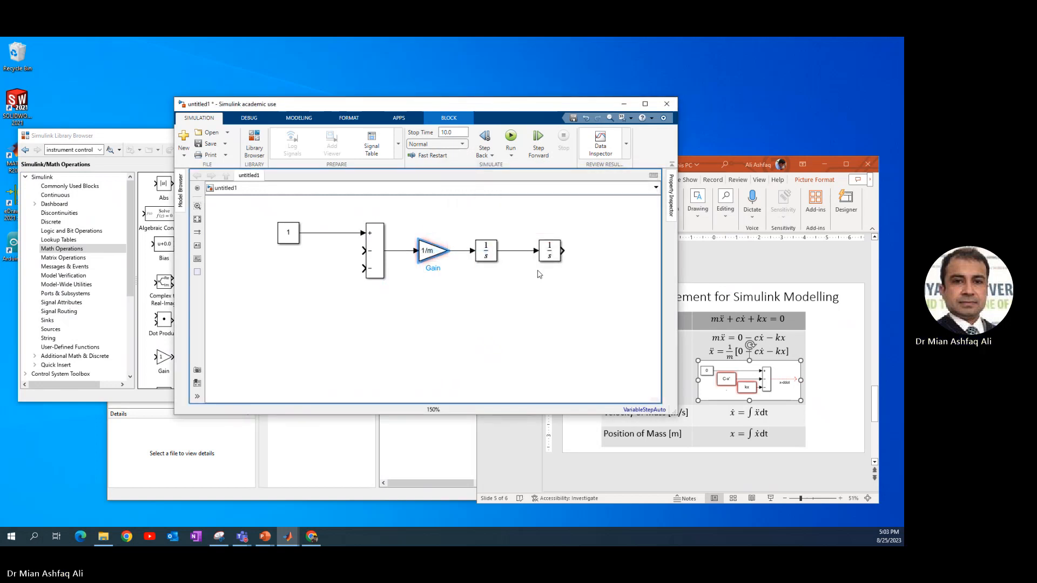
left_click(568, 281)
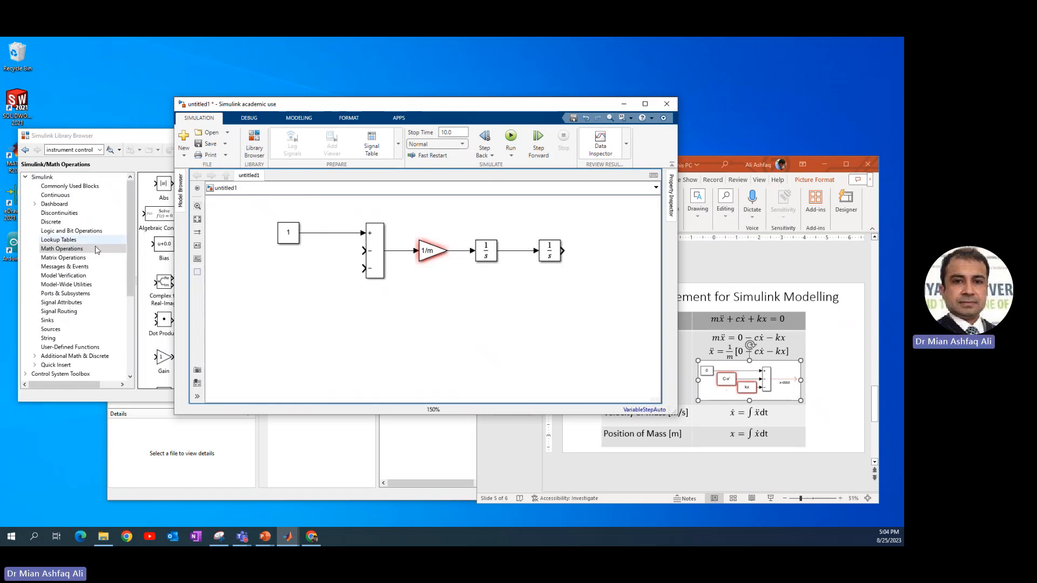
Add a Scope block from Sinks at the output of the second integrator
left_click(47, 320)
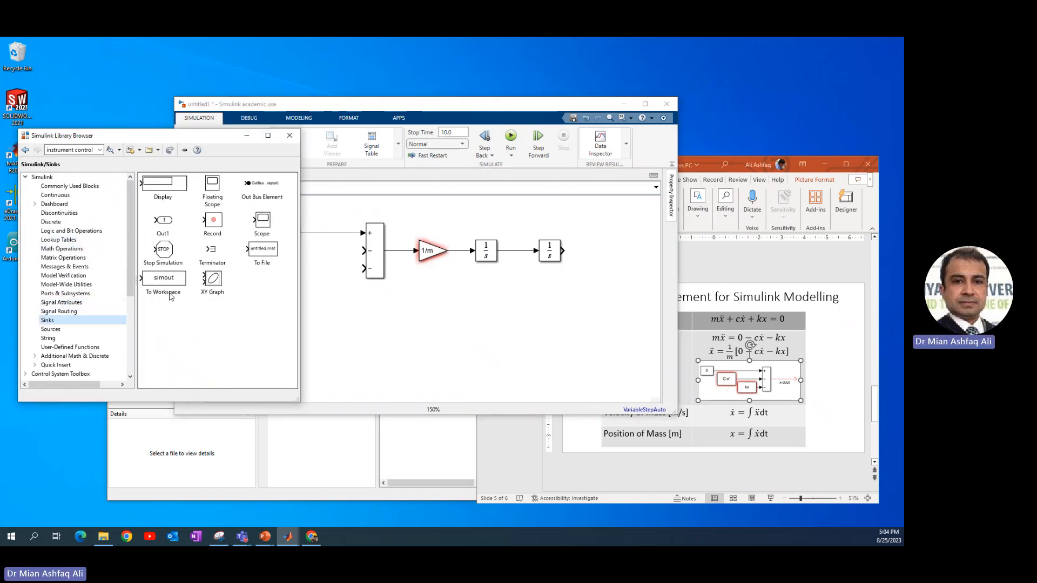
left_click_drag(266, 226, 596, 251)
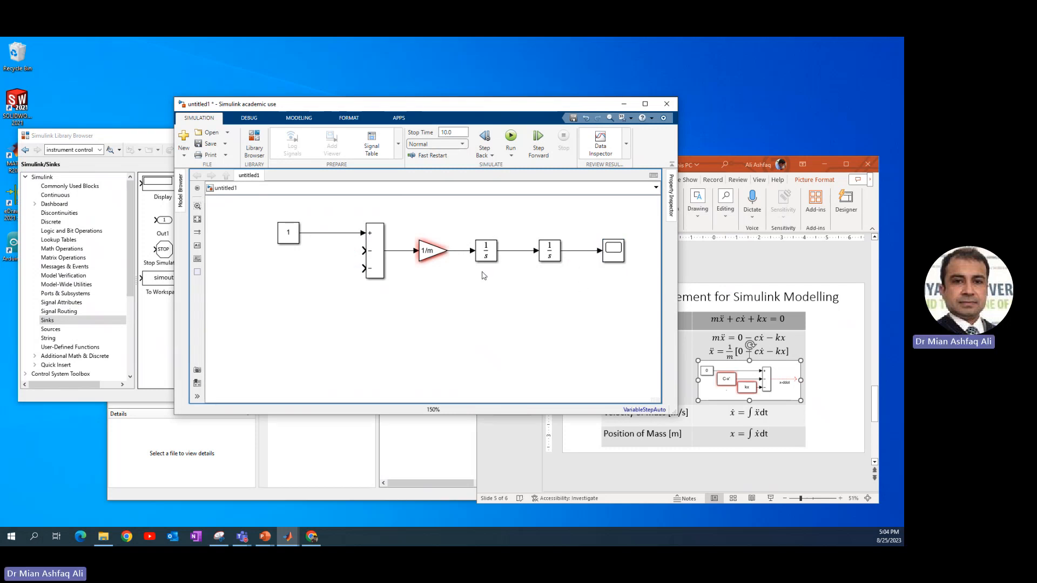
Feed the signal between the integrators back to the Add block's third input and shift the Gain block left
left_click_drag(363, 280, 522, 252)
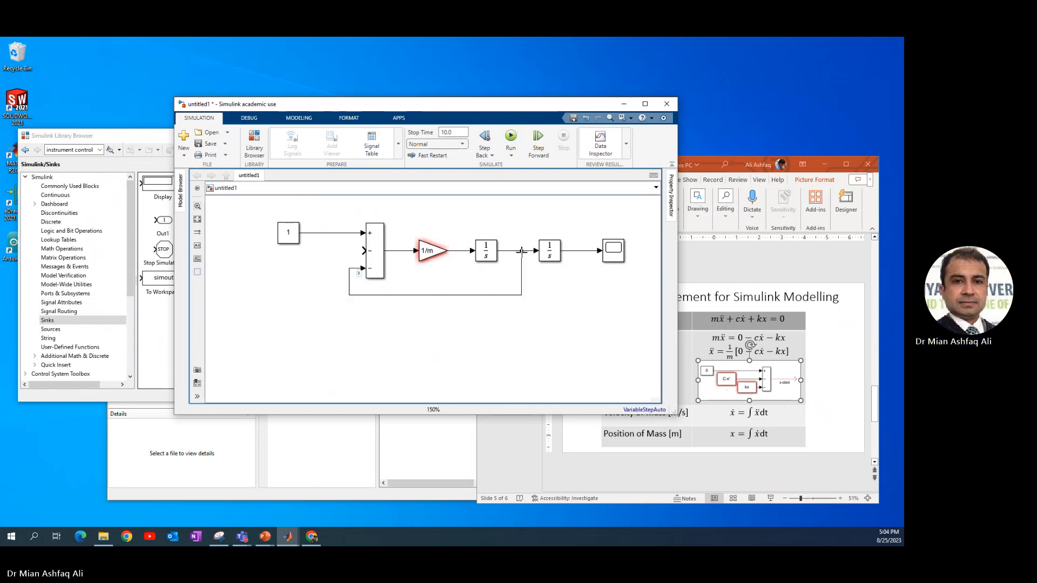
left_click_drag(441, 255, 427, 258)
Label the Gain block's output signal x_ddot
left_click(452, 252)
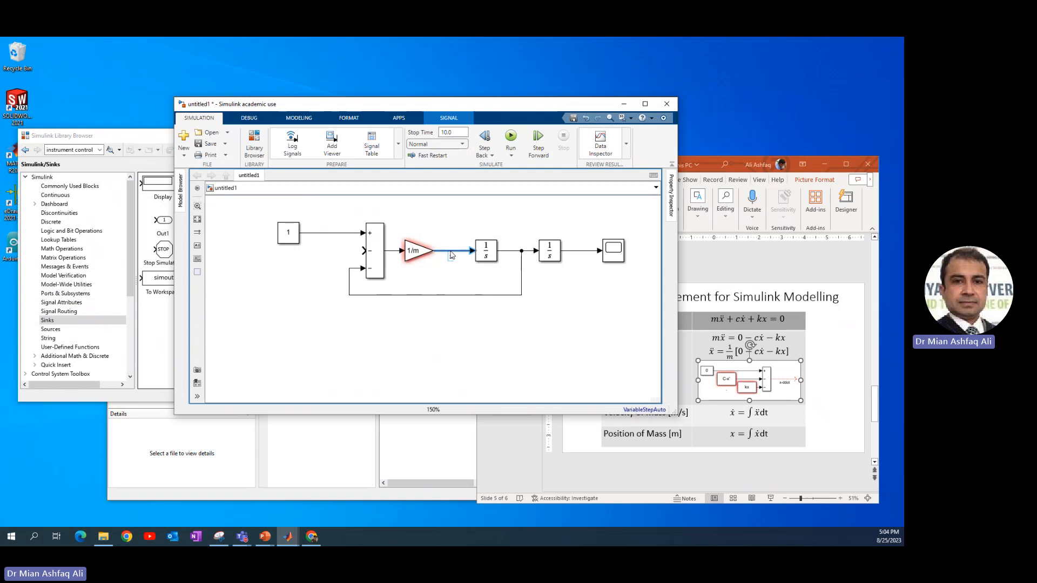
type("x_ddot")
left_click(514, 257)
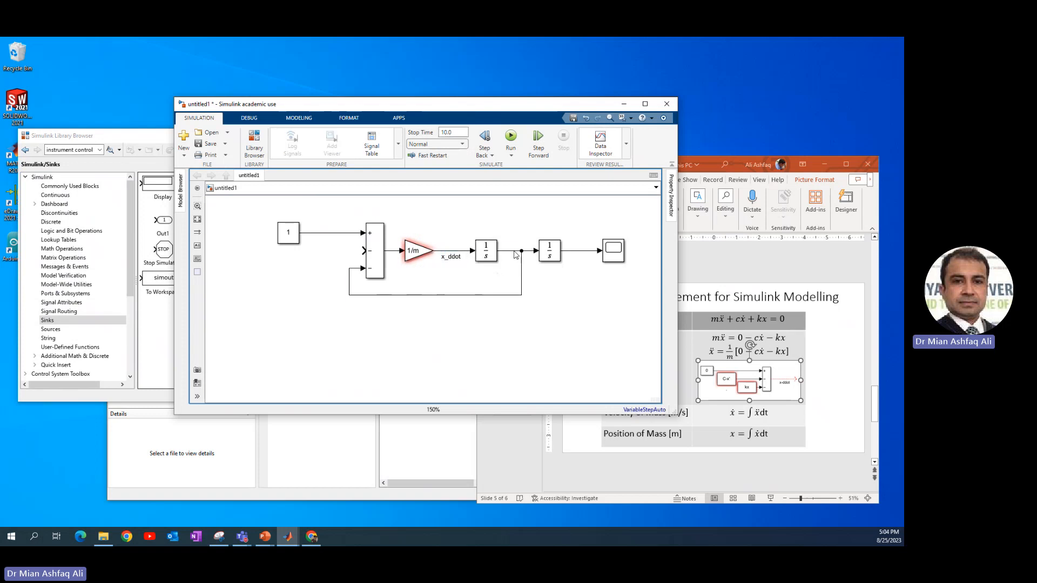
Label the signal between the two integrators x_dot
double_click(514, 257)
type("x")
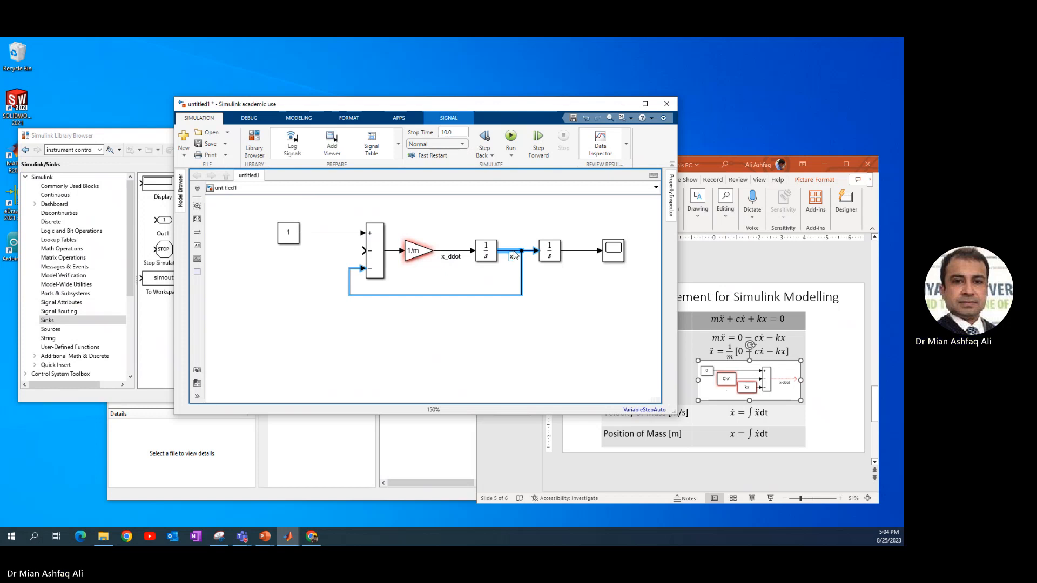
type("_dot")
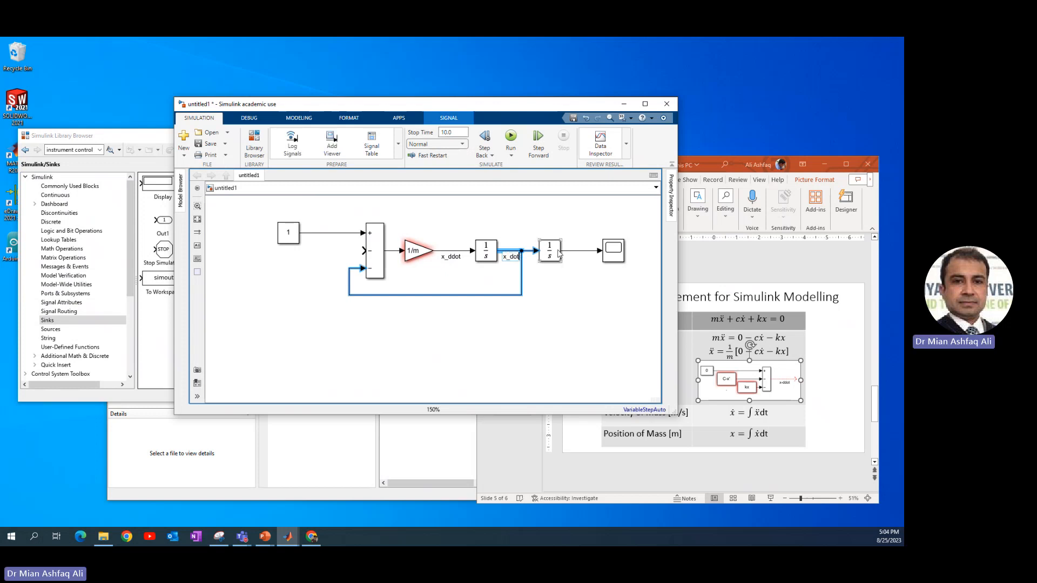
Label the second integrator's output signal x
left_click(582, 252)
type("x")
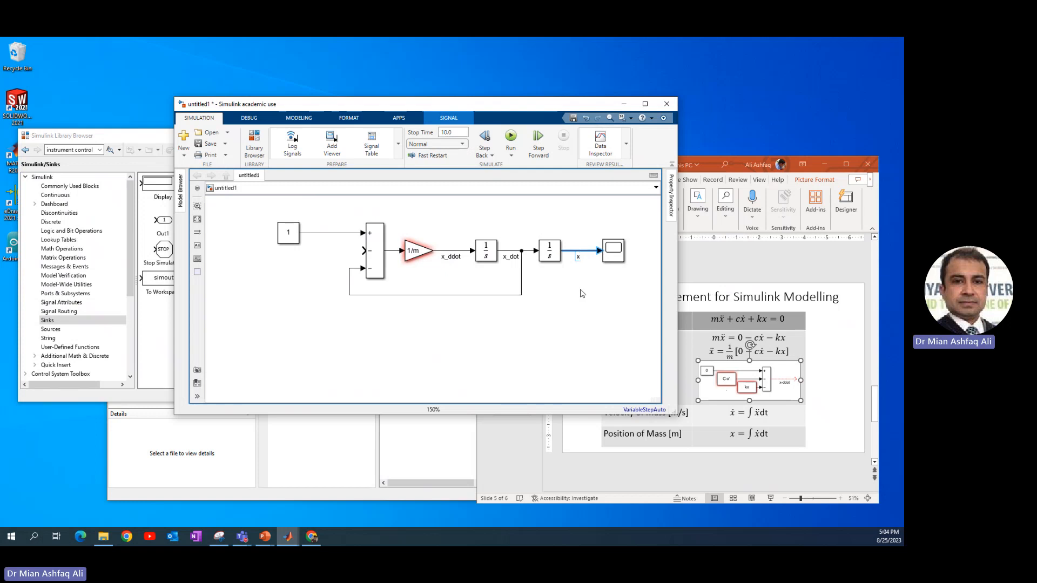
left_click(582, 294)
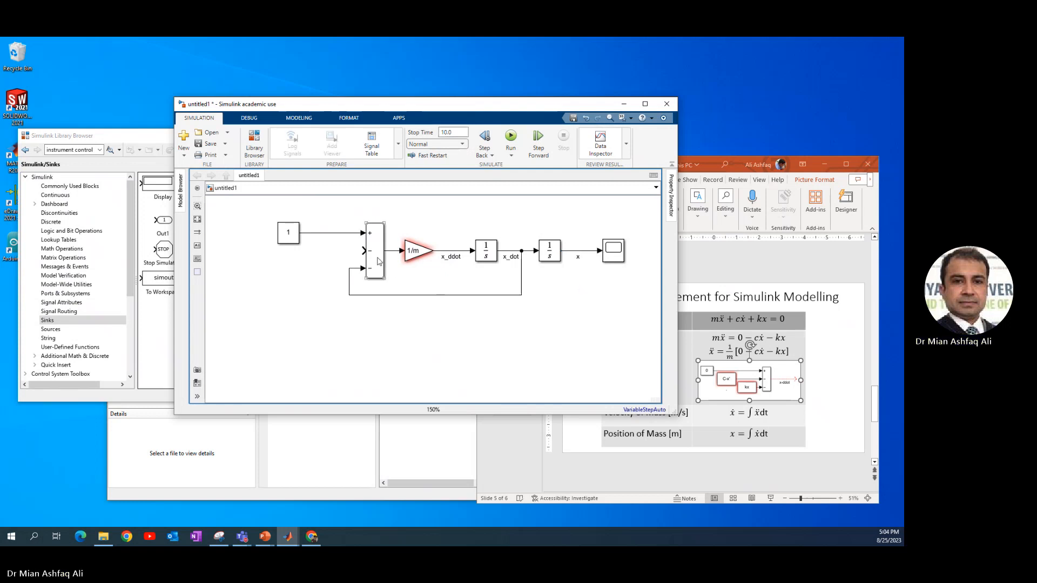
Connect the x signal back to the Add block's second input, routing the line beneath the diagram
left_click_drag(362, 251, 590, 251)
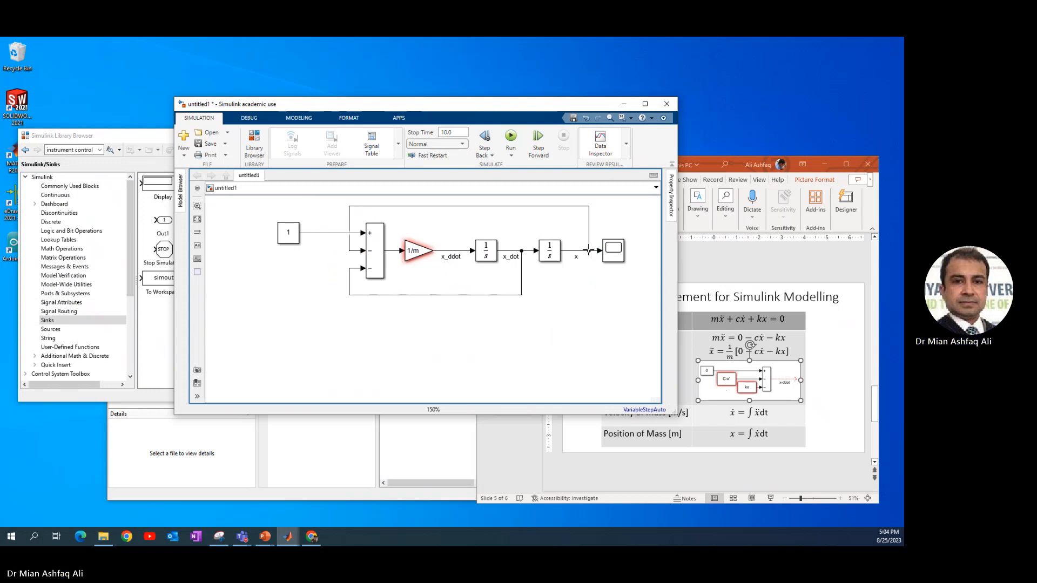
left_click_drag(523, 206, 335, 322)
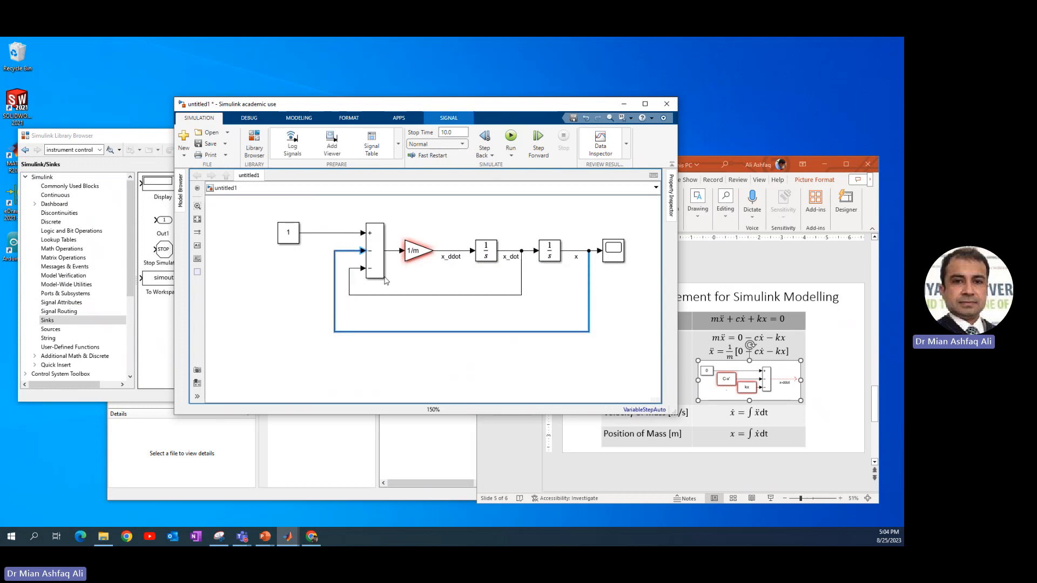
Copy the 1/m Gain block into the velocity feedback line and flip it to face left
left_click(413, 254)
left_click_drag(413, 254, 447, 302)
key("ctrl+i")
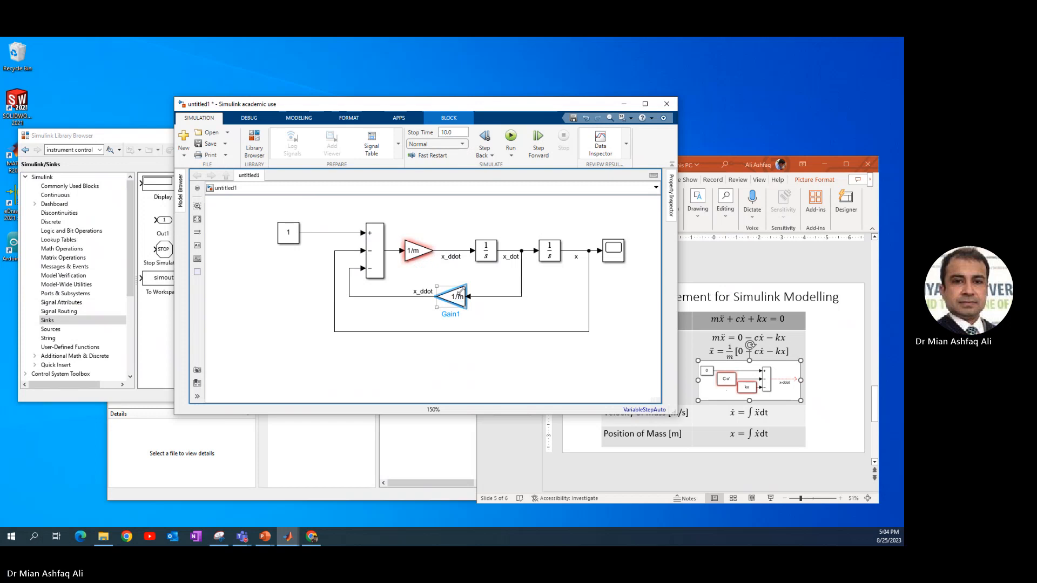
left_click(474, 325)
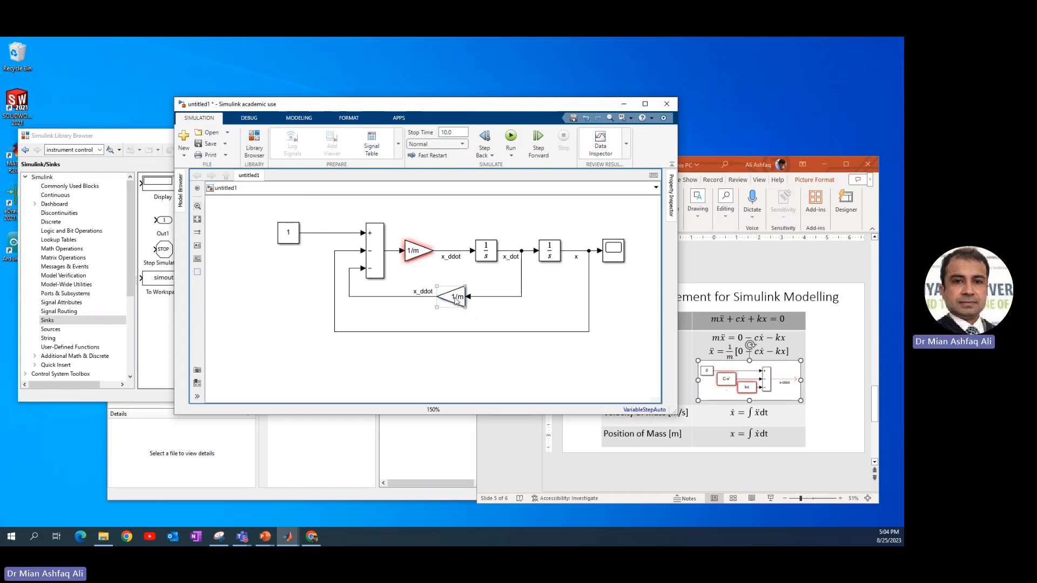
Copy the flipped gain into the position feedback line and delete its copied x_ddot signal label
left_click_drag(455, 300, 498, 336)
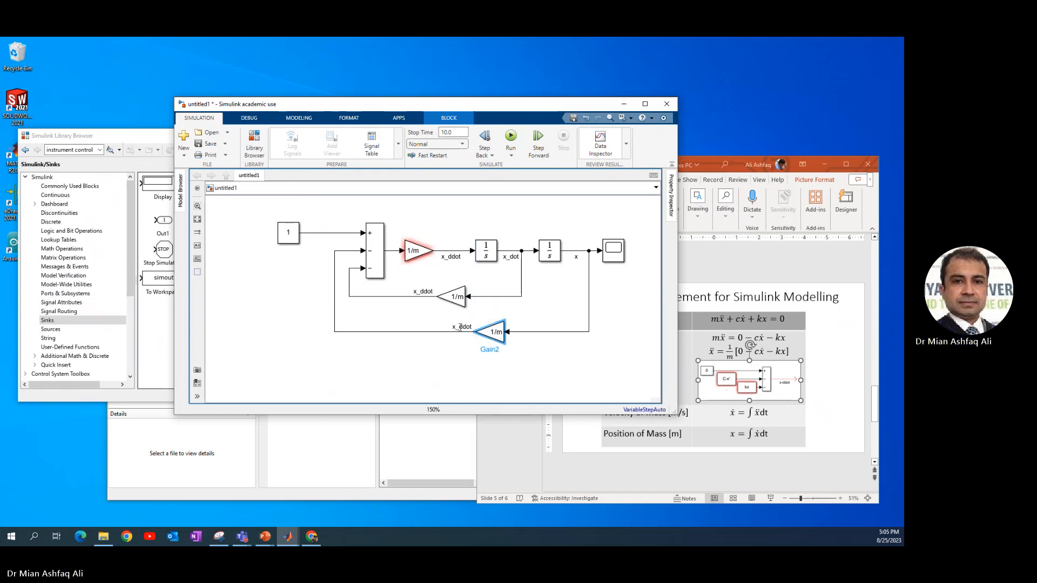
key("BackSpace")
key("BackSpace")
key("Delete")
key("Delete")
key("Delete")
key("Delete")
left_click(489, 309)
Delete the x_ddot label from the velocity feedback line
left_click(422, 291)
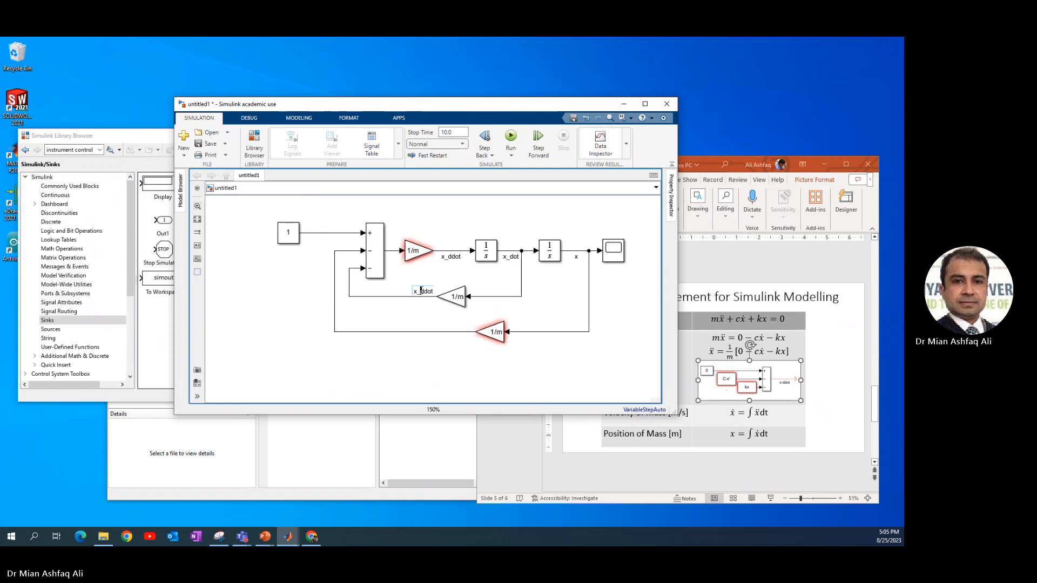
key("BackSpace")
key("BackSpace")
key("Delete")
key("Delete")
key("Delete")
key("Delete")
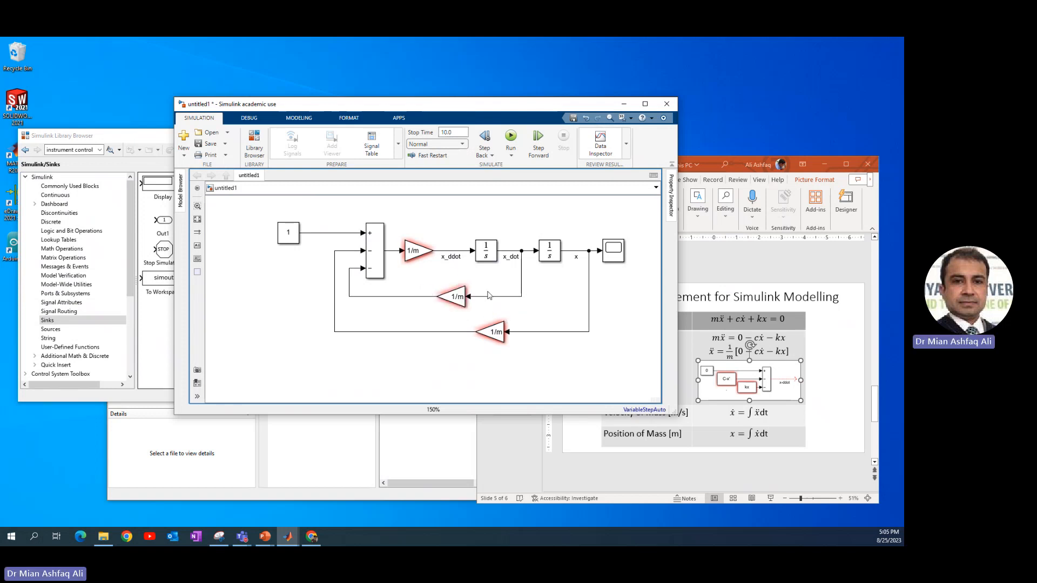
Set the velocity feedback gain block's gain to c
left_click(457, 301)
left_click(493, 274)
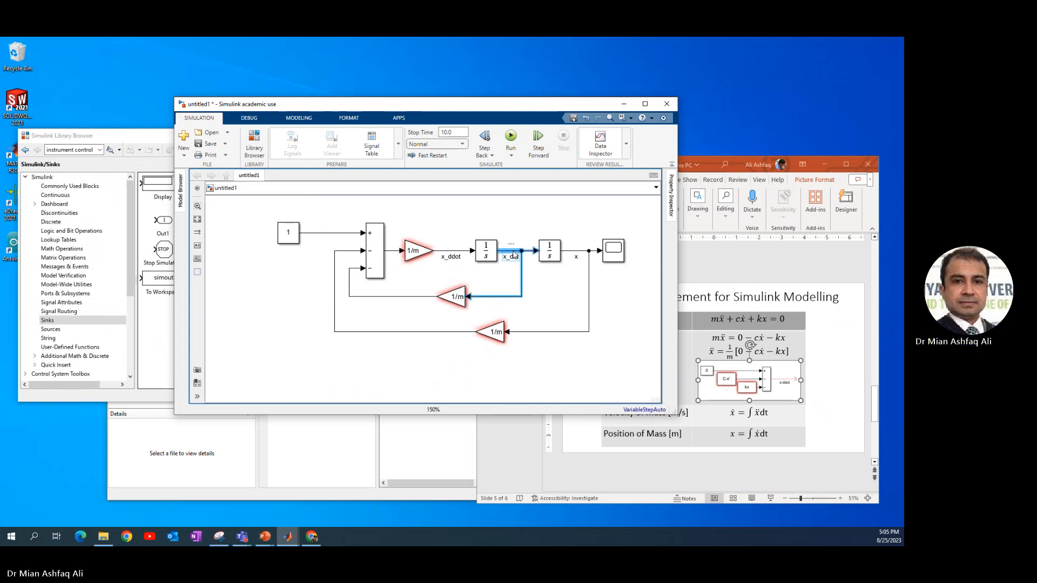
left_click(458, 297)
double_click(457, 297)
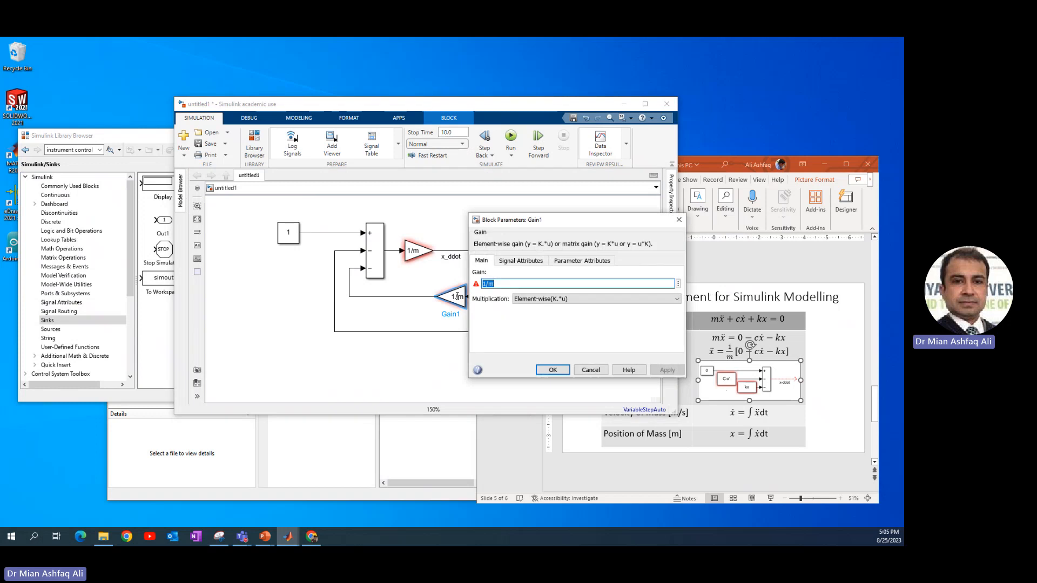
type("c")
key("Return")
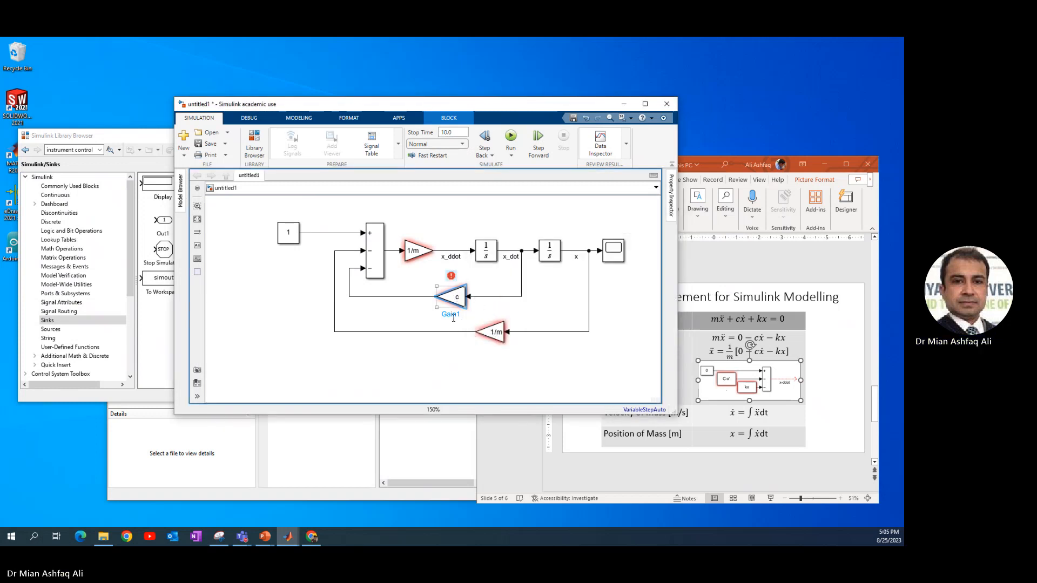
Rename the velocity feedback gain block to damping coefficient
left_click(455, 315)
key("BackSpace")
key("BackSpace")
key("BackSpace")
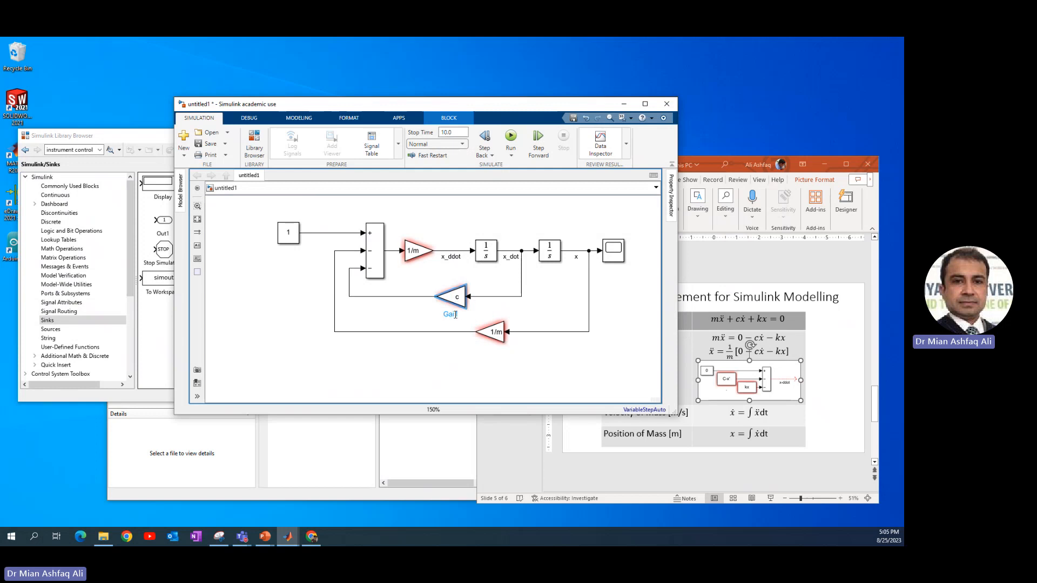
key("BackSpace")
type("damping co")
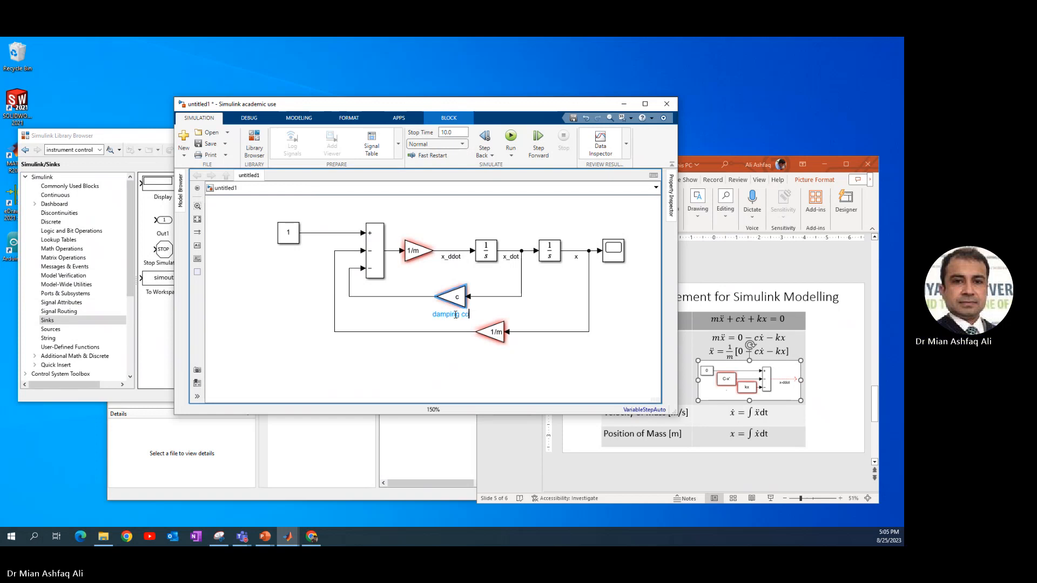
type("efficient")
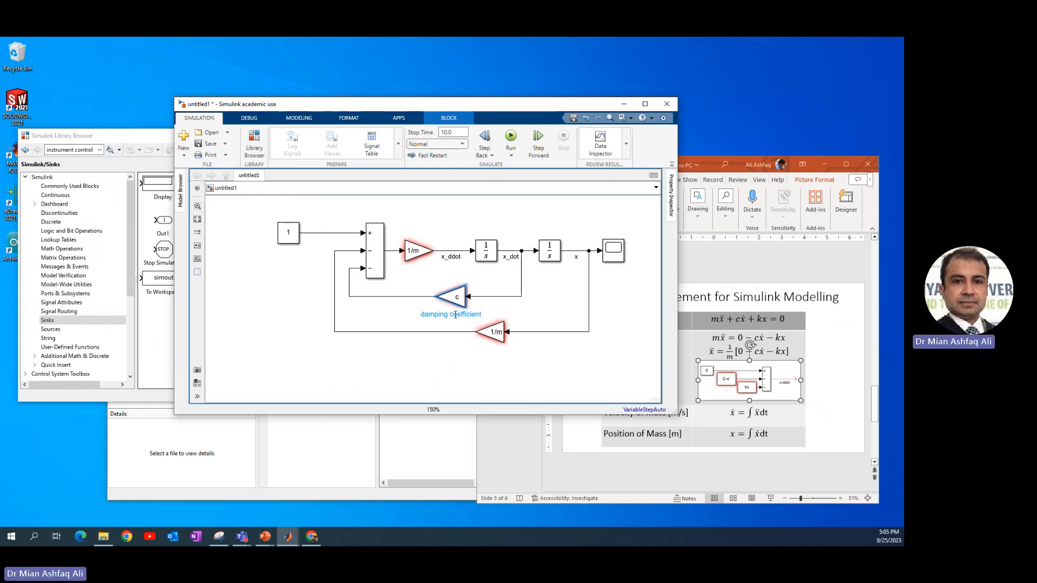
Set the position feedback gain block's gain to k
double_click(494, 332)
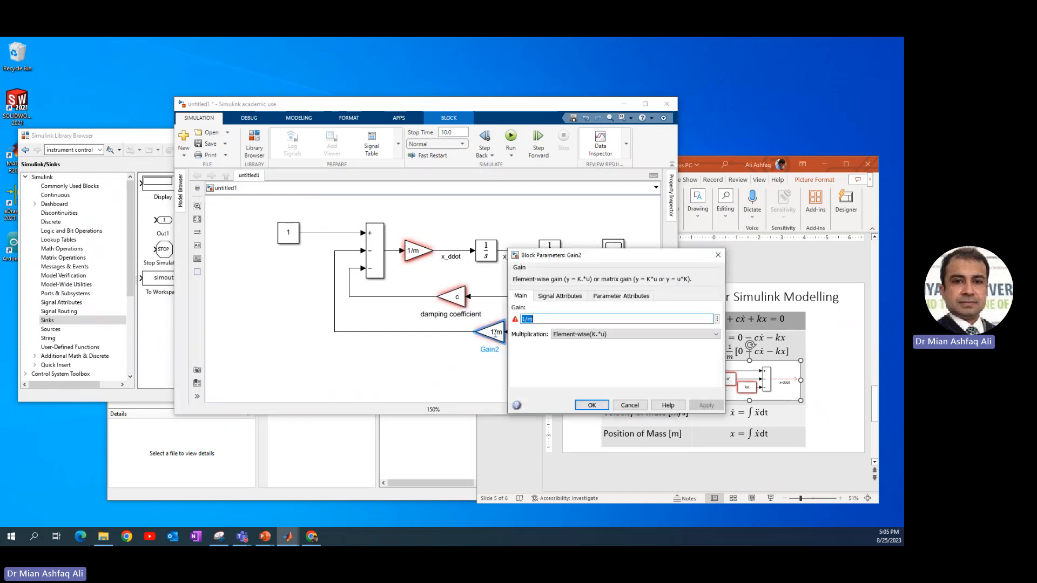
type("k")
key("Return")
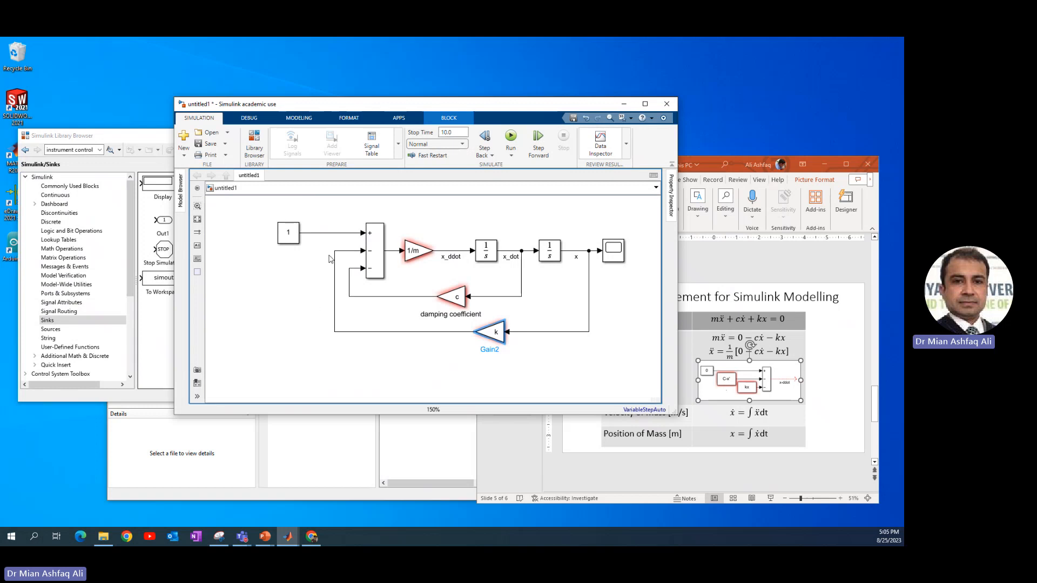
Rename the position feedback gain block to Spring Stifness
left_click(456, 297)
left_click(485, 330)
double_click(490, 349)
type("Spring Stifness")
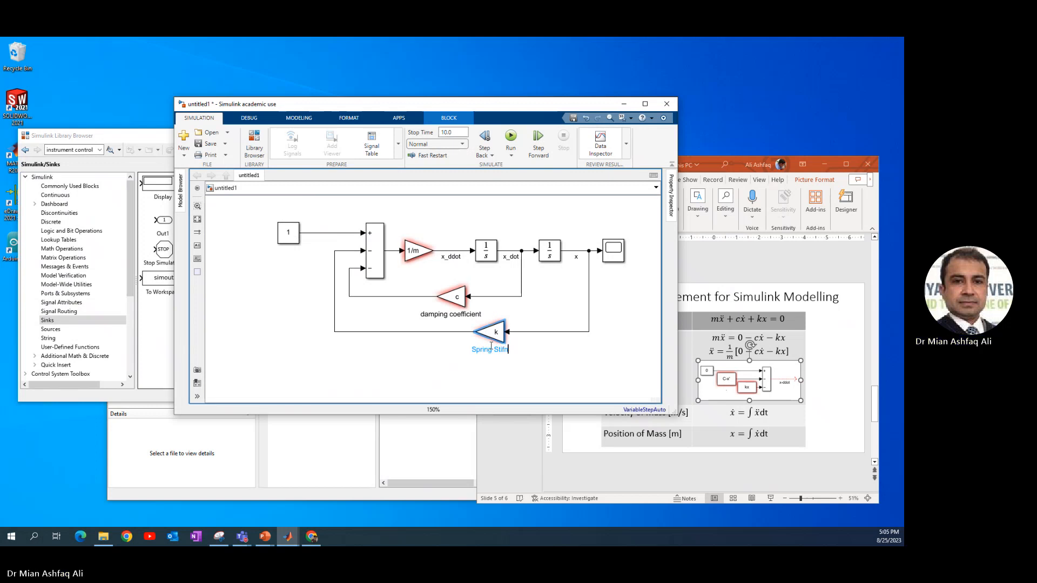
left_click(544, 297)
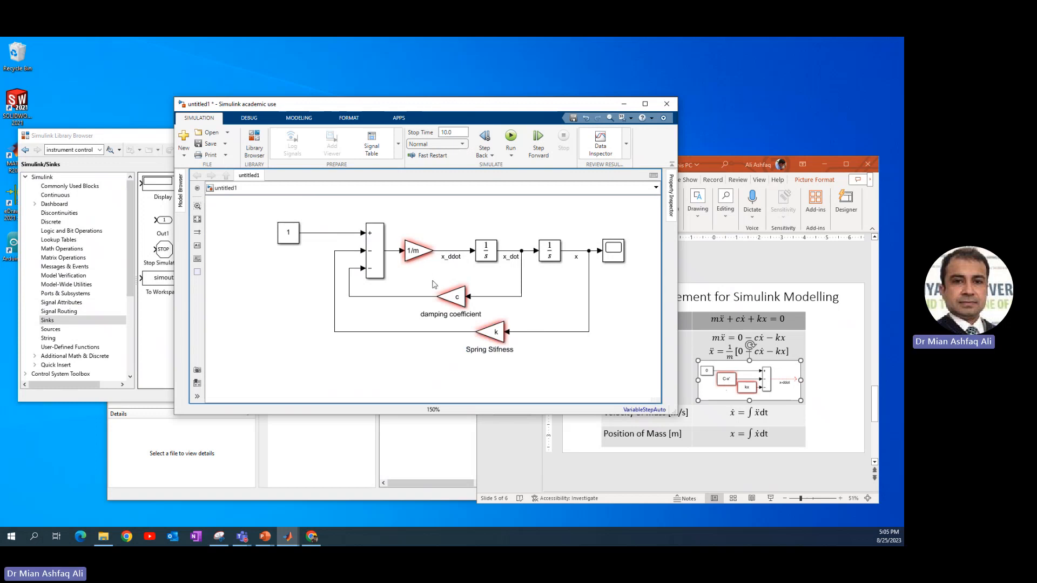
Set the Constant block's value to 0
left_click(291, 232)
double_click(291, 232)
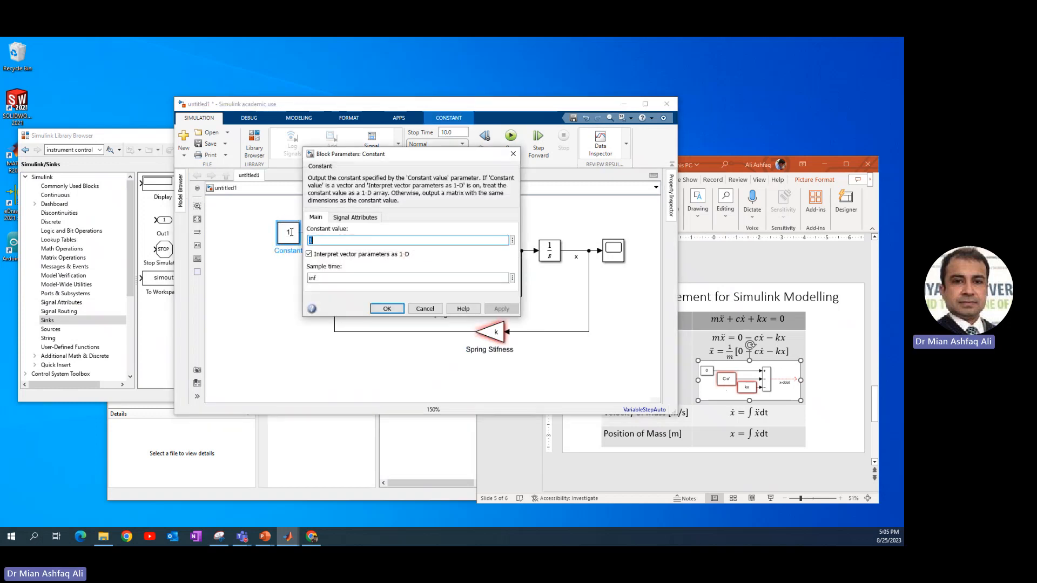
type("0")
key("Return")
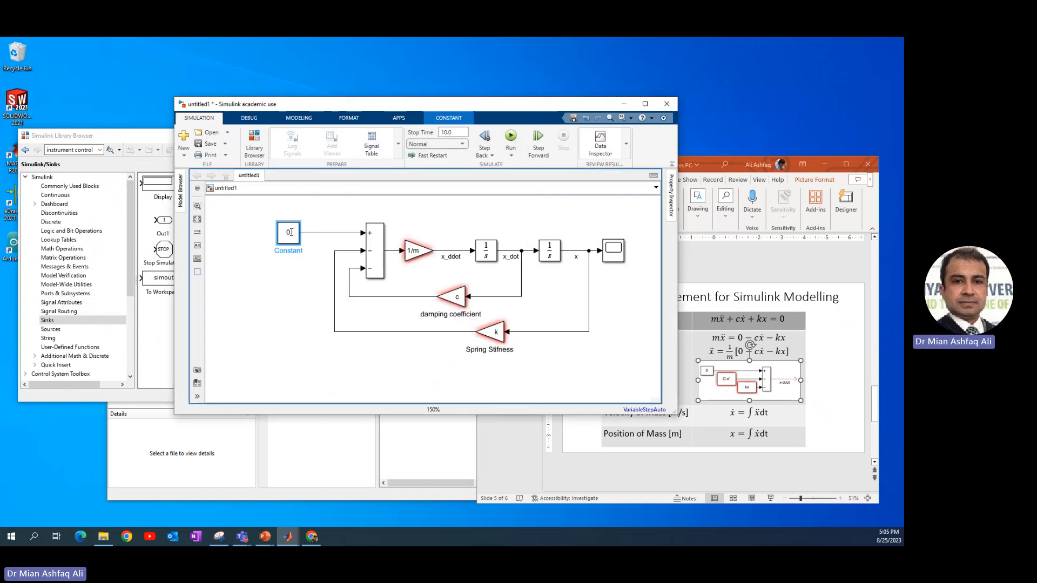
left_click_drag(677, 414, 717, 429)
left_click(671, 350)
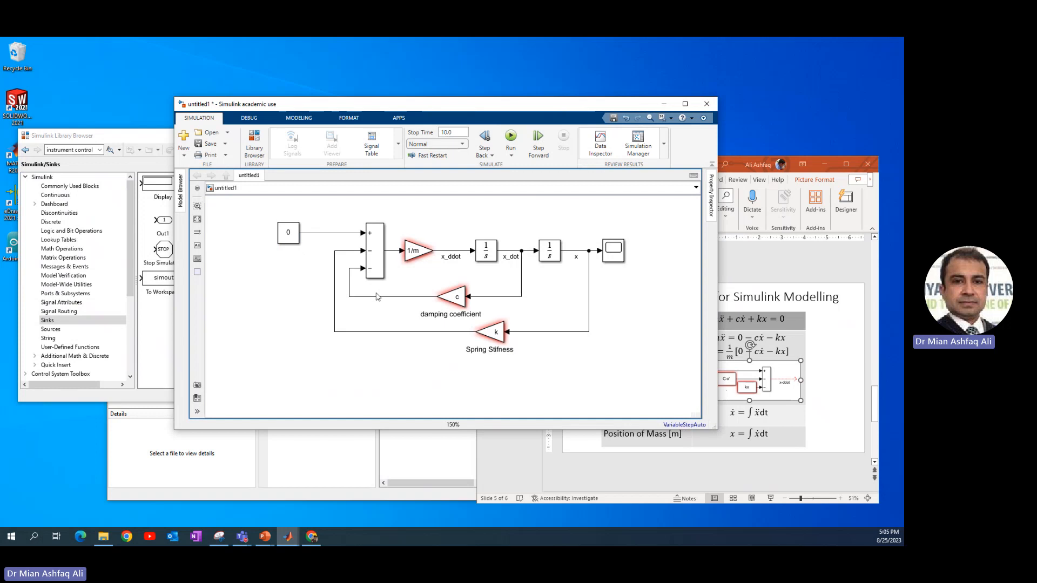
left_click(417, 258)
left_click(455, 298)
left_click(492, 337)
left_click(412, 412)
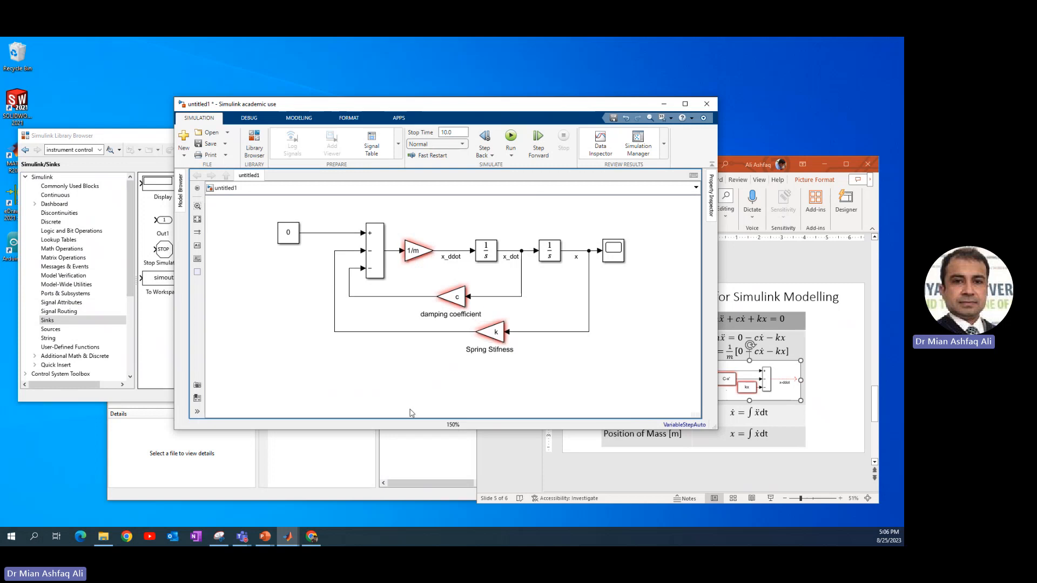
Write a new MATLAB script containing clc, m=40;, k=4000; and c=200;
left_click(370, 455)
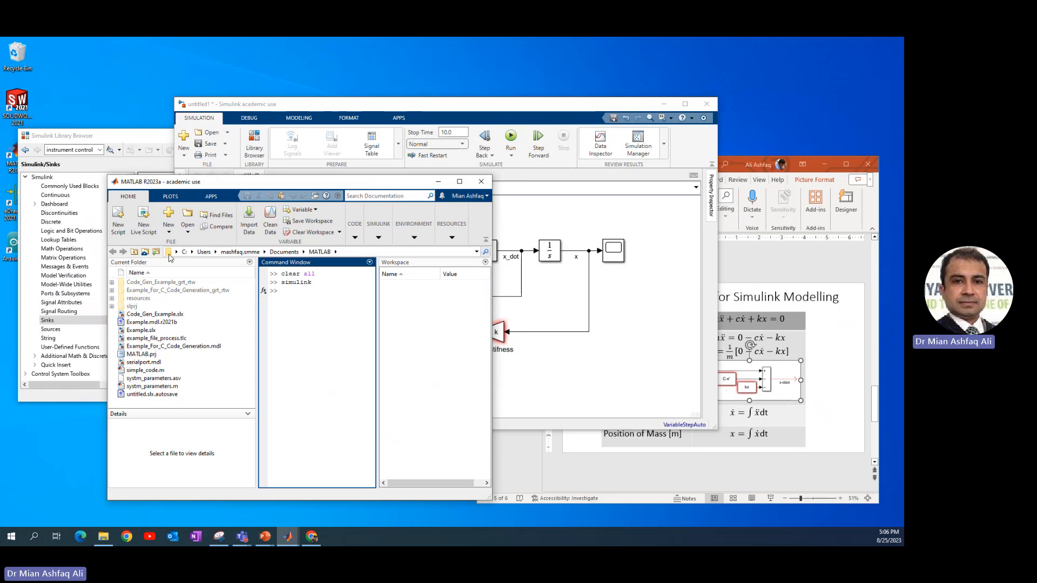
left_click(118, 216)
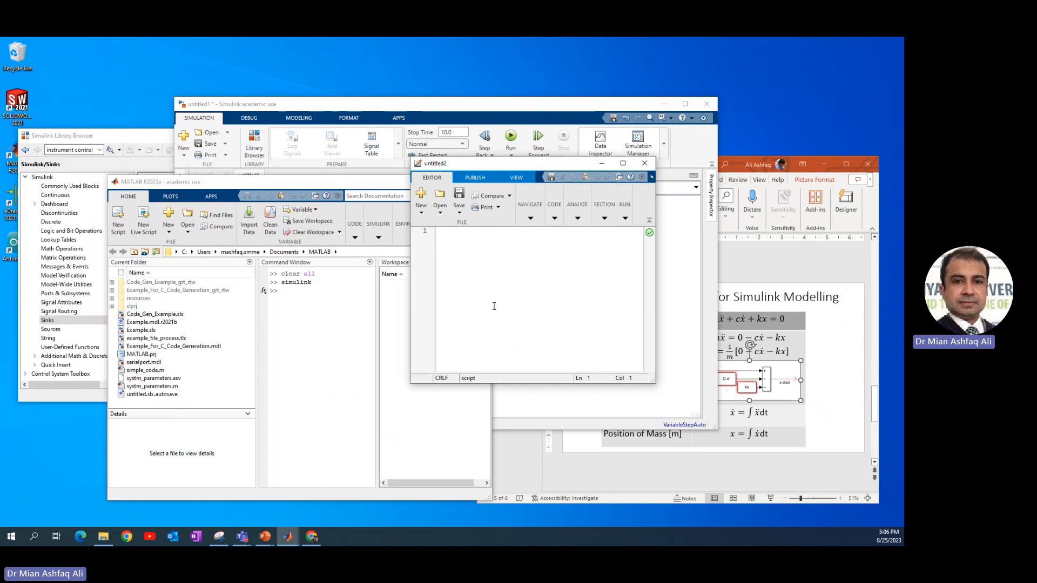
type("clc ")
type("m=")
type("40")
type("; ")
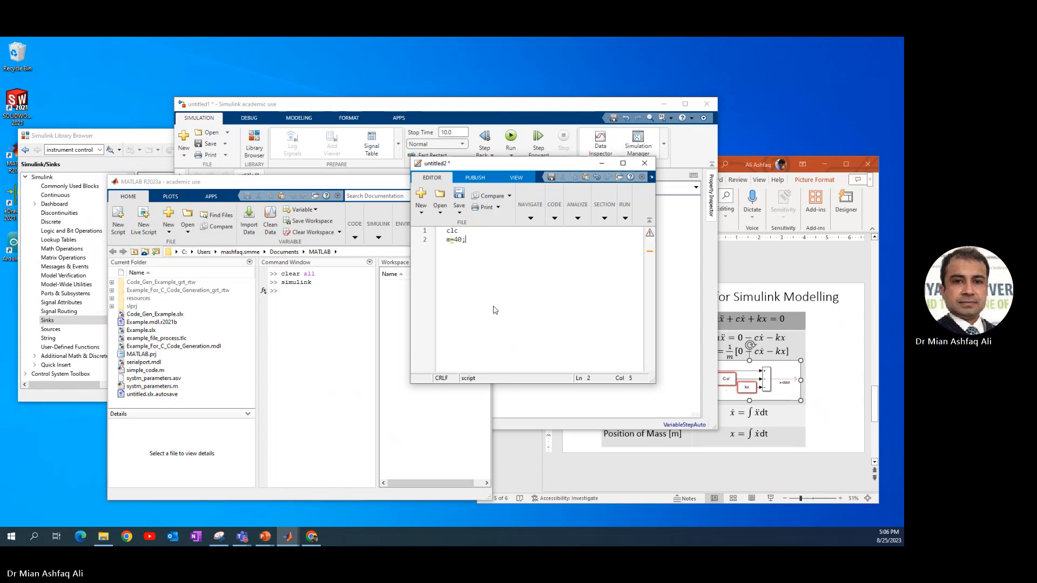
type("k=4000; ")
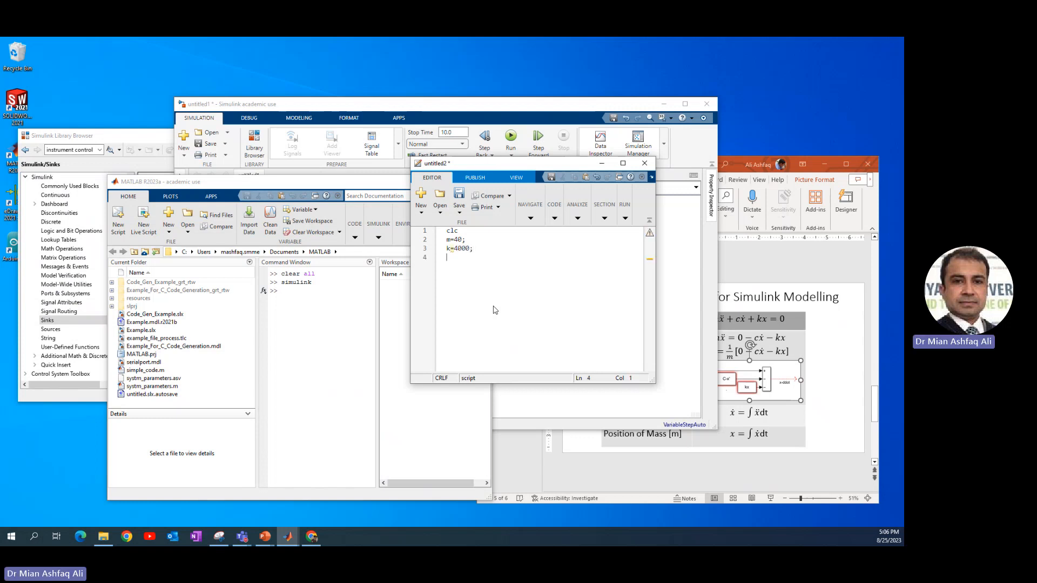
type("c=200;")
left_click_drag(411, 376, 335, 378)
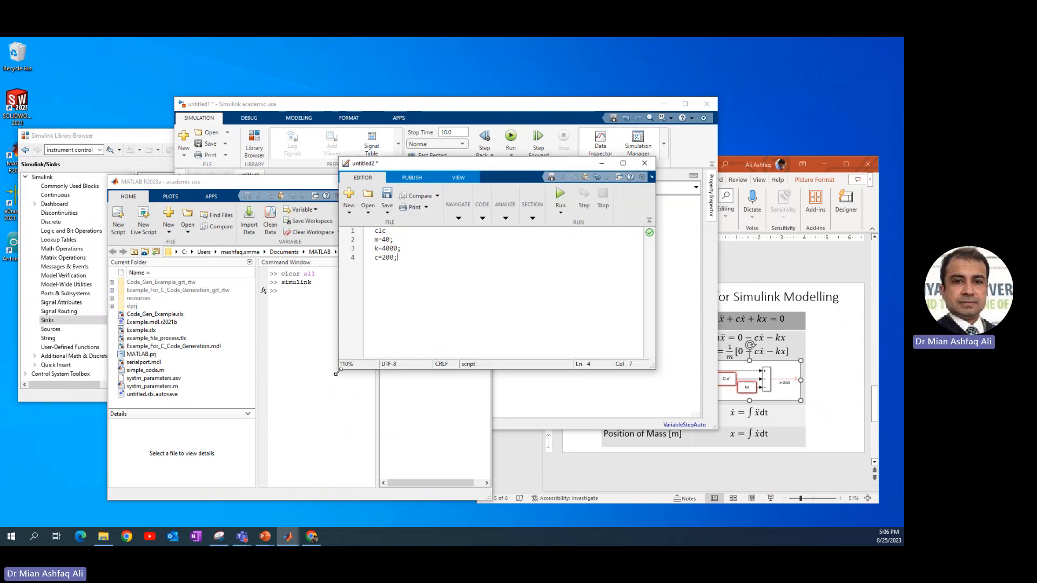
left_click_drag(414, 166, 182, 58)
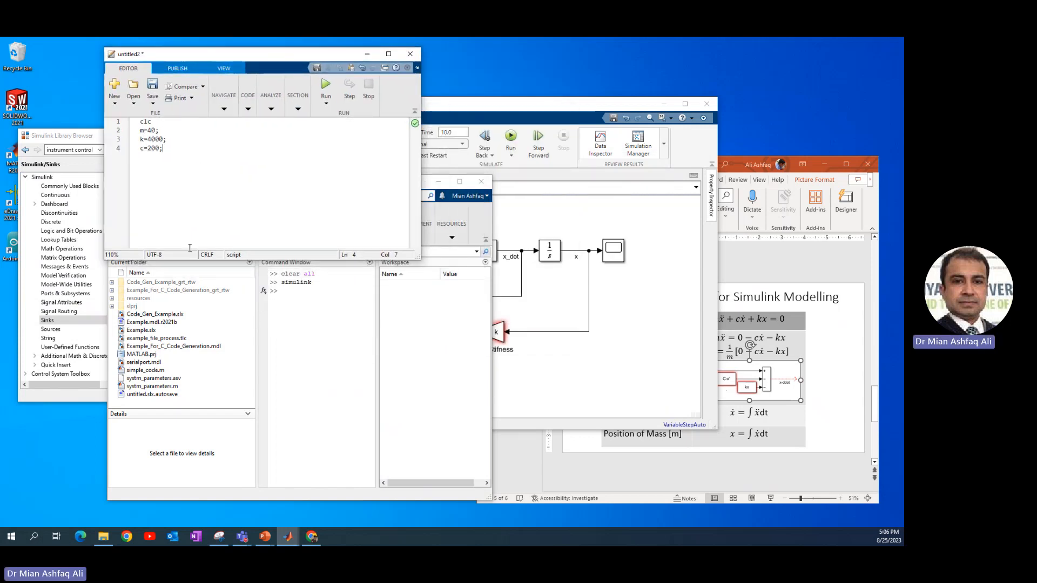
left_click(417, 317)
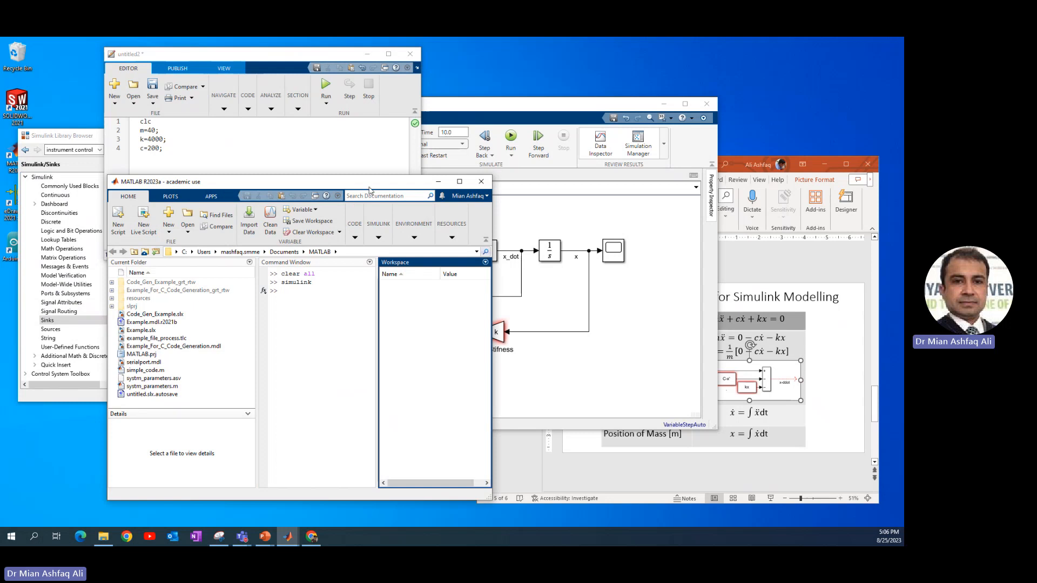
left_click_drag(369, 189, 658, 105)
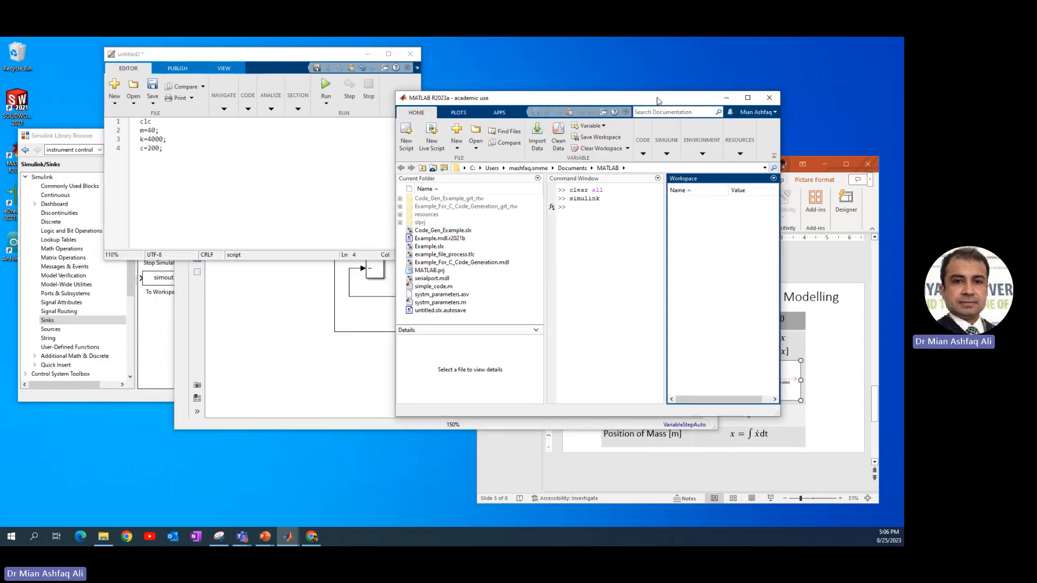
left_click(340, 160)
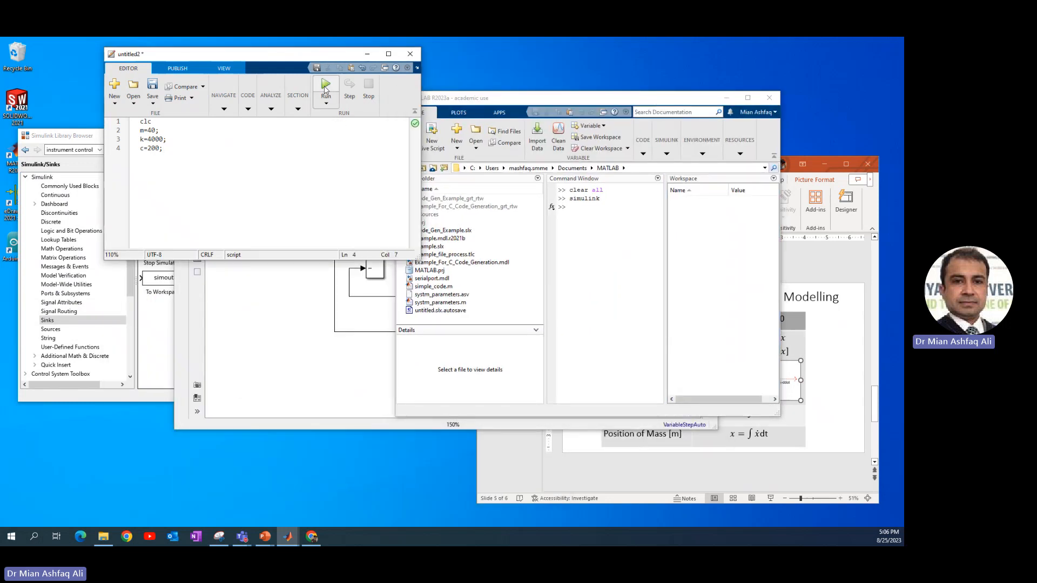
Save the script as parameter and run it to load m, k and c into the workspace
left_click(325, 86)
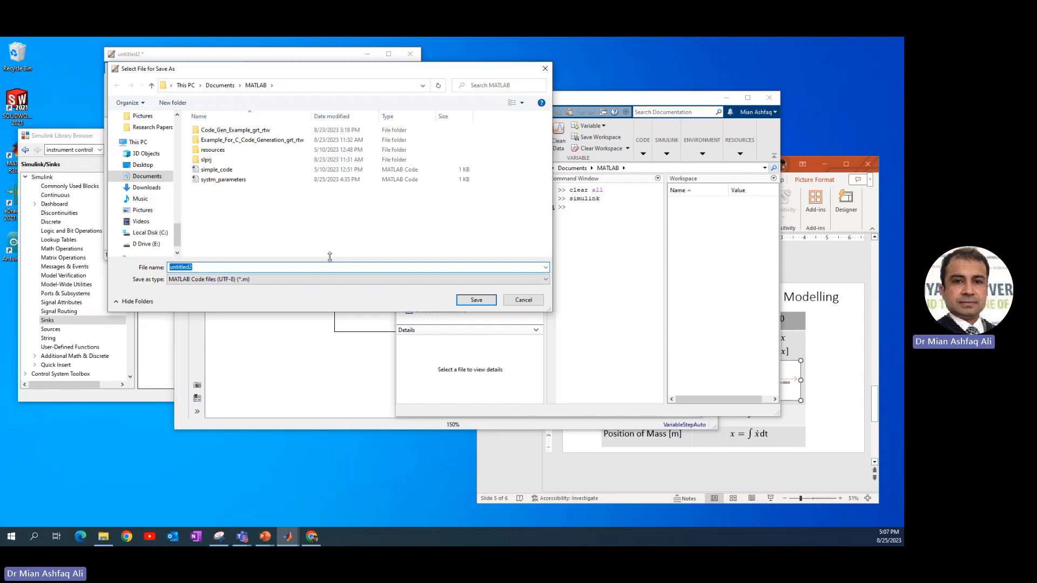
type("param")
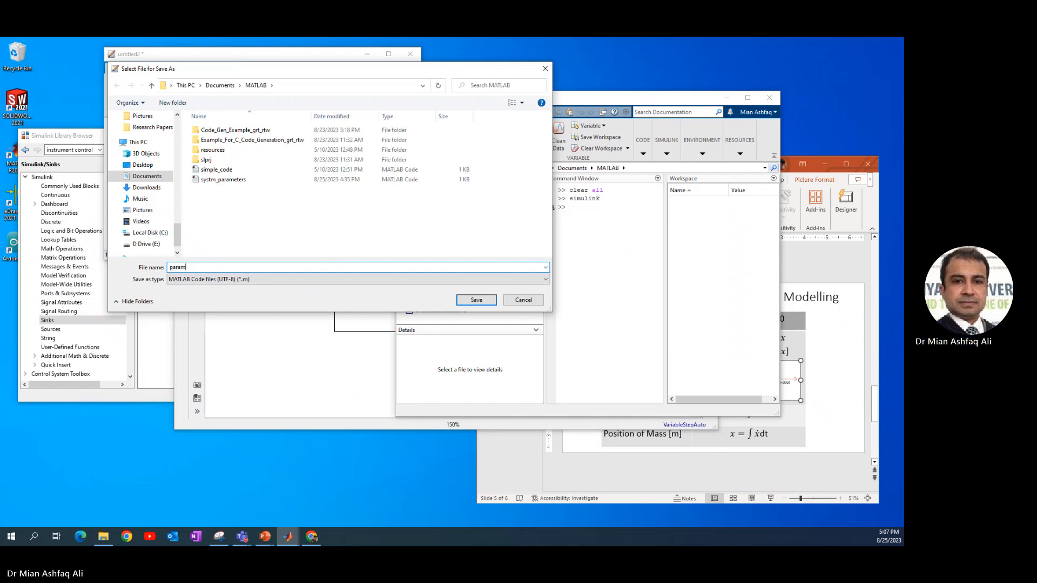
type("eter")
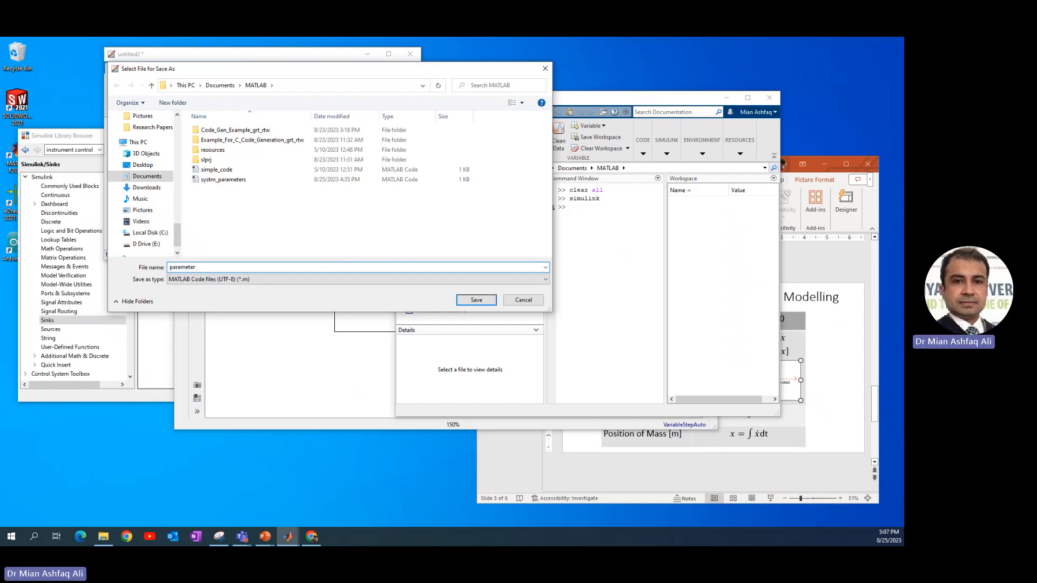
key("Return")
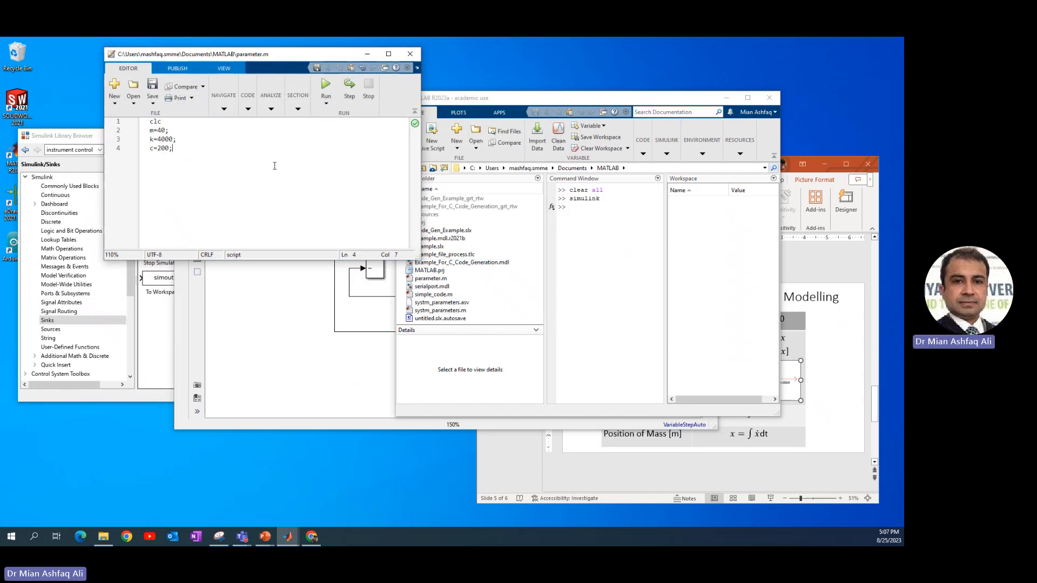
left_click(326, 85)
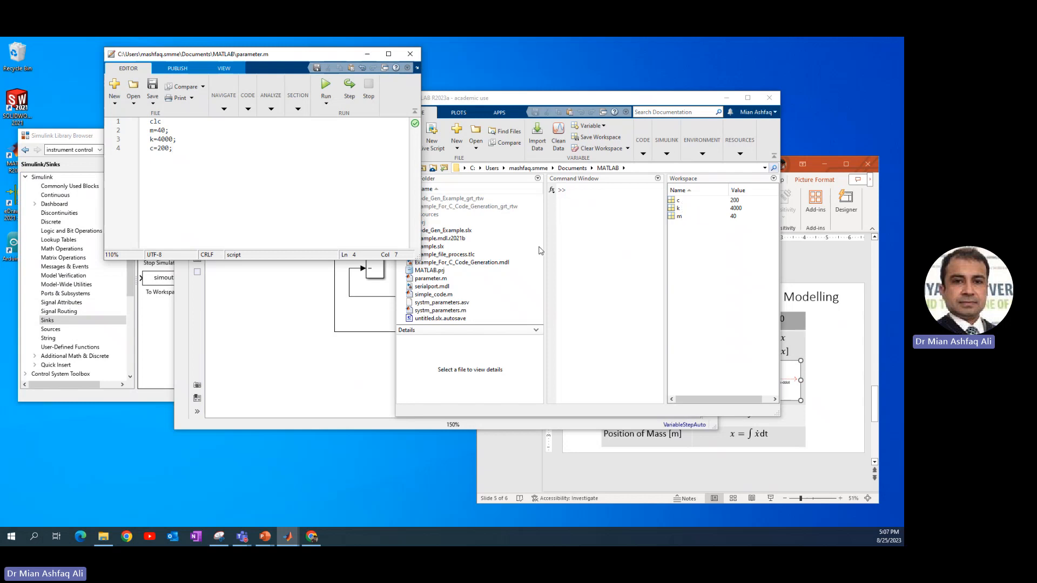
Run the Simulink model's simulation and view the Scope output
left_click(269, 316)
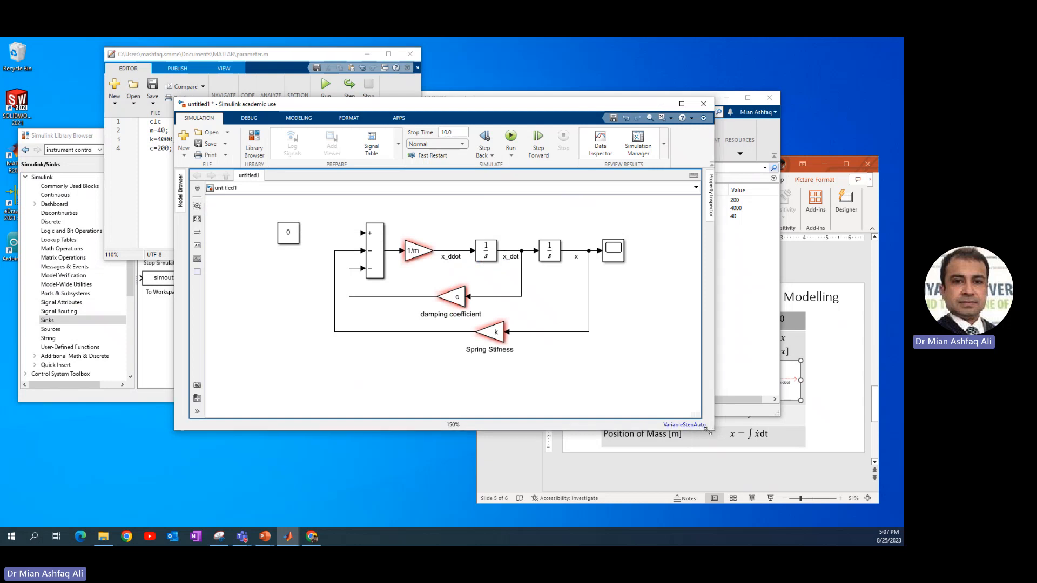
left_click_drag(716, 429, 659, 439)
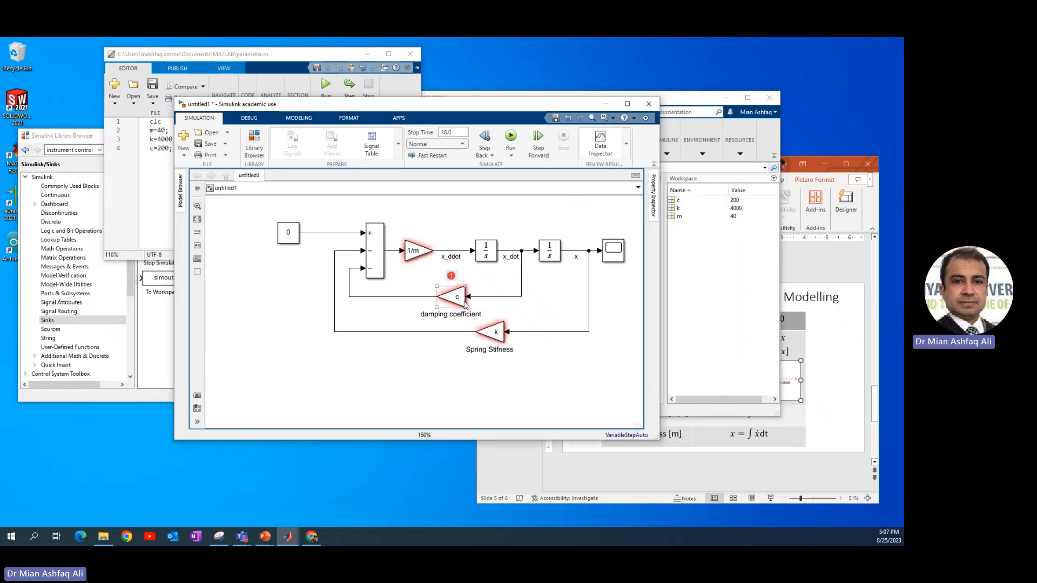
left_click(410, 252)
left_click(451, 275)
left_click(512, 136)
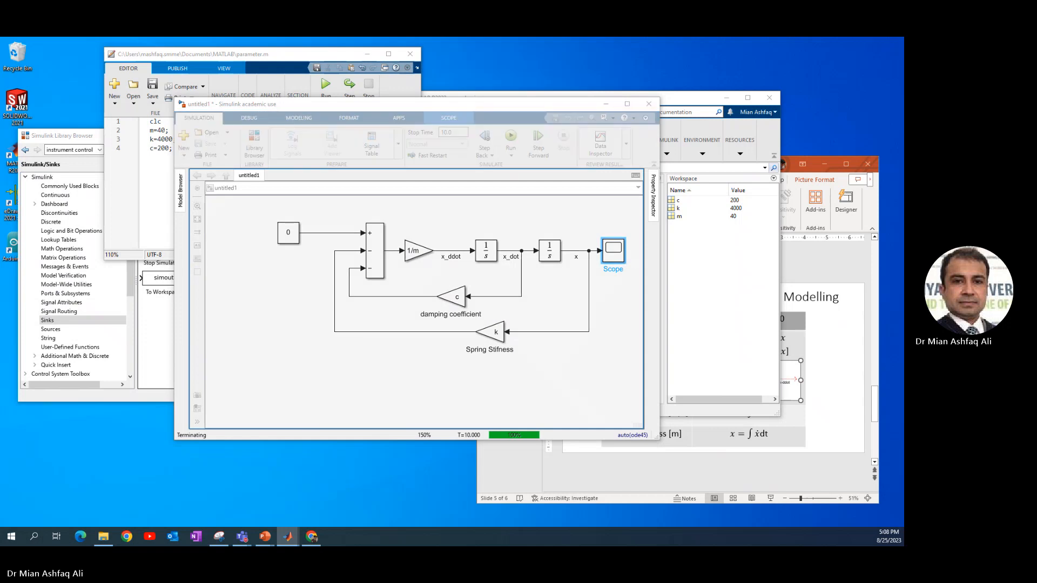
left_click_drag(903, 93, 613, 97)
left_click_drag(471, 105, 399, 123)
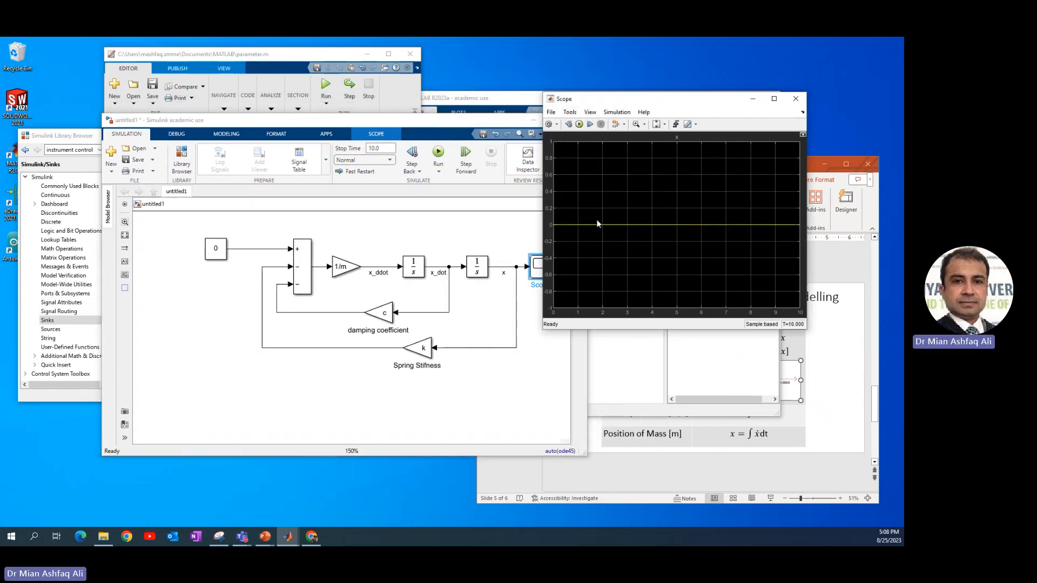
Set the position integrator's initial condition to 0.01, following the system parameters slide
left_click(851, 387)
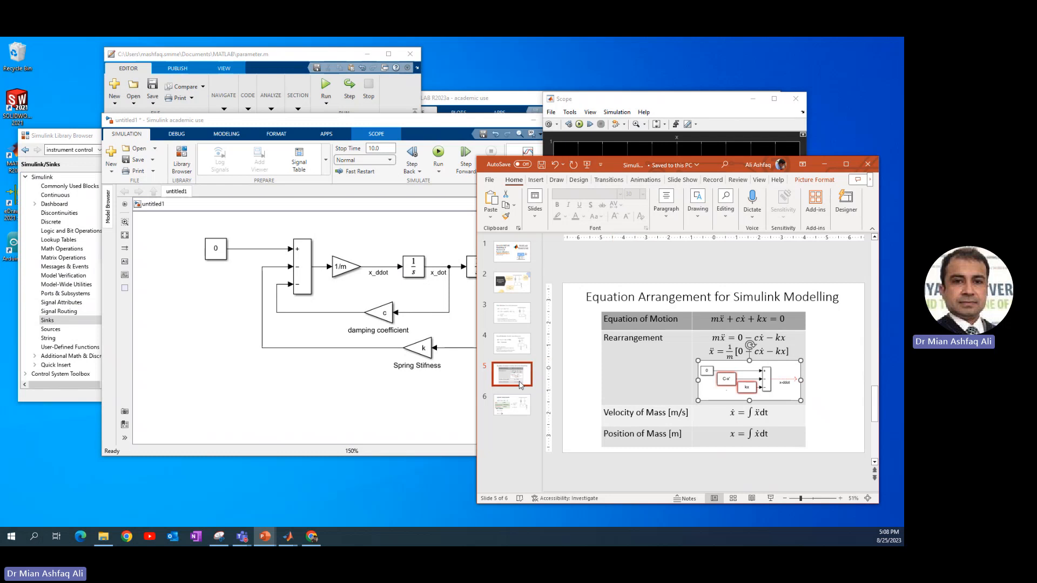
key("Page_Down")
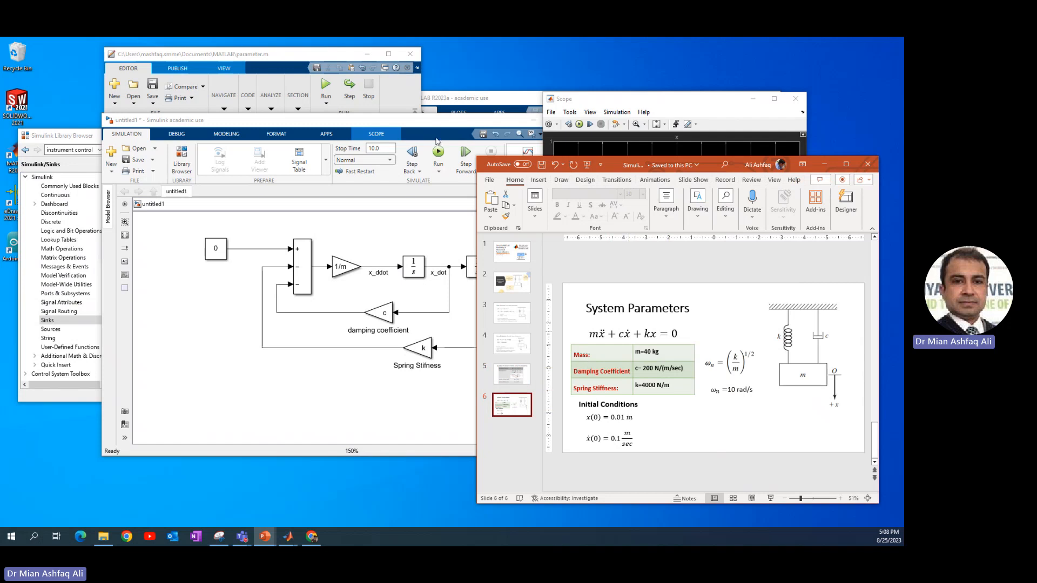
left_click_drag(435, 128, 380, 126)
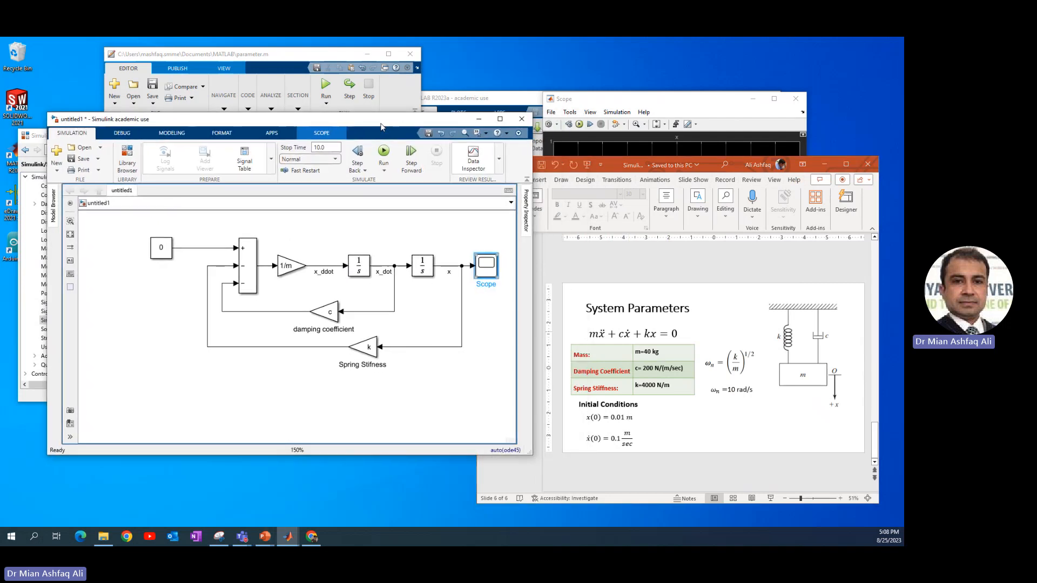
double_click(422, 274)
double_click(466, 235)
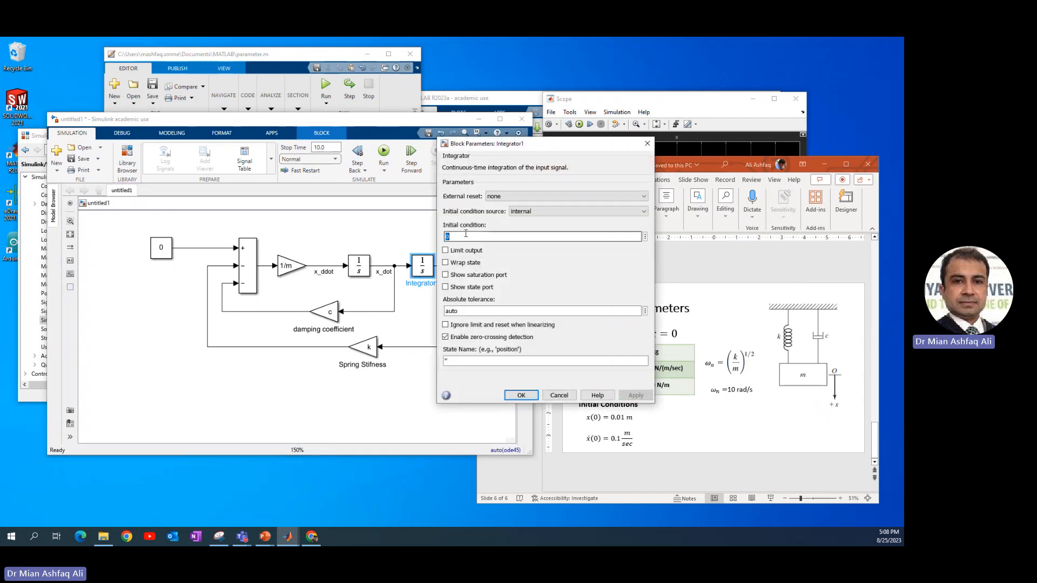
type("01")
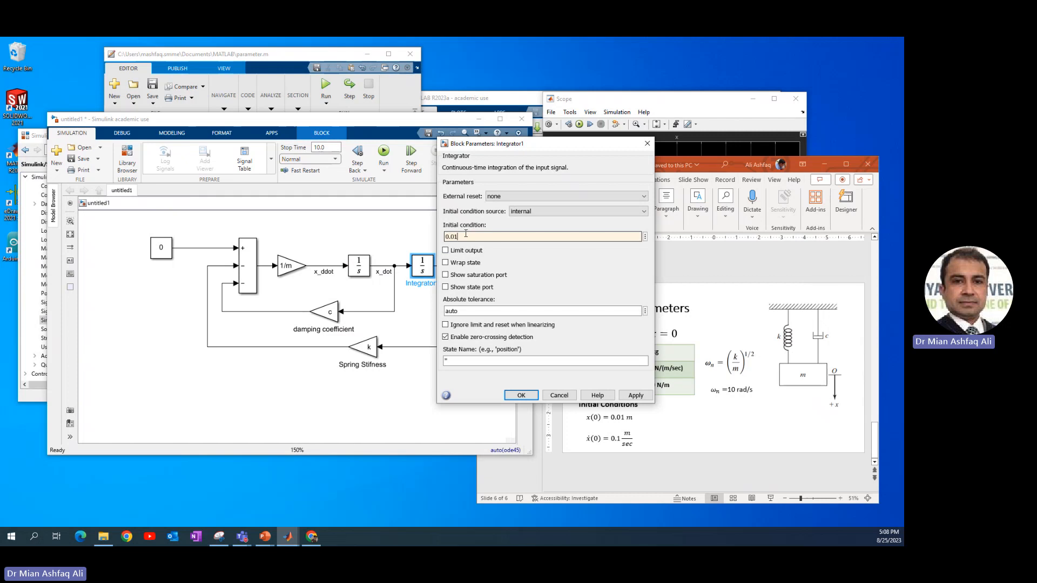
key("Return")
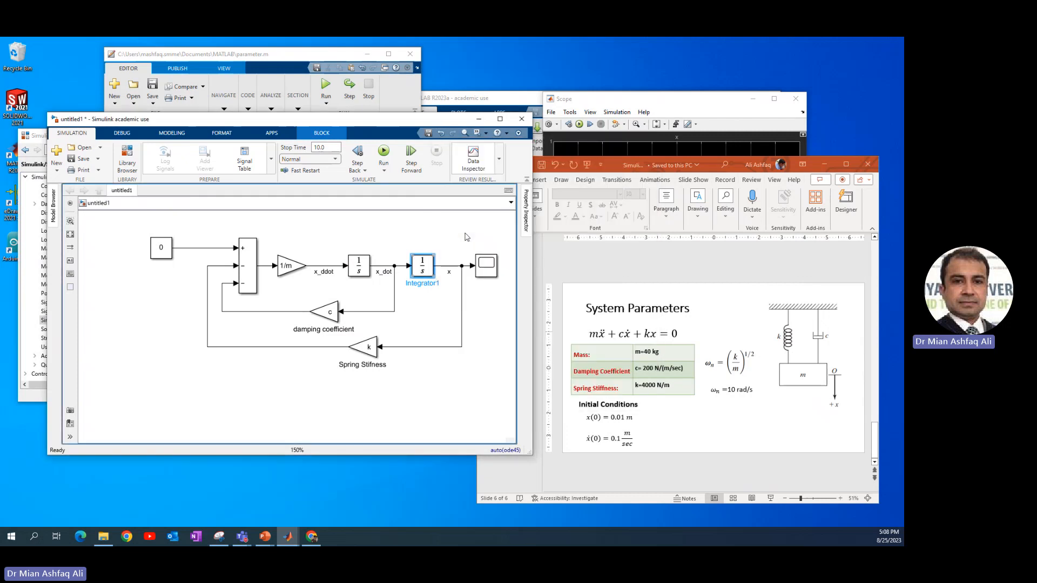
Set the velocity integrator's initial condition to 0.1
left_click(360, 272)
double_click(360, 273)
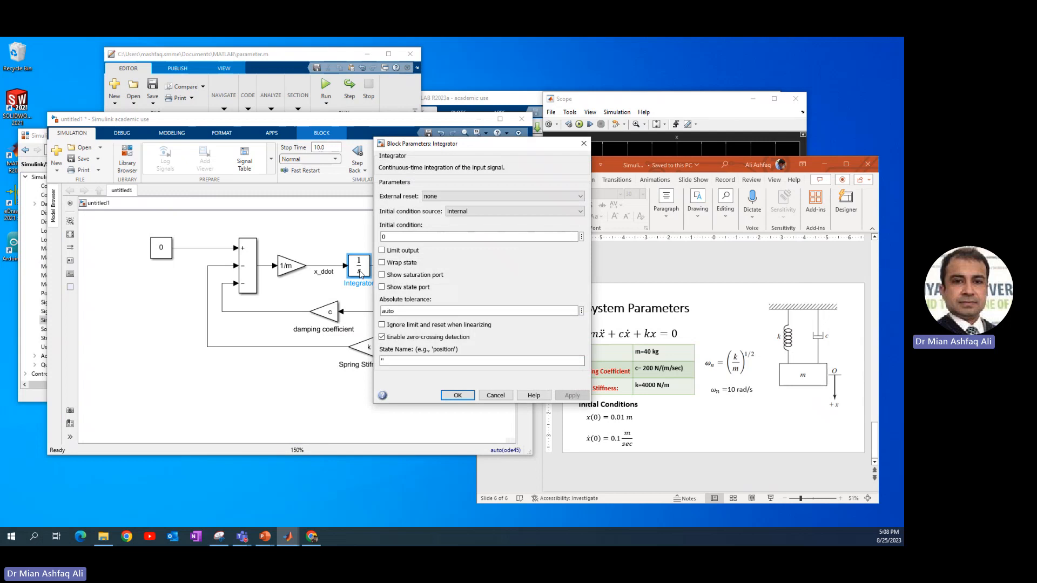
double_click(406, 239)
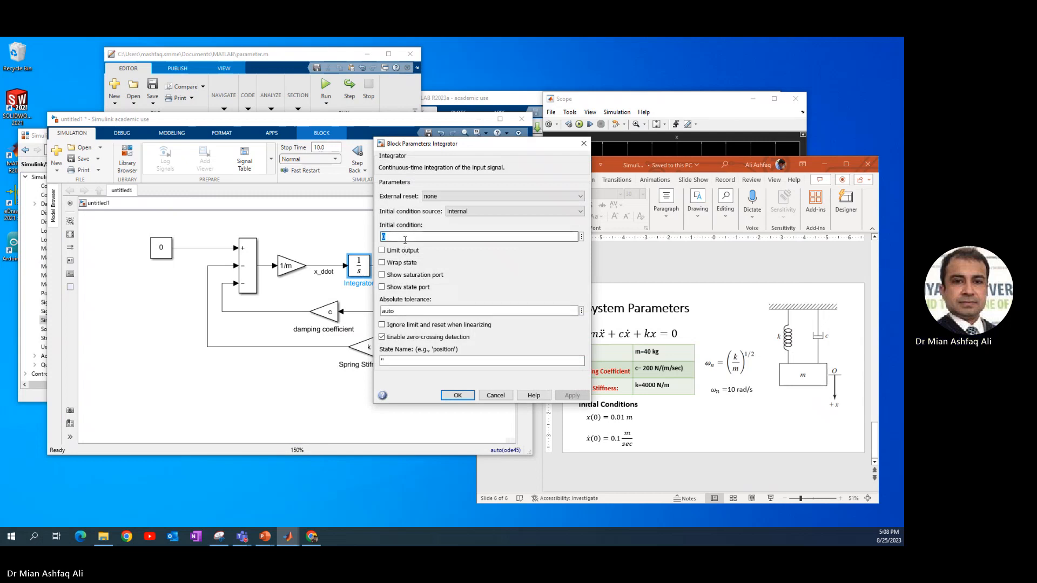
type("0.1")
key("Return")
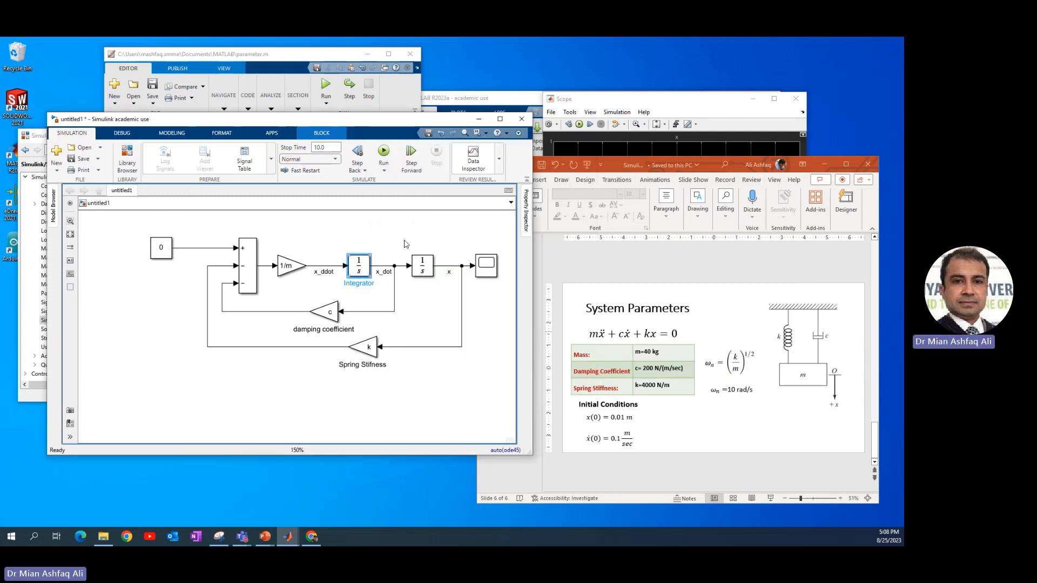
Run the simulation with the new initial conditions and view the Scope response
left_click(386, 153)
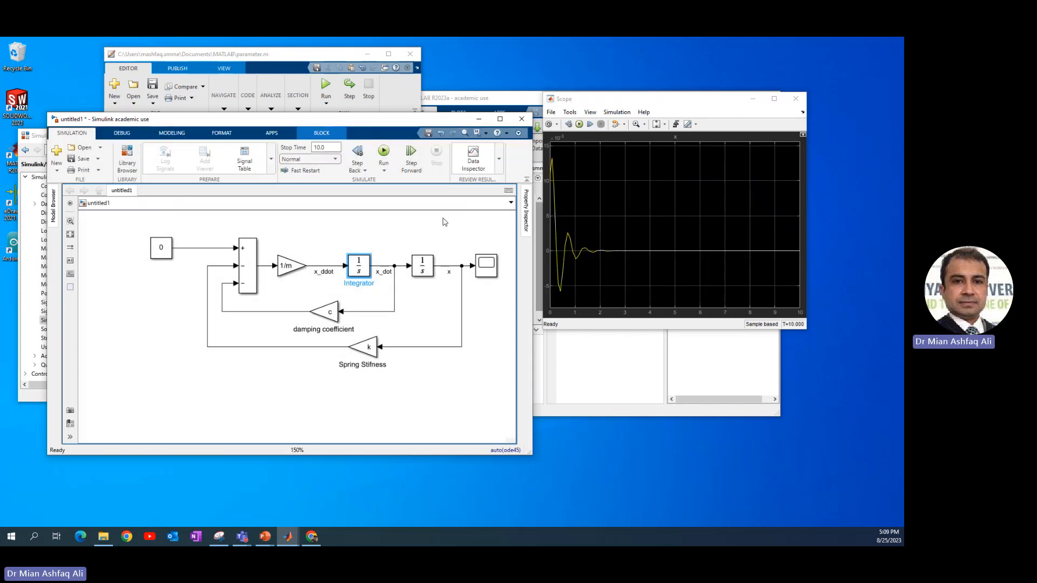
left_click(356, 217)
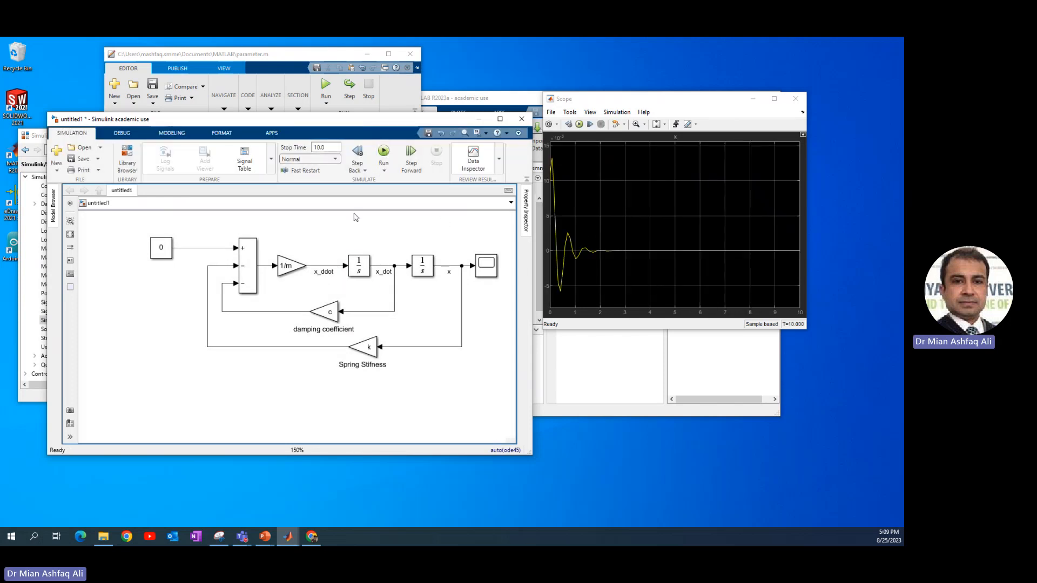
Set the model's solver to fixed-step with a fixed-step size of 0.01, and rerun the simulation
left_click(179, 135)
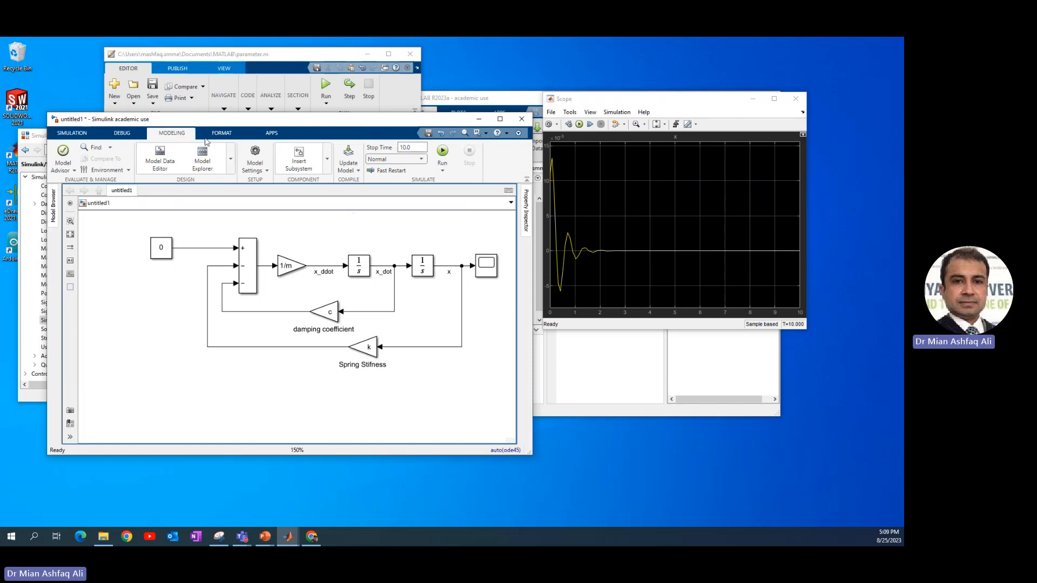
left_click(267, 171)
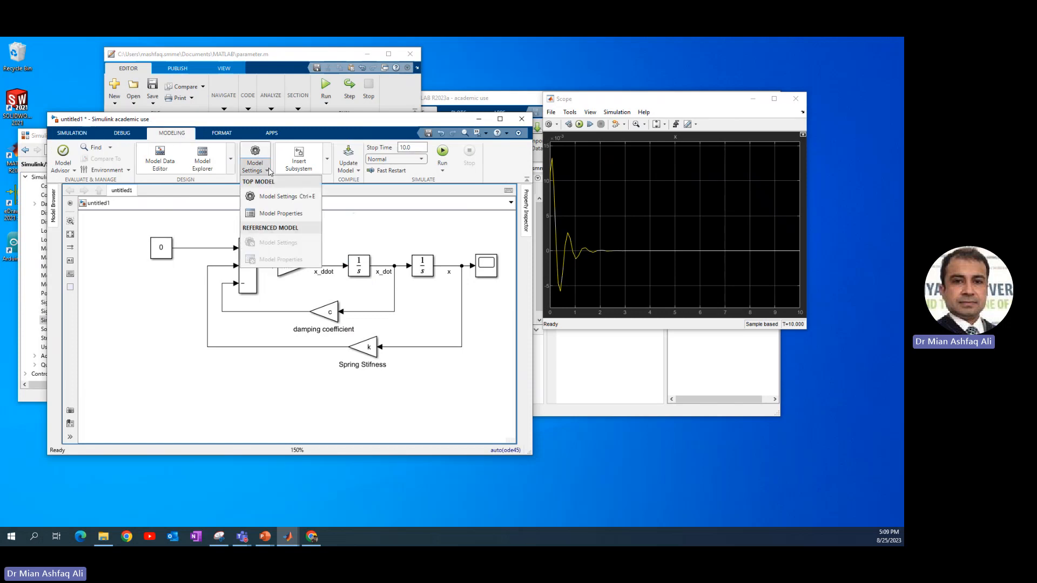
left_click(270, 197)
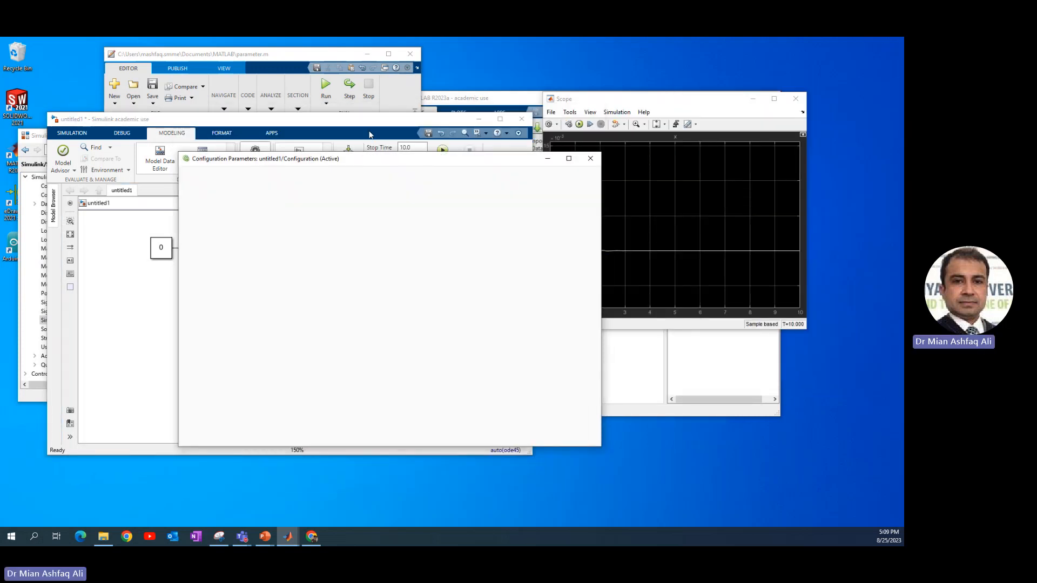
left_click_drag(585, 102, 647, 122)
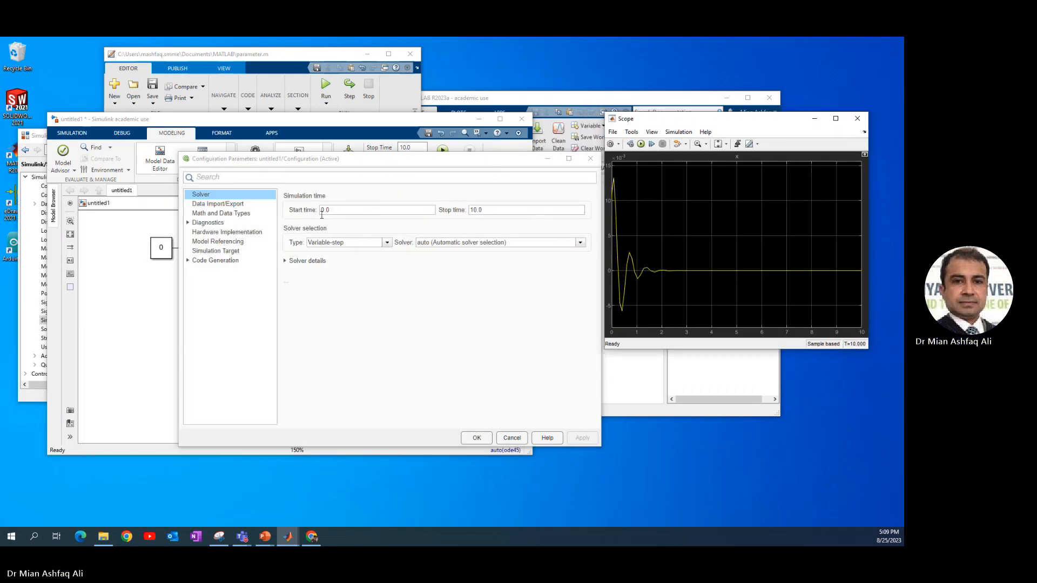
left_click(361, 244)
left_click(363, 261)
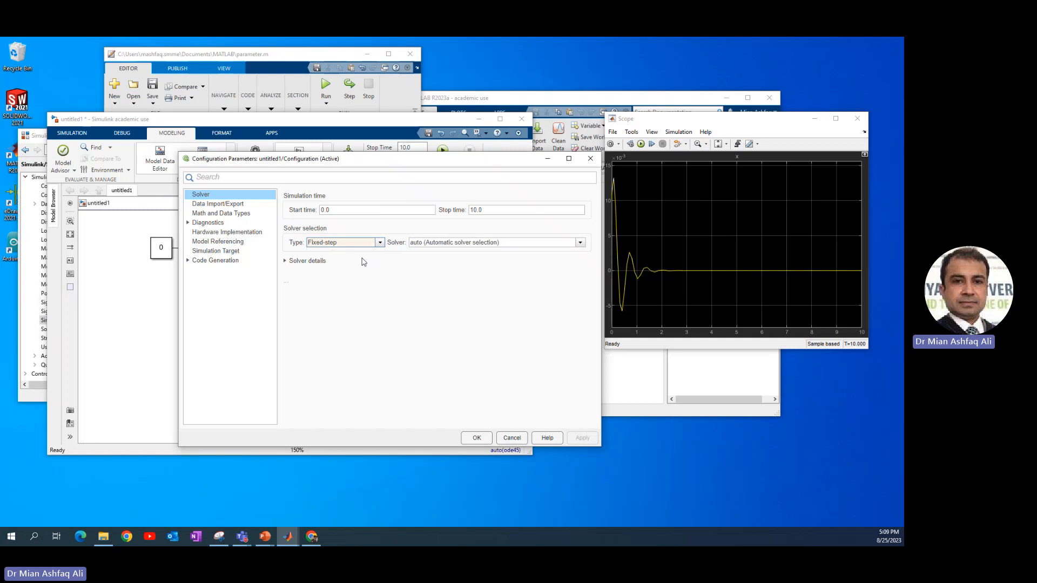
left_click(320, 266)
left_click(335, 261)
double_click(463, 280)
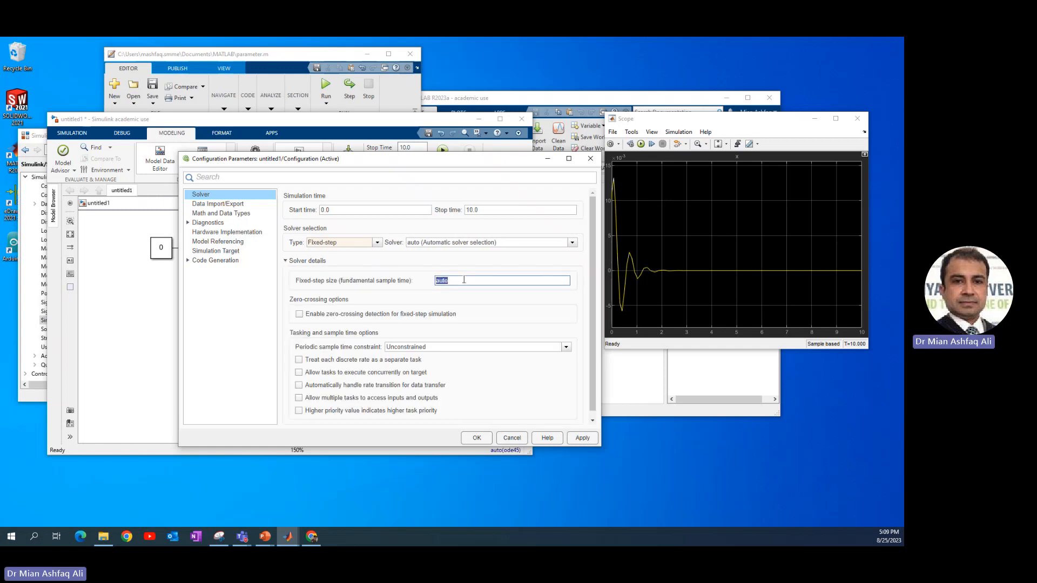
type("0.01")
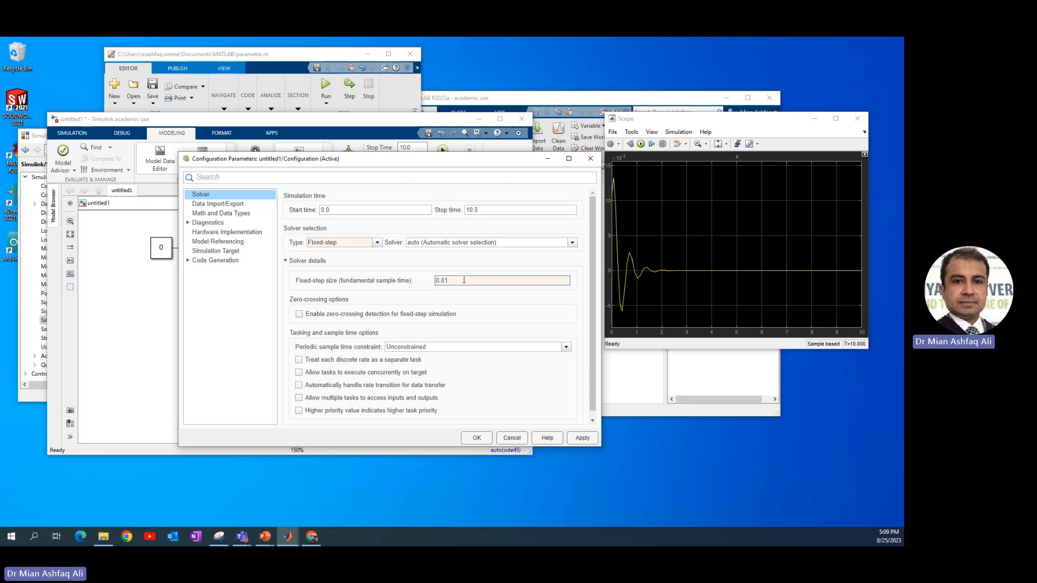
double_click(464, 280)
left_click(483, 442)
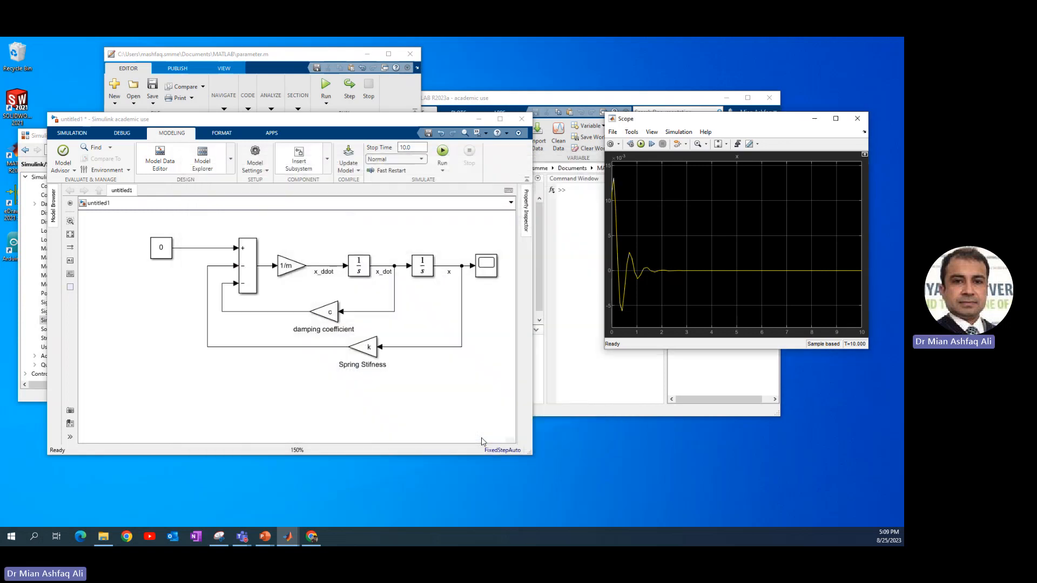
left_click(444, 154)
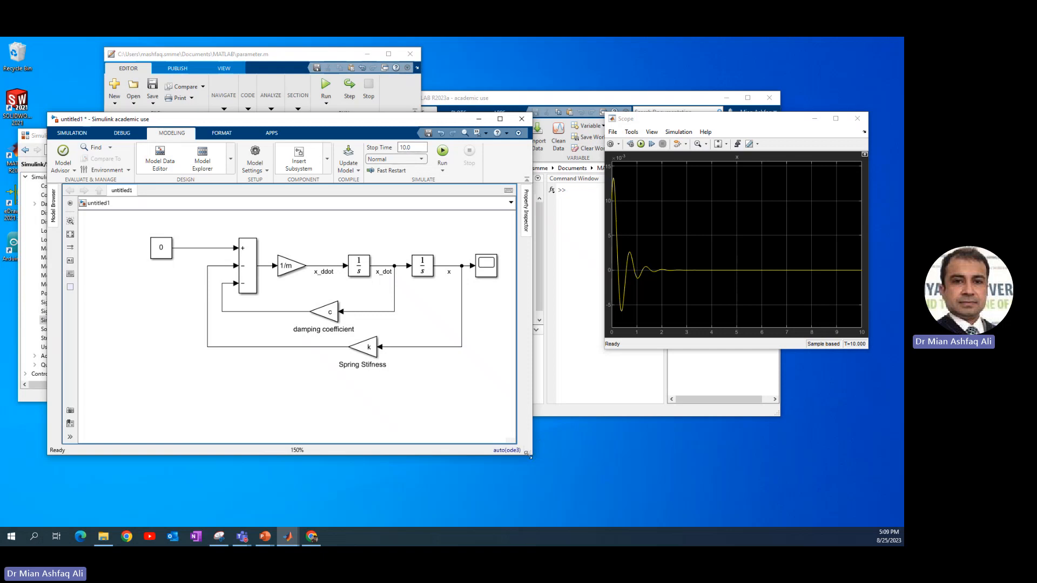
Add a To Workspace block on the x signal, naming its variable position and saving it as Array
left_click_drag(529, 457, 585, 447)
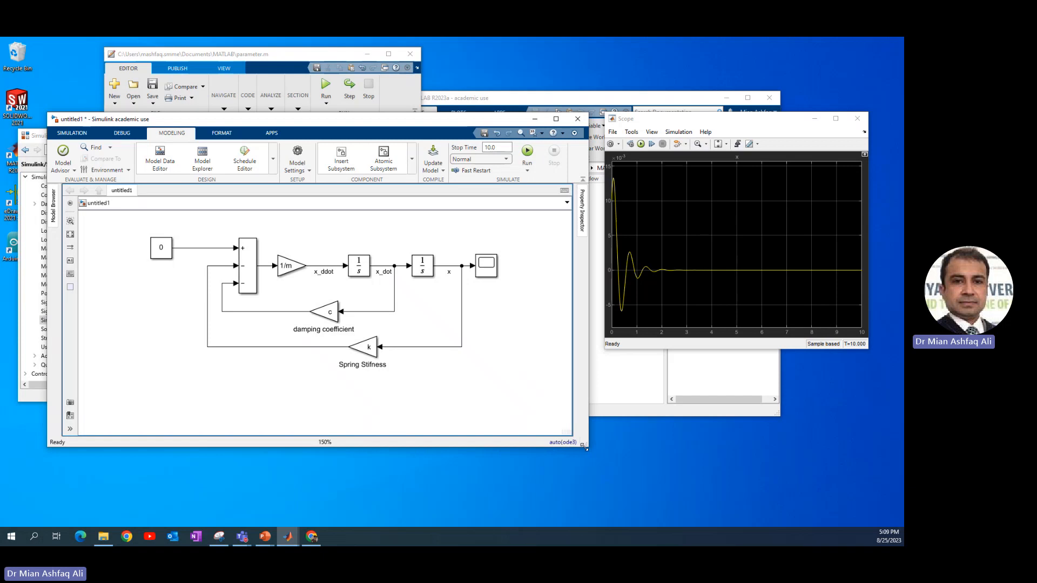
left_click_drag(489, 270, 517, 270)
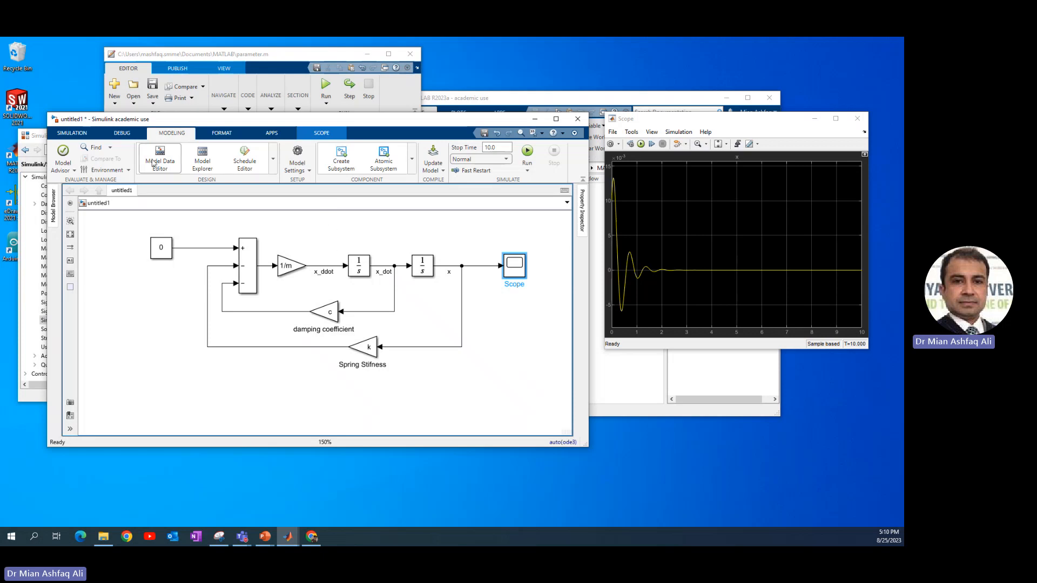
left_click(38, 139)
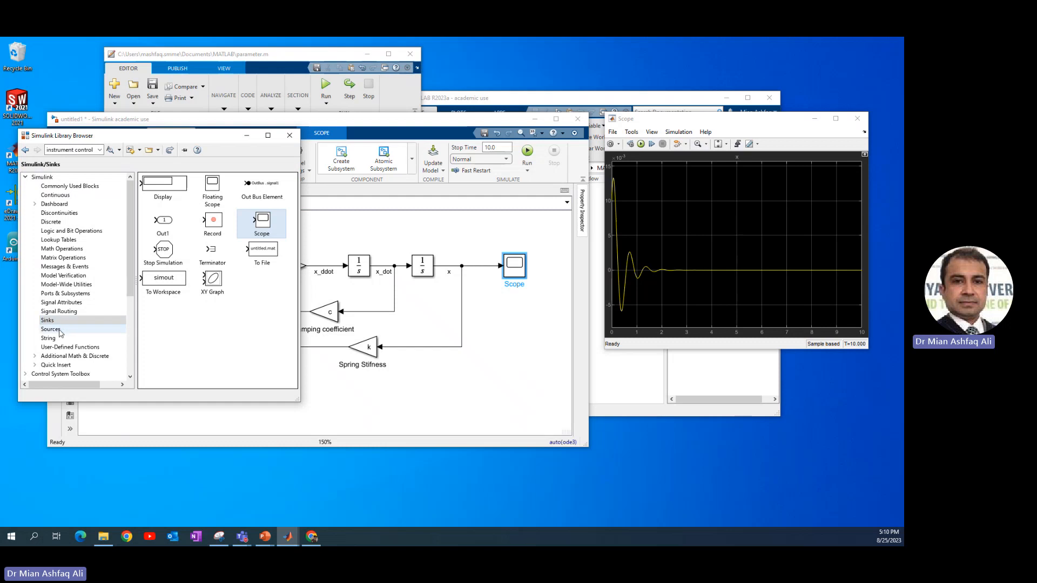
left_click(162, 283)
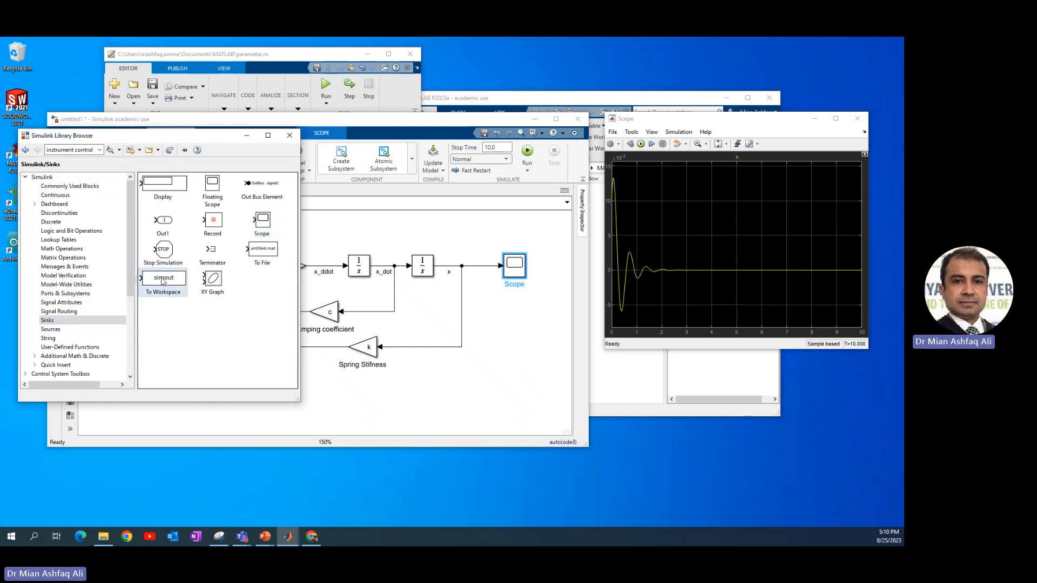
left_click_drag(162, 281, 462, 265)
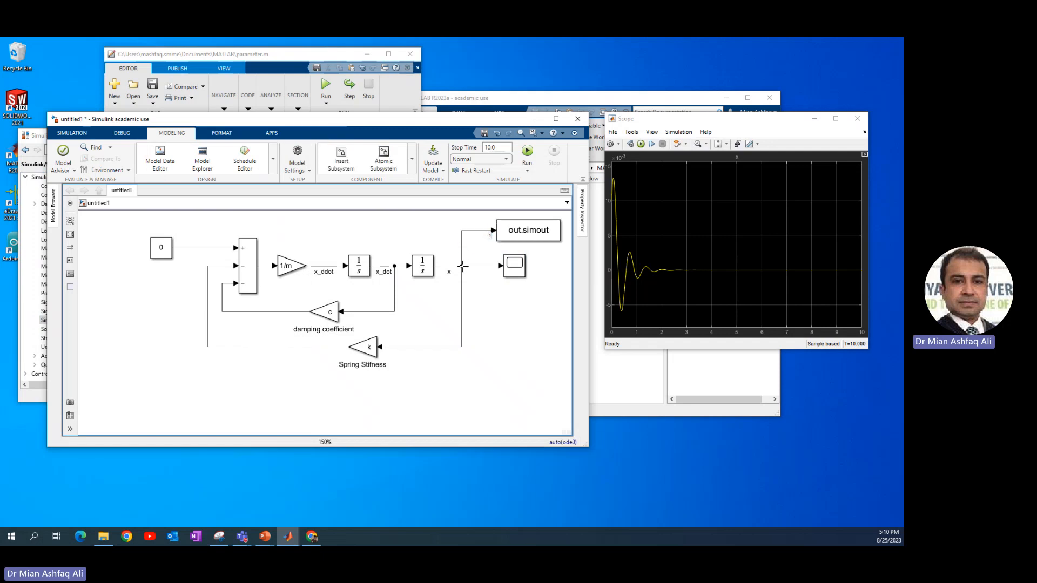
double_click(517, 236)
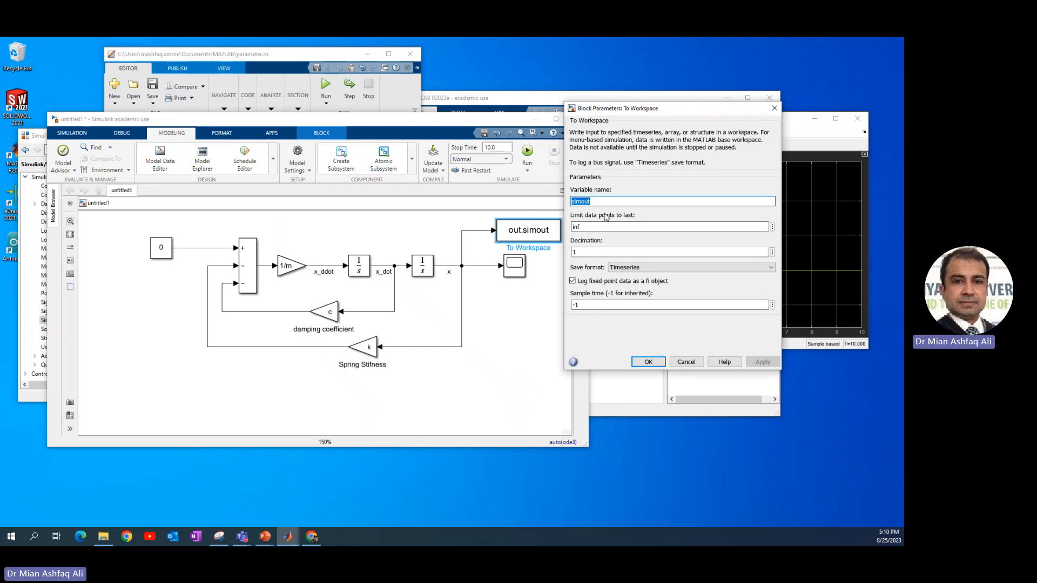
type("position")
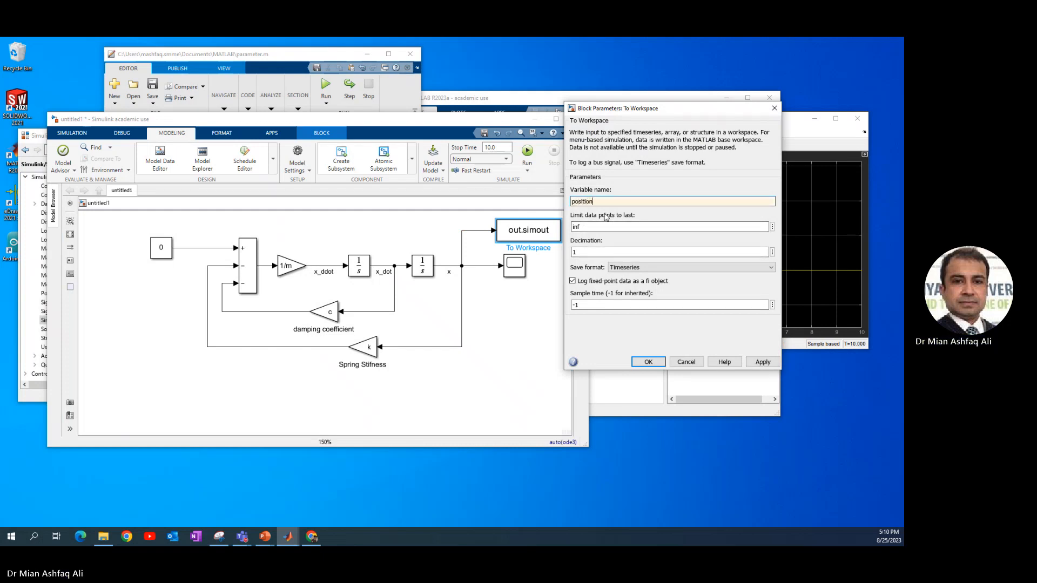
left_click(624, 267)
left_click(626, 292)
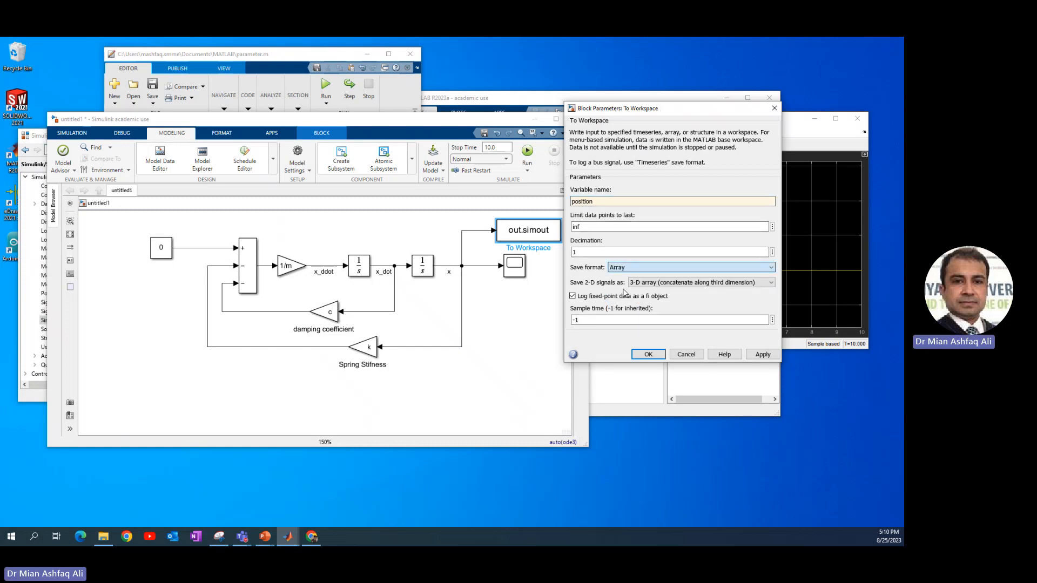
left_click(648, 362)
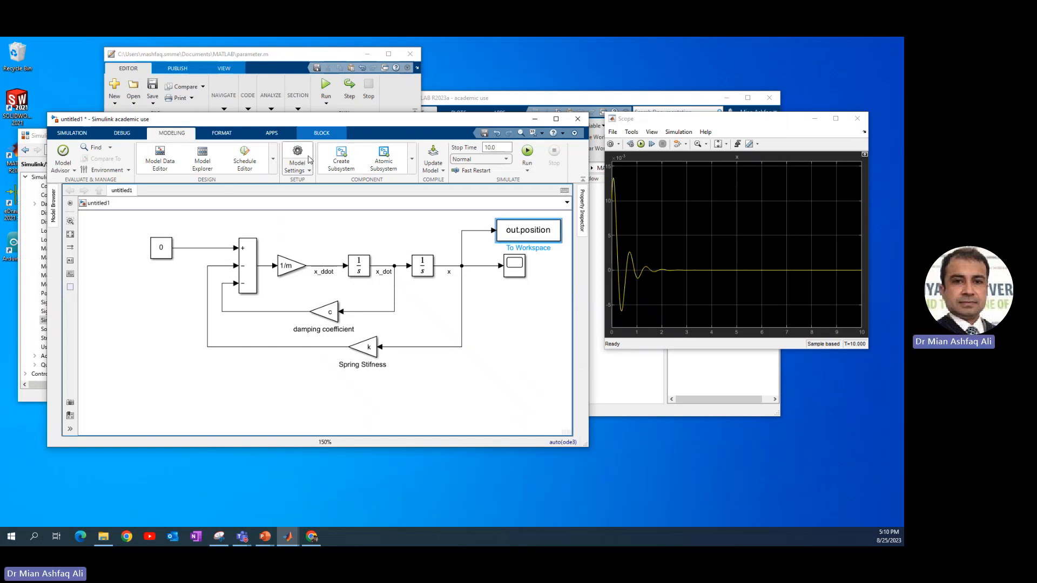
Turn off single simulation output in the model's data import/export settings
left_click(806, 207)
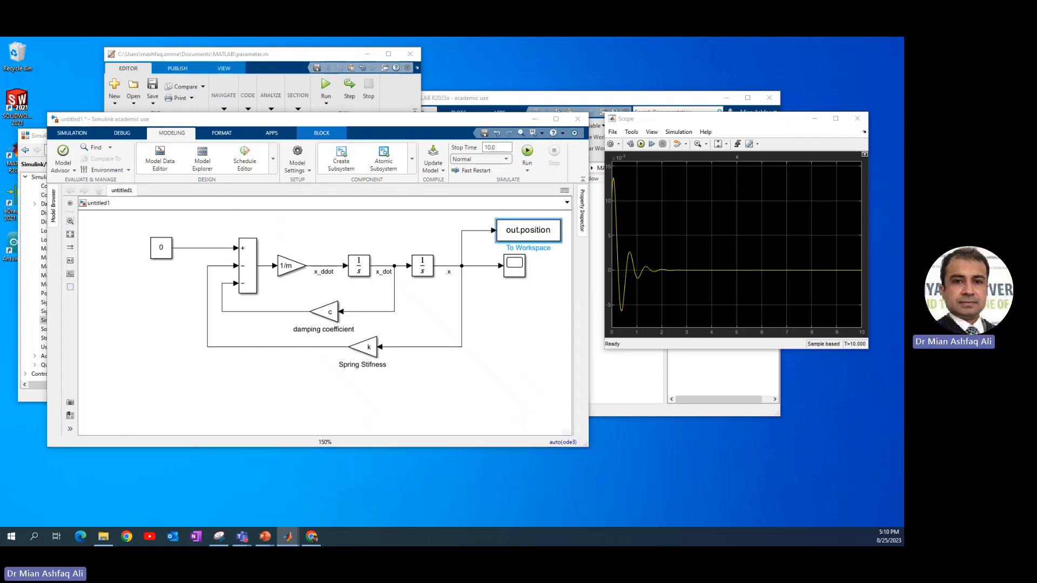
left_click_drag(374, 109, 289, 112)
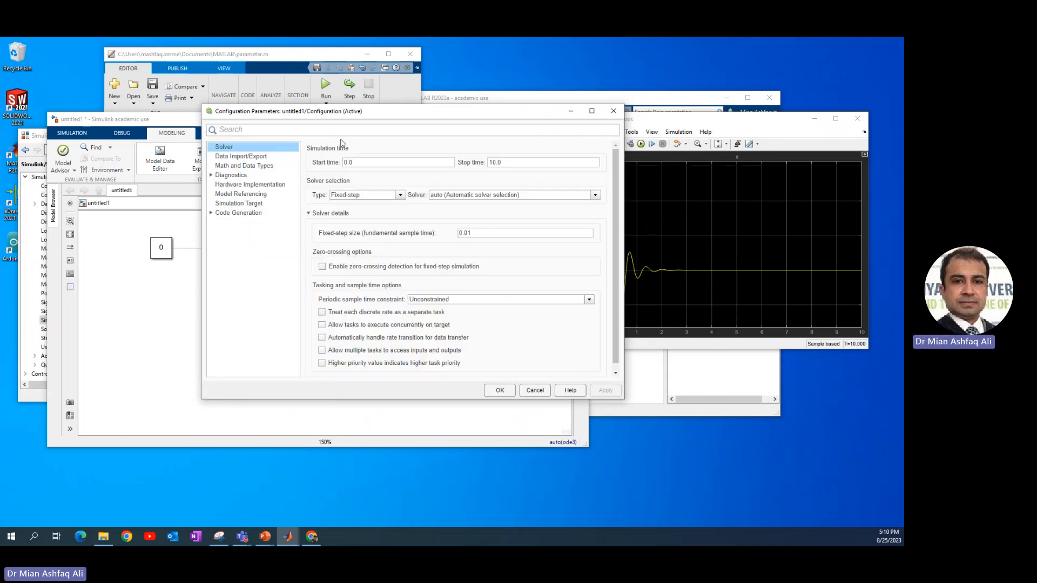
left_click(239, 159)
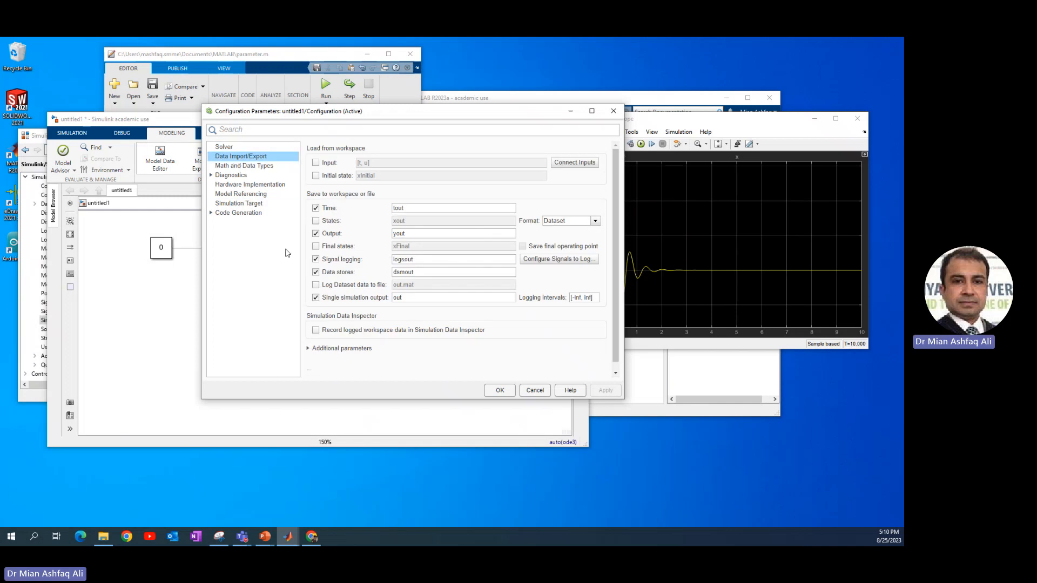
left_click(316, 298)
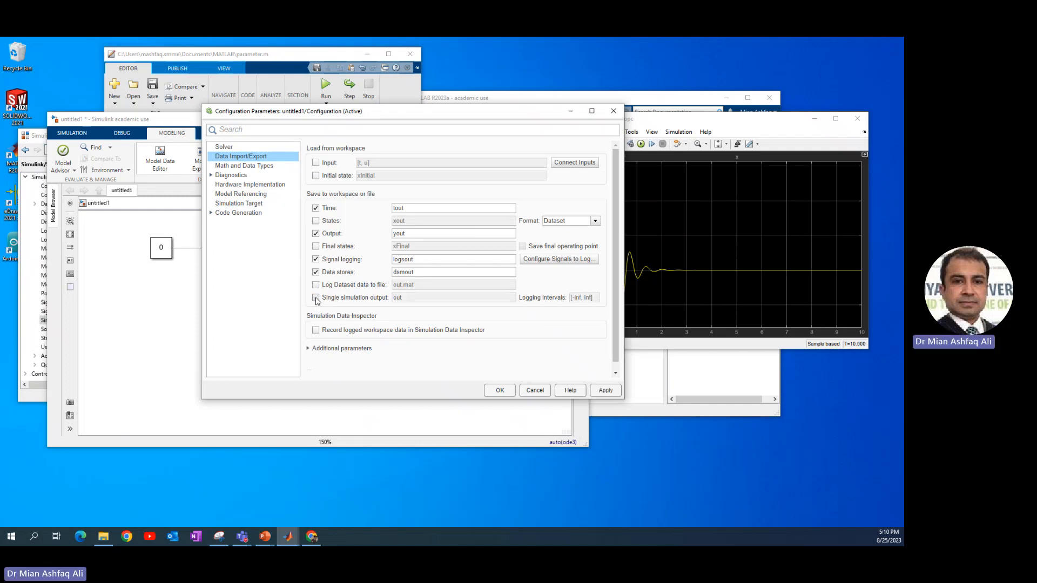
left_click(498, 390)
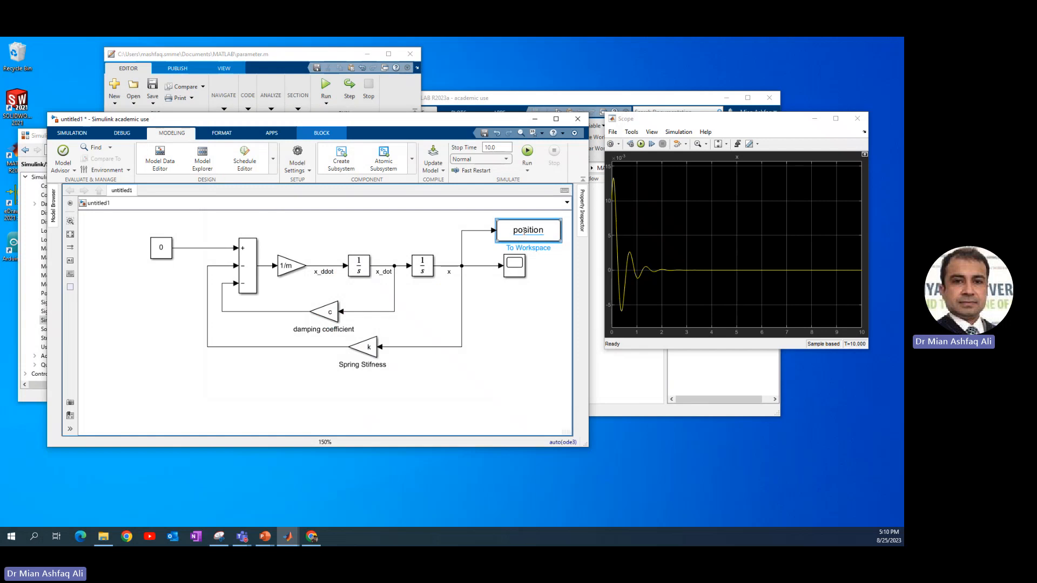
Copy the To Workspace block onto the x_dot signal and name its variable velocity
left_click_drag(516, 223, 395, 265)
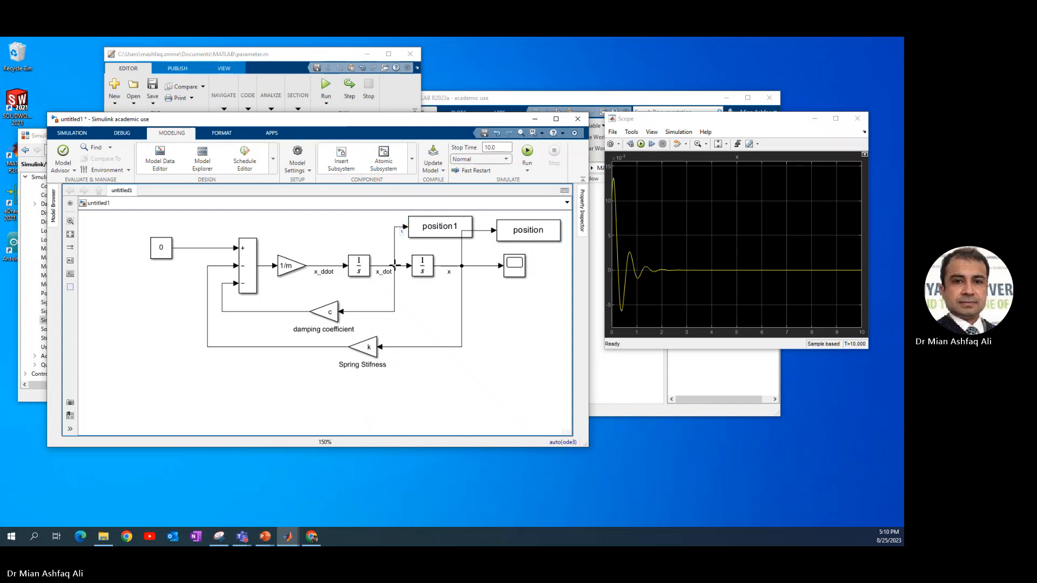
double_click(426, 227)
type("velocity")
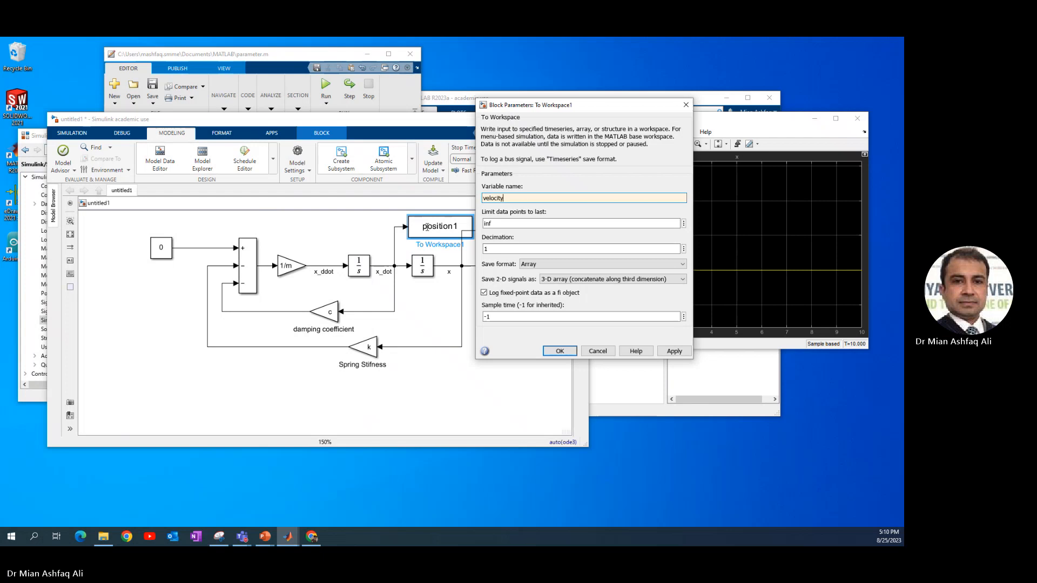
key("Return")
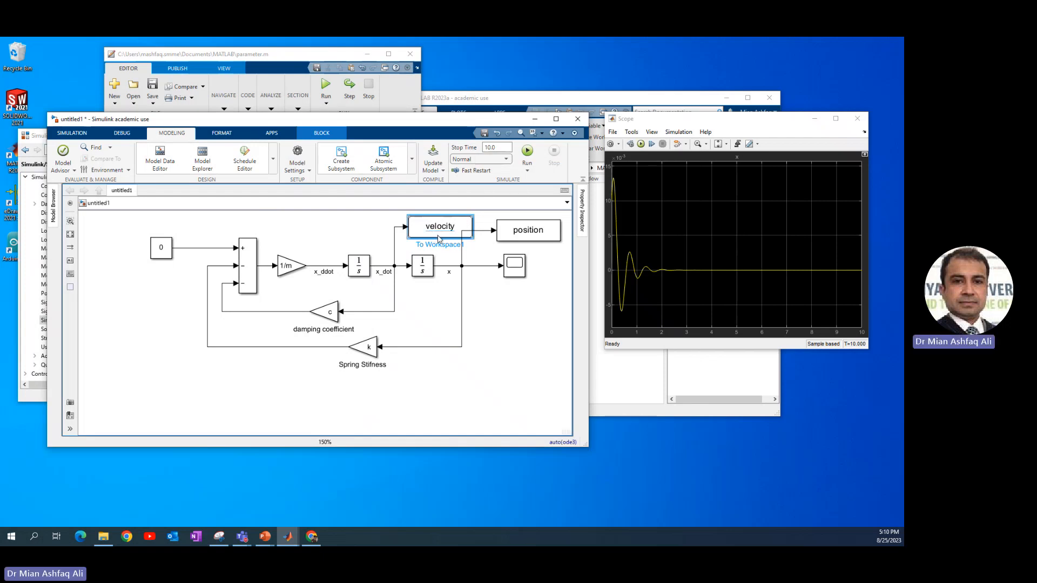
Add another To Workspace block fed by a Clock, name its variable time, and run the simulation
left_click_drag(440, 243, 514, 401)
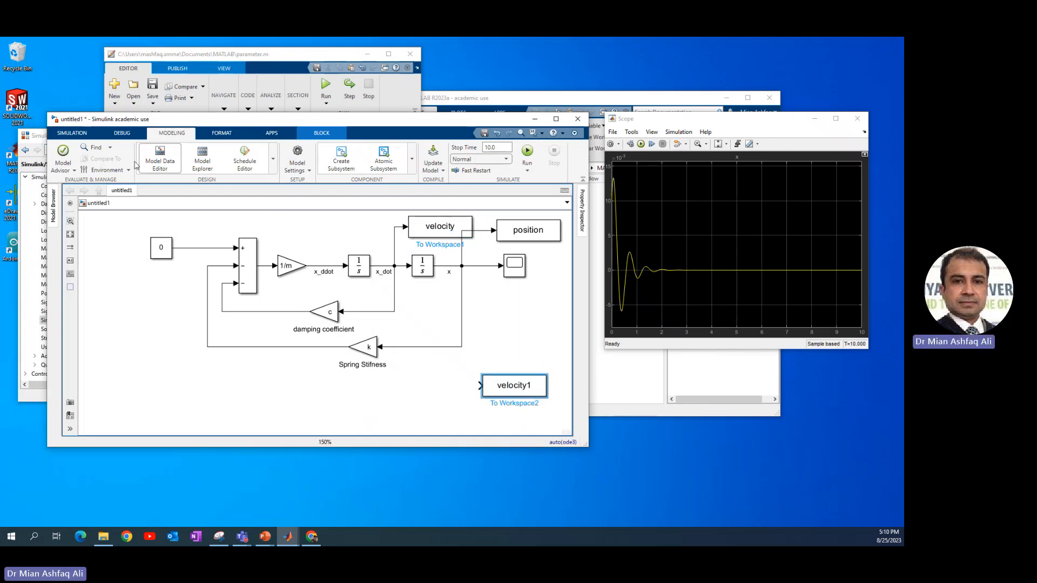
left_click_drag(128, 123, 228, 108)
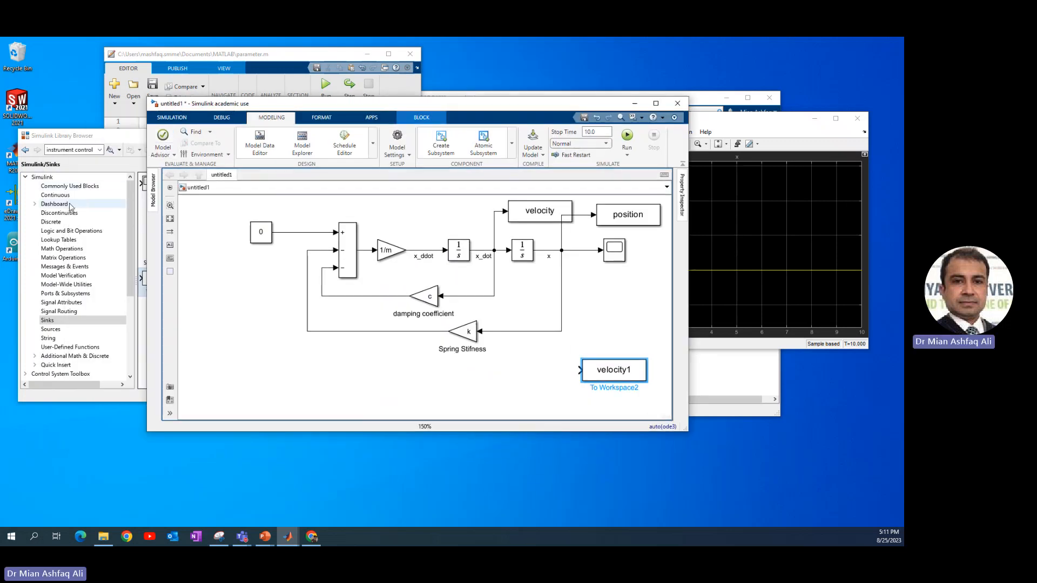
left_click(52, 321)
left_click(51, 329)
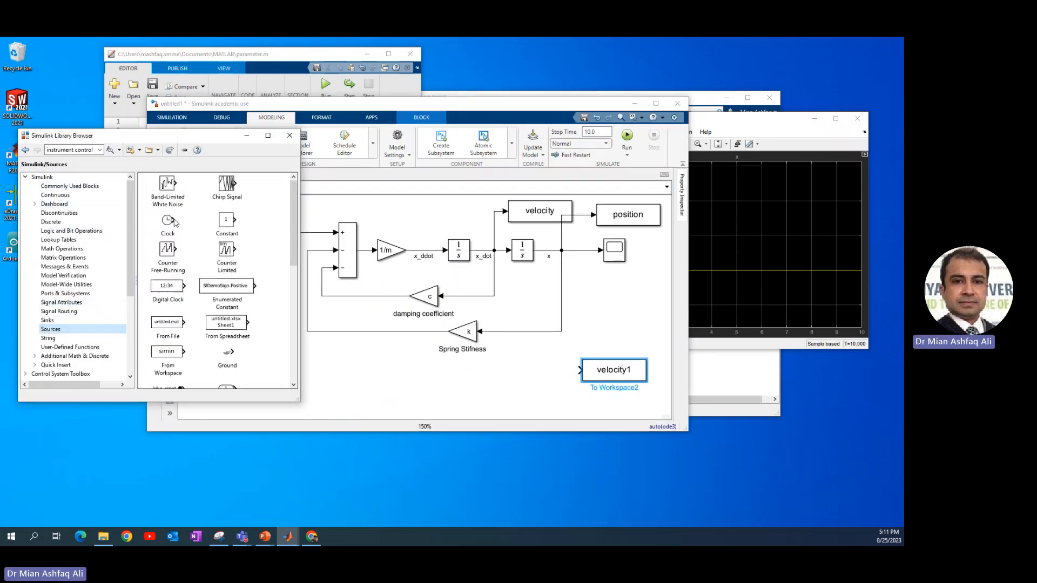
left_click_drag(168, 222, 601, 372)
double_click(601, 372)
type("time")
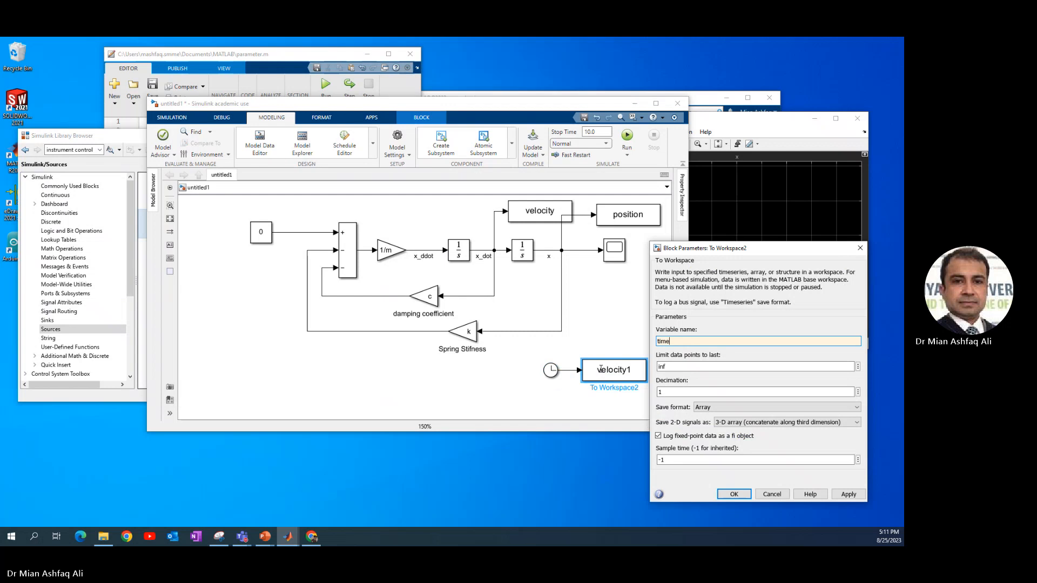
key("Return")
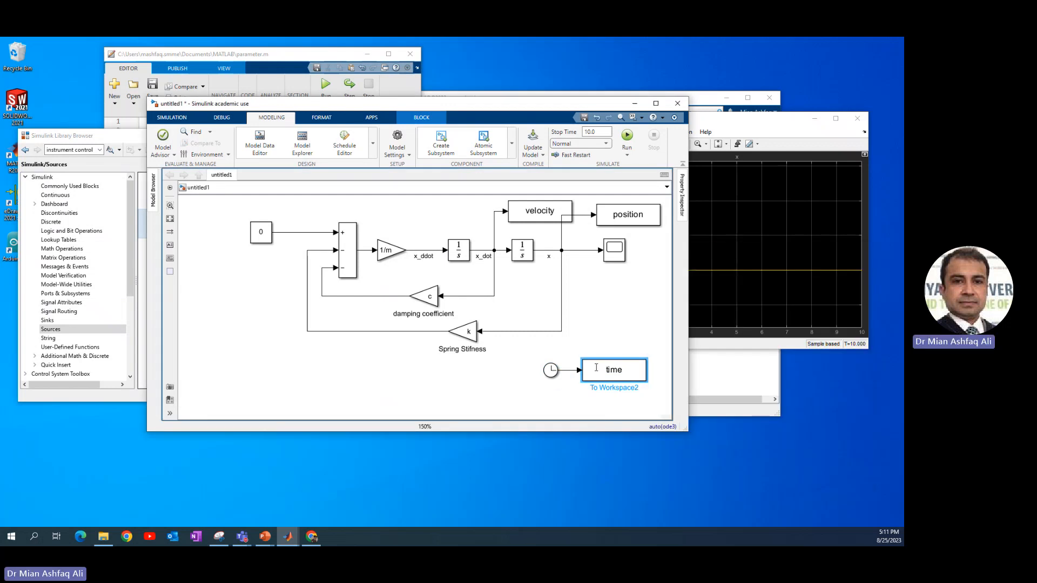
left_click(628, 136)
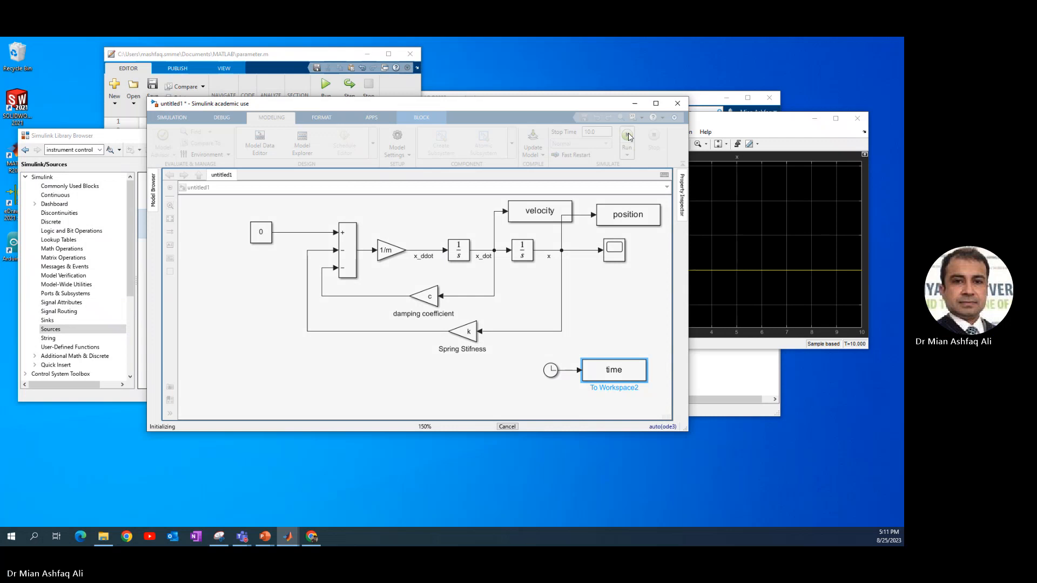
Add a %% section break after the parameters in parameter.m and save the script
left_click(126, 119)
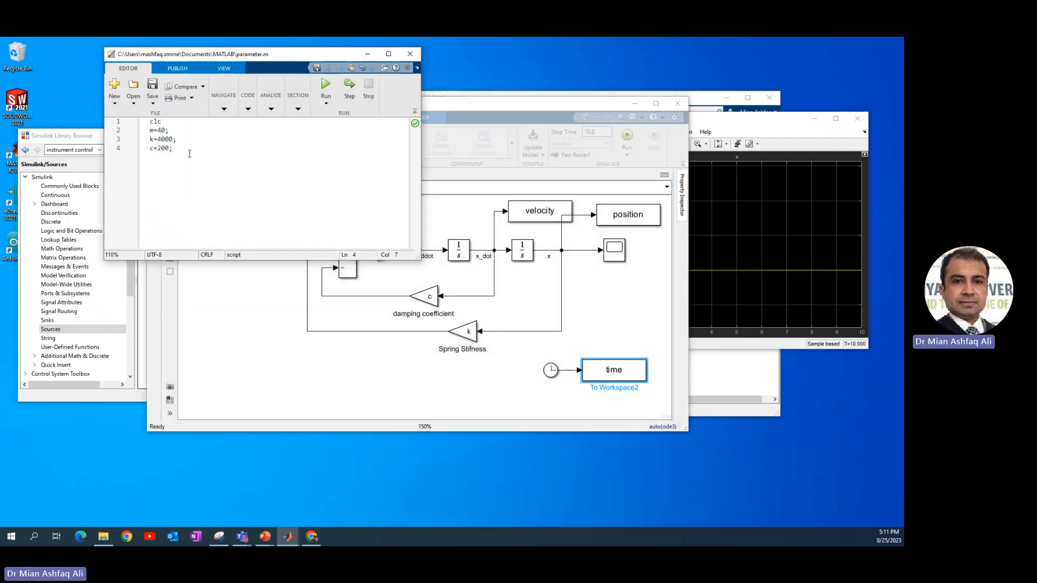
key("Return")
key("Return")
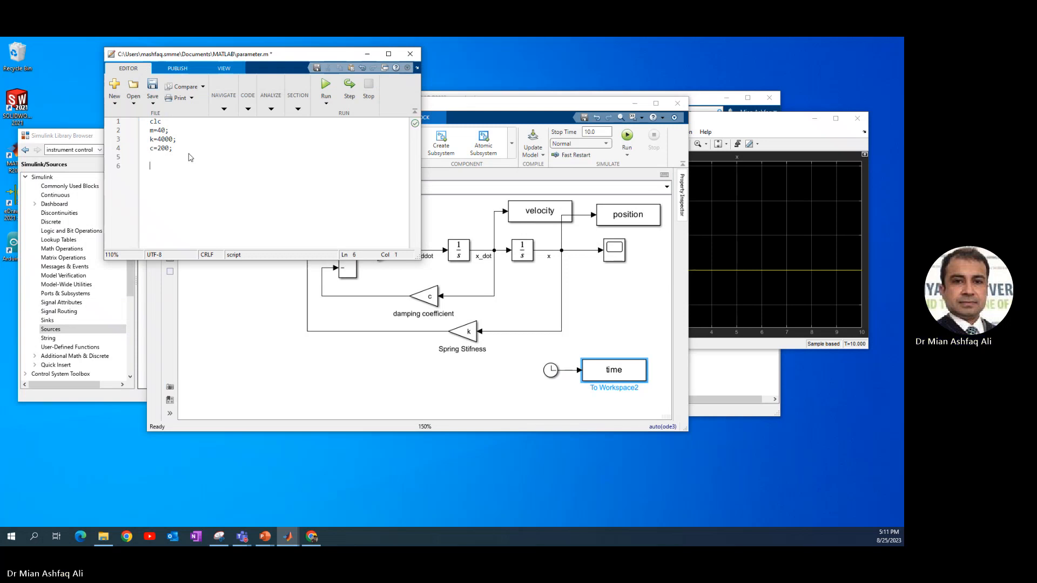
type("%%")
key("Return")
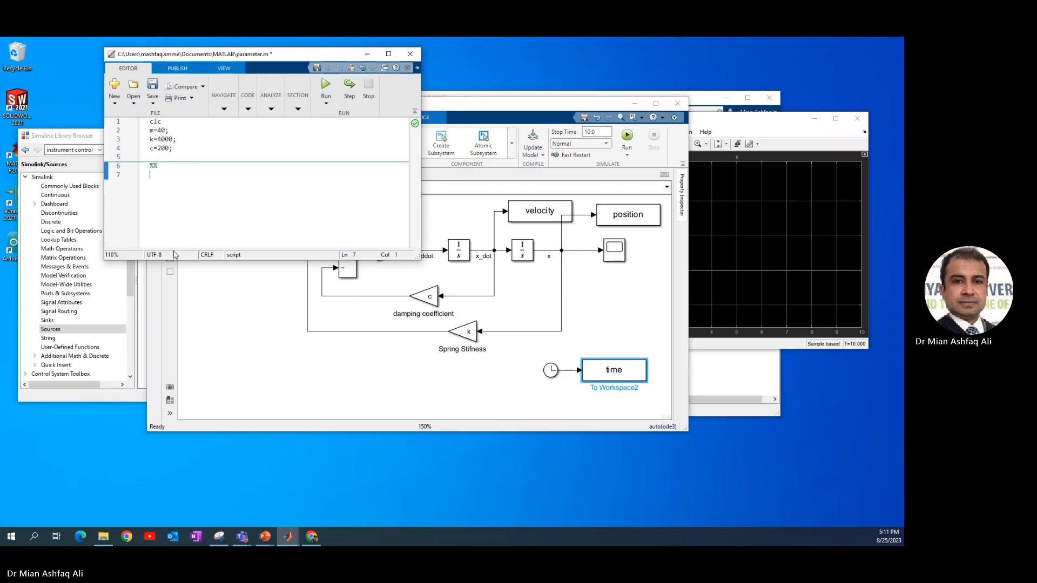
key("ctrl+s")
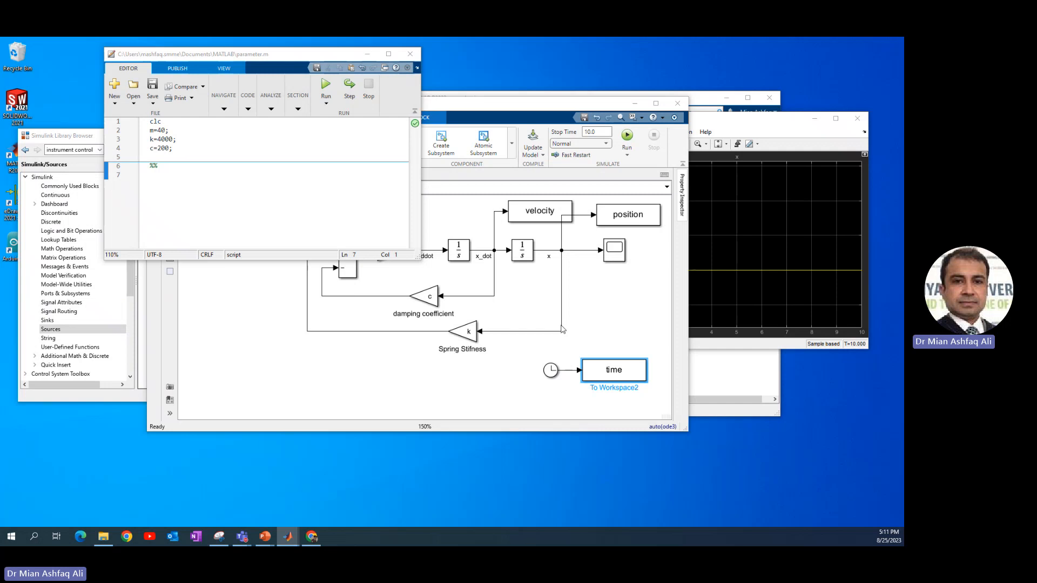
Paste code plotting position and velocity against time in figures 1 and 2 with blue lines, grid on and hold on
left_click(162, 212)
type("figure(1) plot(time,position,'b','LineWidth',1) grid on hold on figure(2) plot(time,velocity,'b','LineWidth',1) grid on hold on")
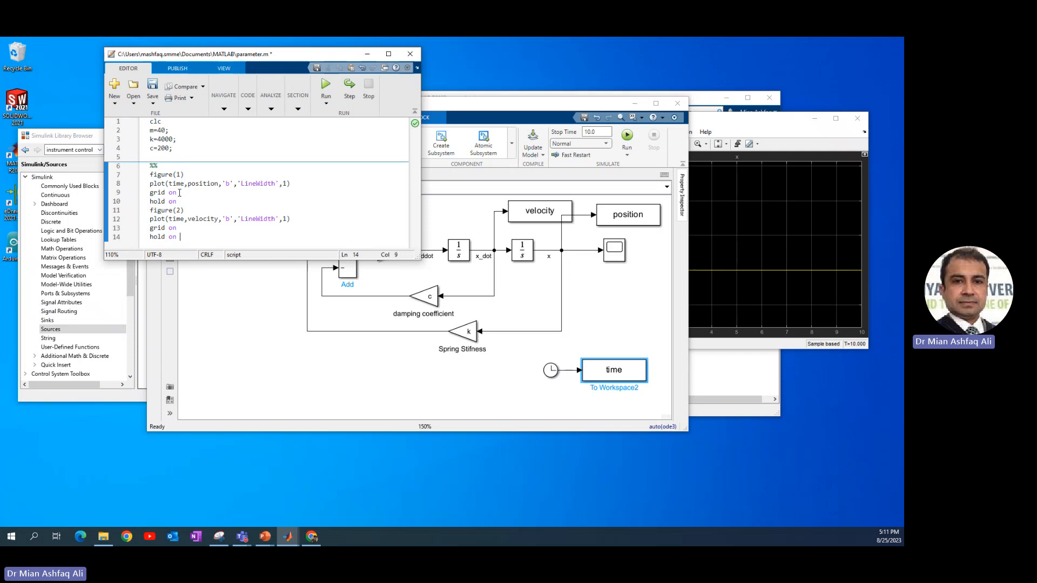
left_click_drag(169, 184, 218, 182)
left_click_drag(169, 219, 218, 219)
left_click(345, 190)
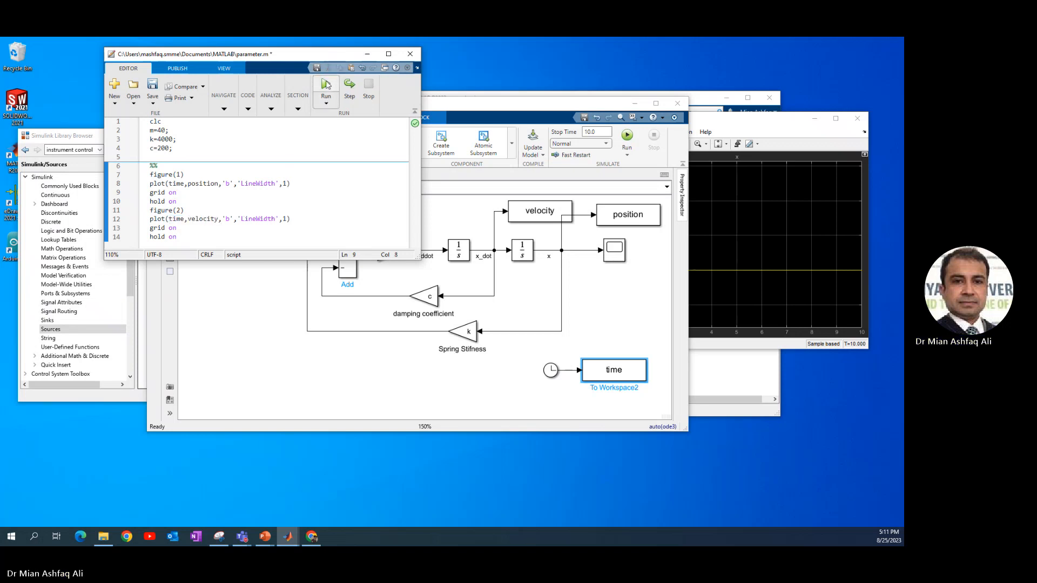
Enlarge the editor and run the script to plot position and velocity
left_click_drag(420, 259, 534, 316)
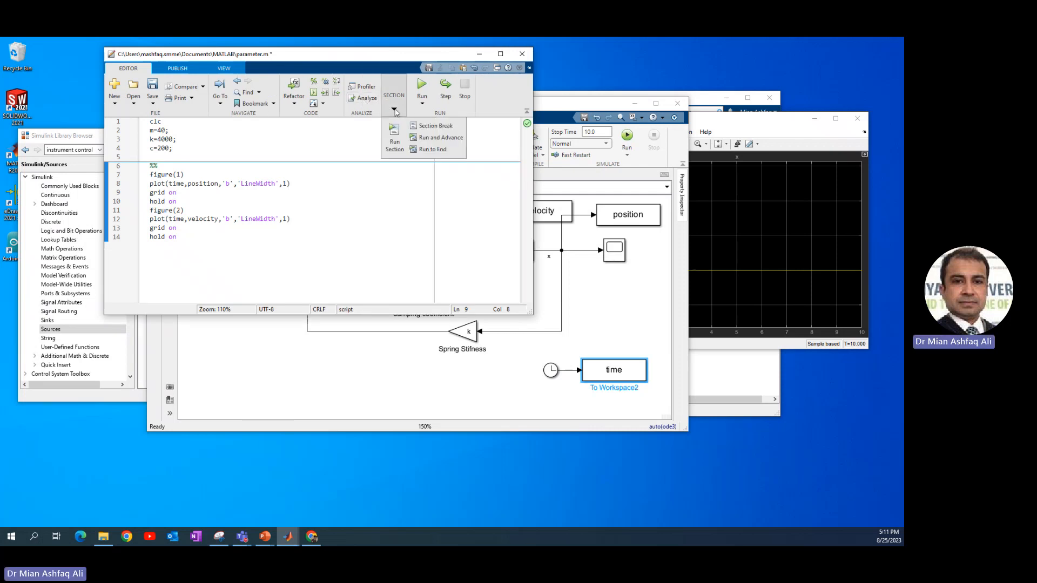
key("F5")
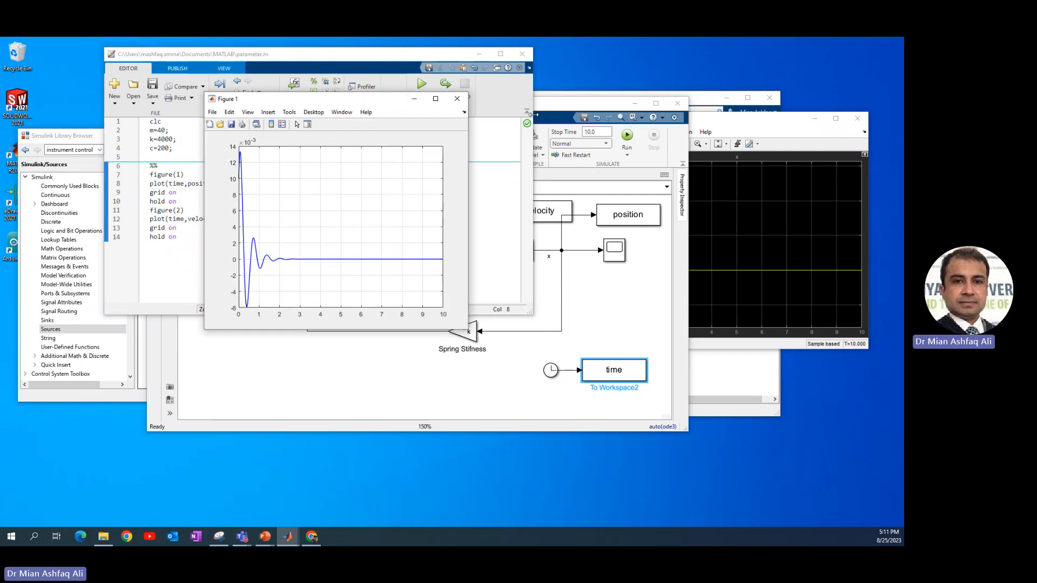
left_click_drag(261, 102, 529, 106)
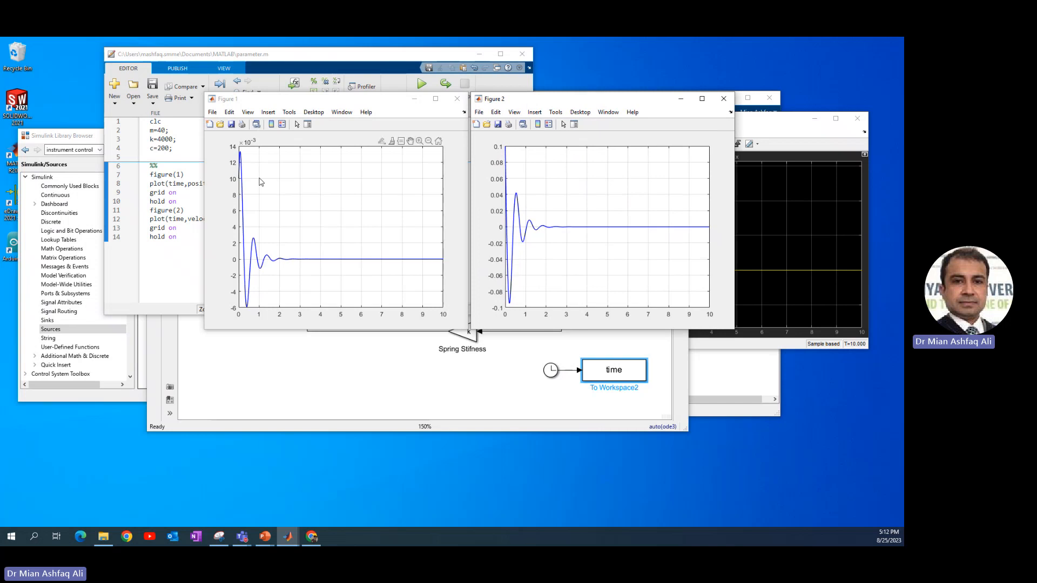
Paste comments on critical damping (Cc=800), underdamped and overdamped cases above the section break, separated by a blank line
left_click(167, 140)
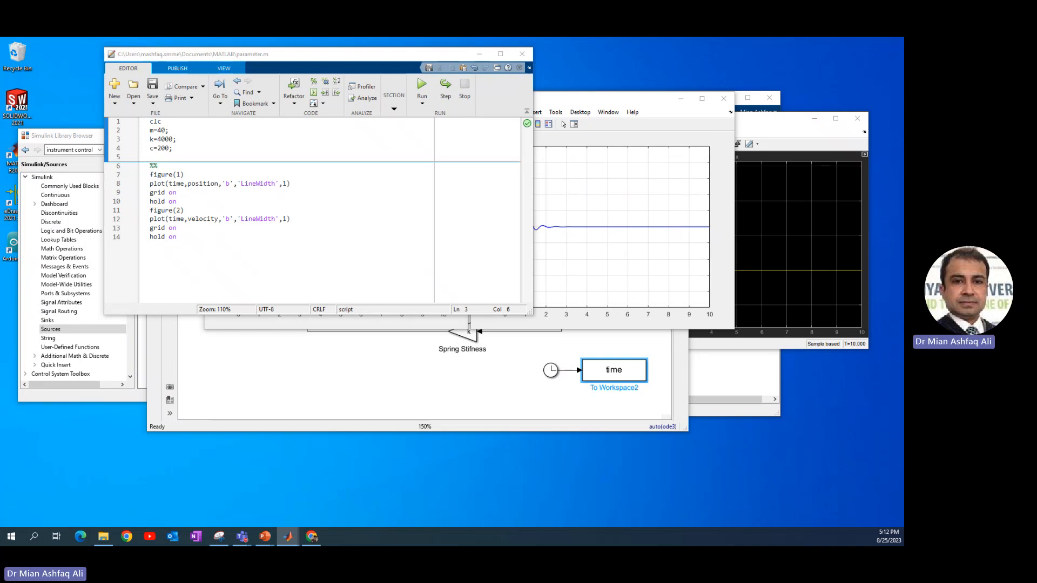
left_click(185, 159)
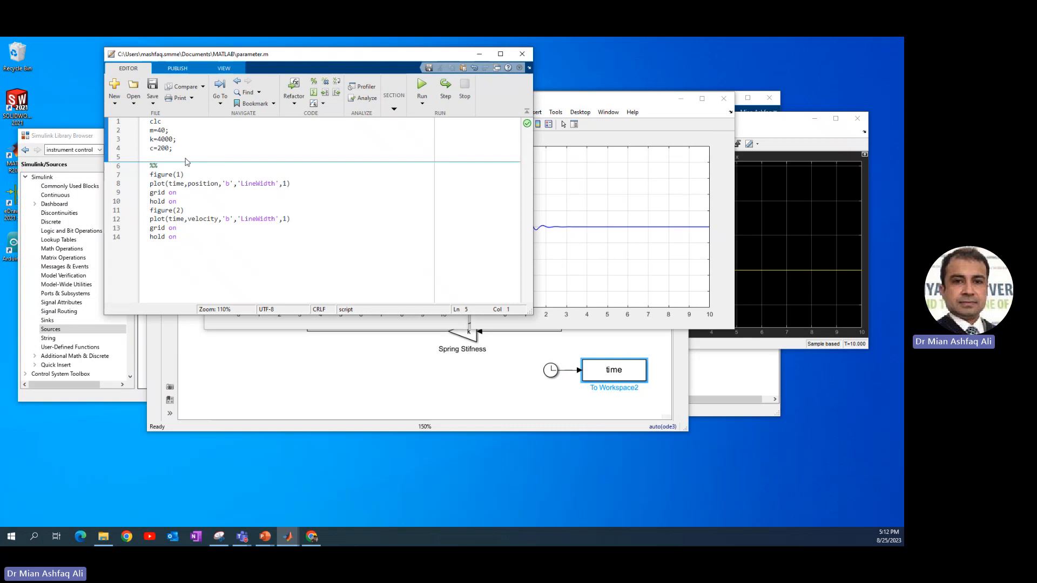
type("% Cc=800 for critical damping  [Cc=2.m.wn] % C<Cc : Underdamped System % C>Cc : Overdamped System")
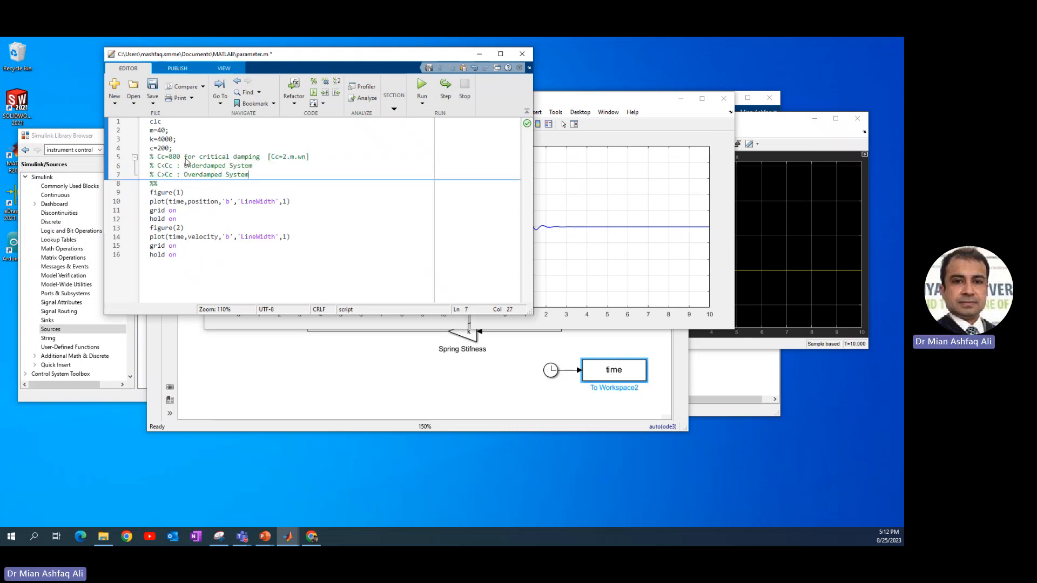
left_click(187, 152)
key("Return")
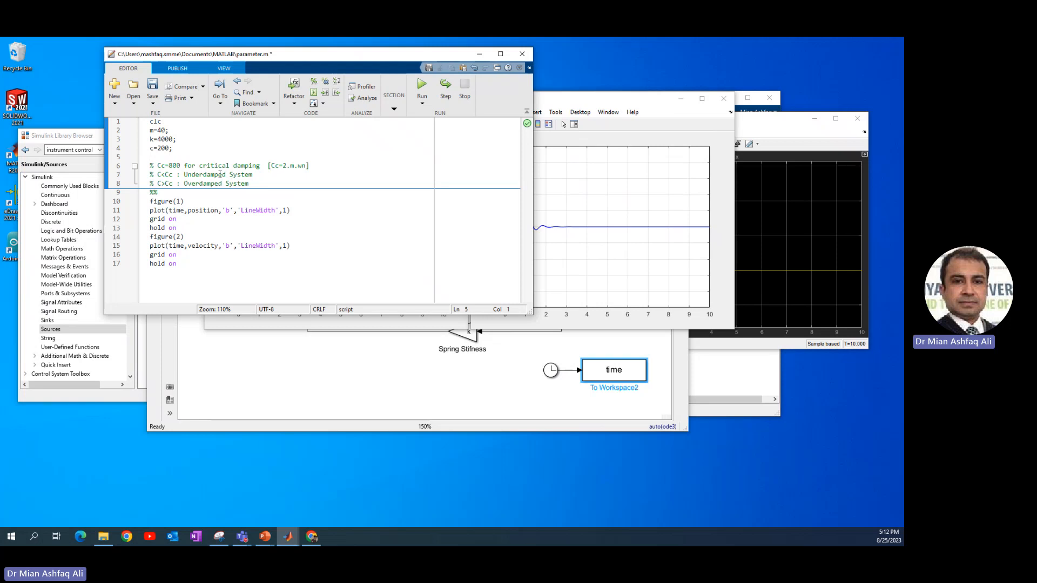
Set the x_dot integrator's initial condition to 0 and review the position integrator's parameters
left_click(430, 368)
left_click(468, 256)
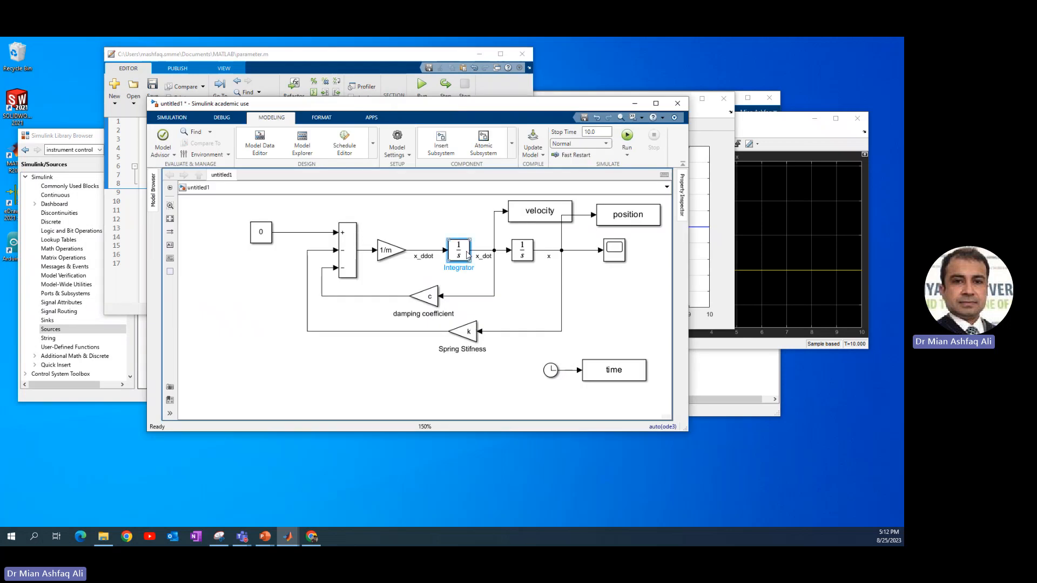
double_click(468, 255)
double_click(492, 221)
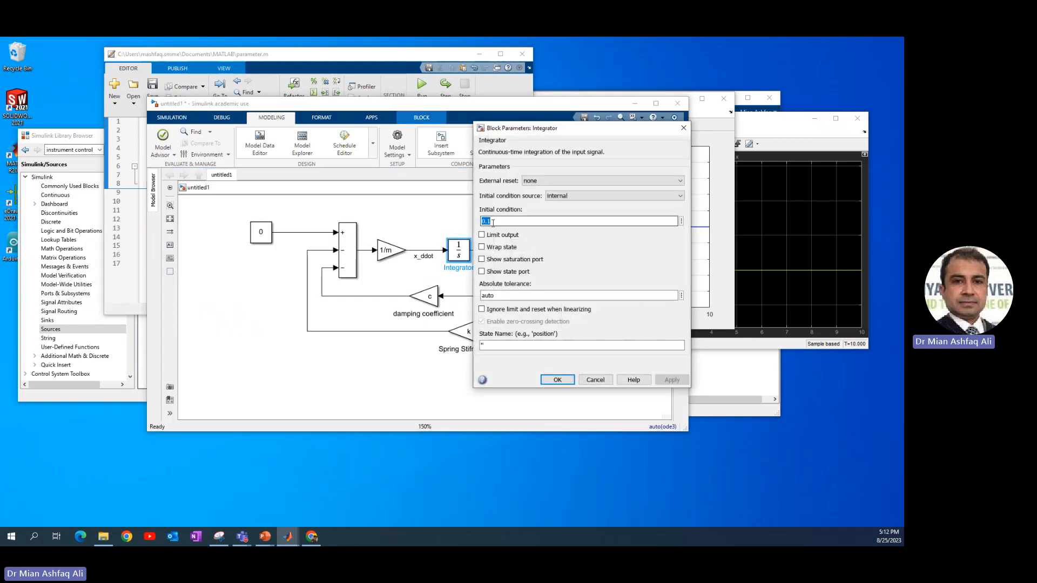
type("0")
key("Return")
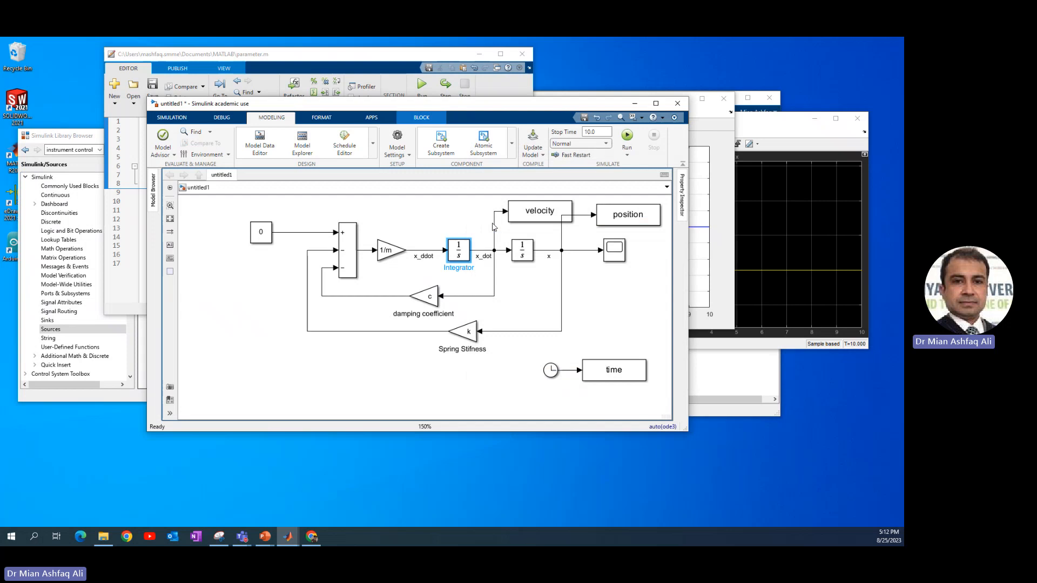
double_click(518, 251)
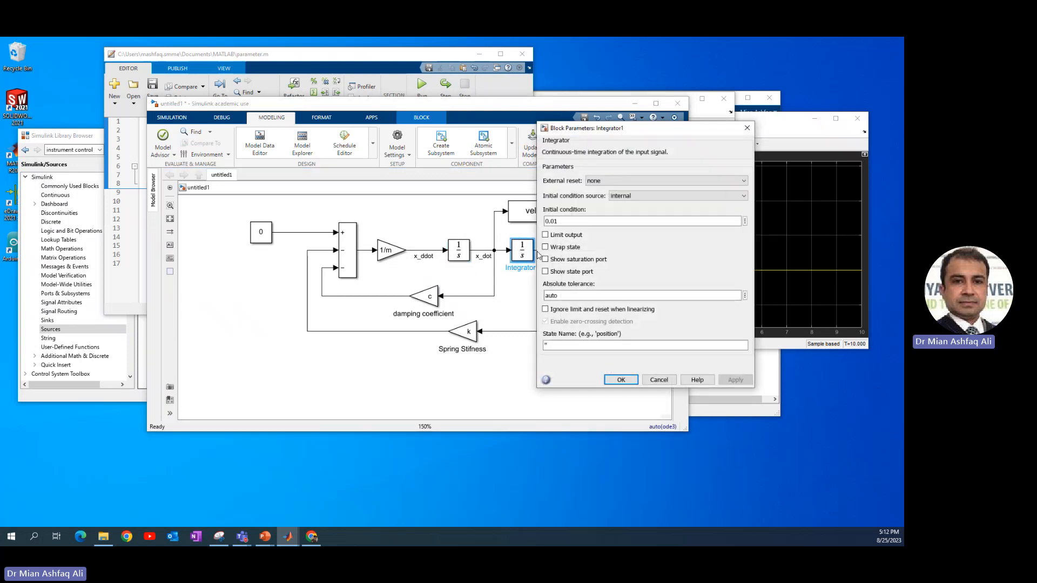
key("Return")
Change the damping coefficient c to 600 in the script and run it
left_click(242, 49)
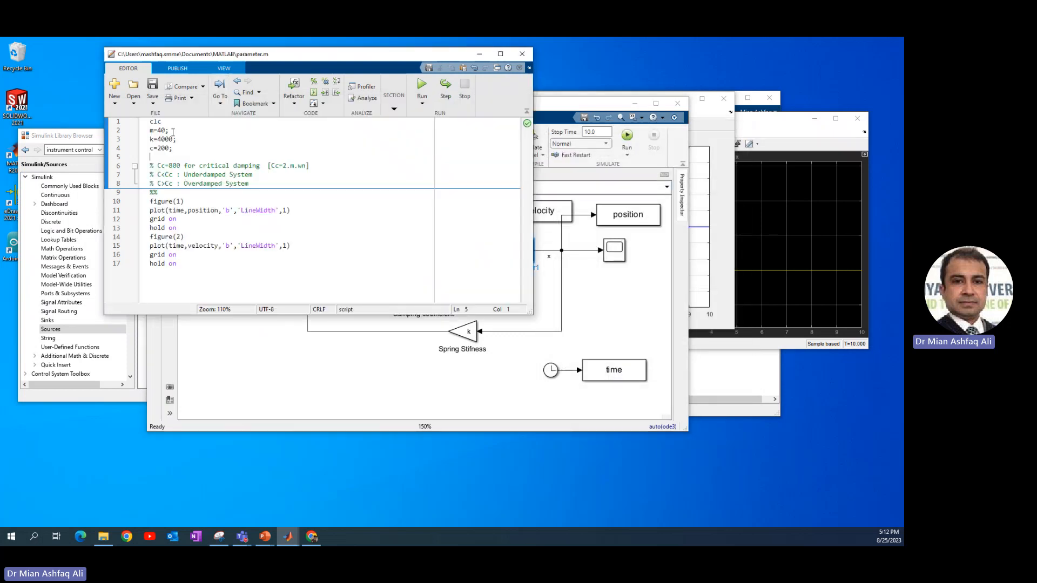
left_click_drag(169, 149, 158, 149)
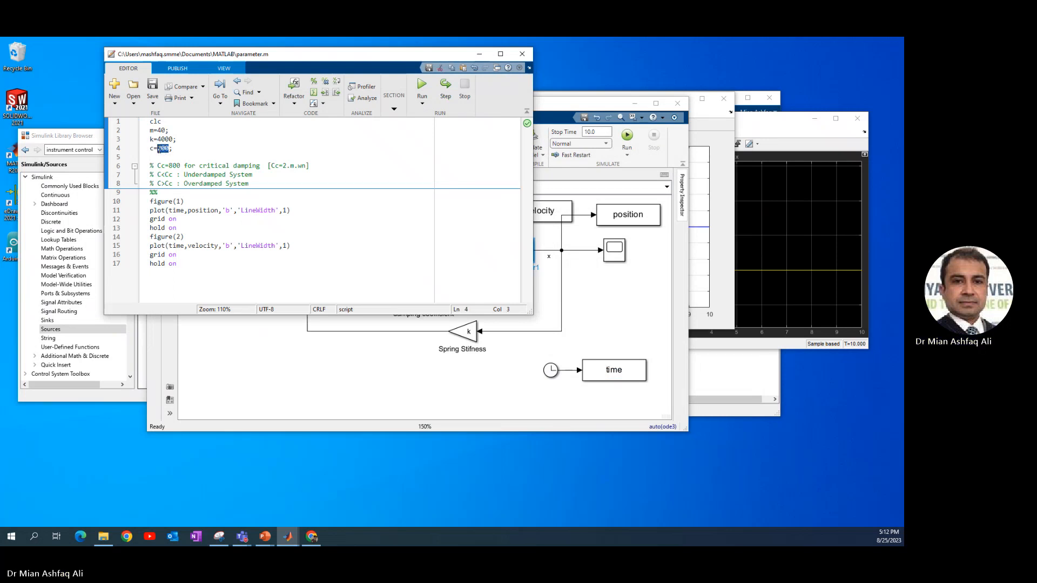
type("600")
left_click(422, 85)
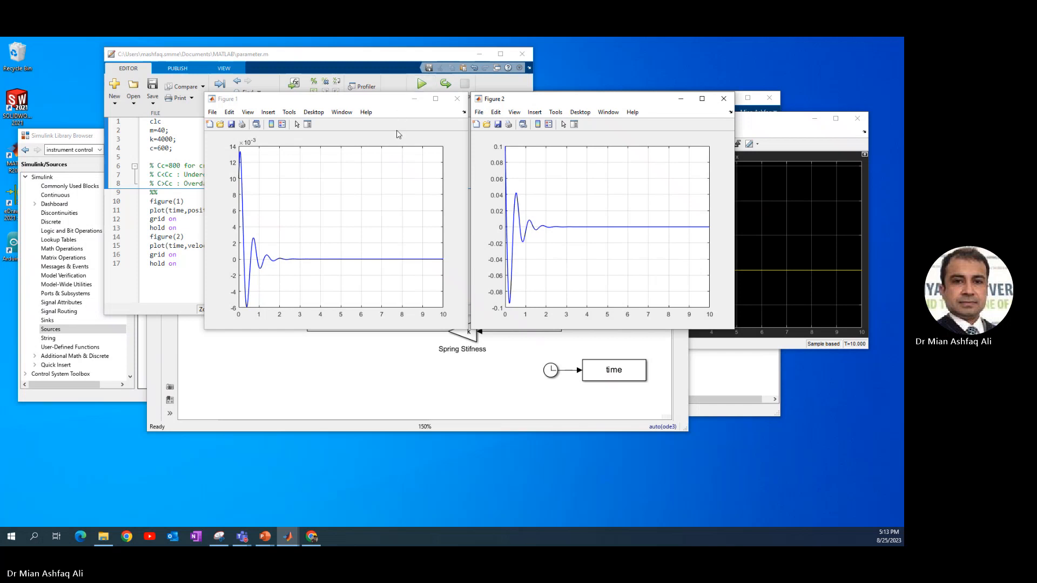
Arrange the Figure 1 and Figure 2 windows side by side to compare the plots
left_click(723, 98)
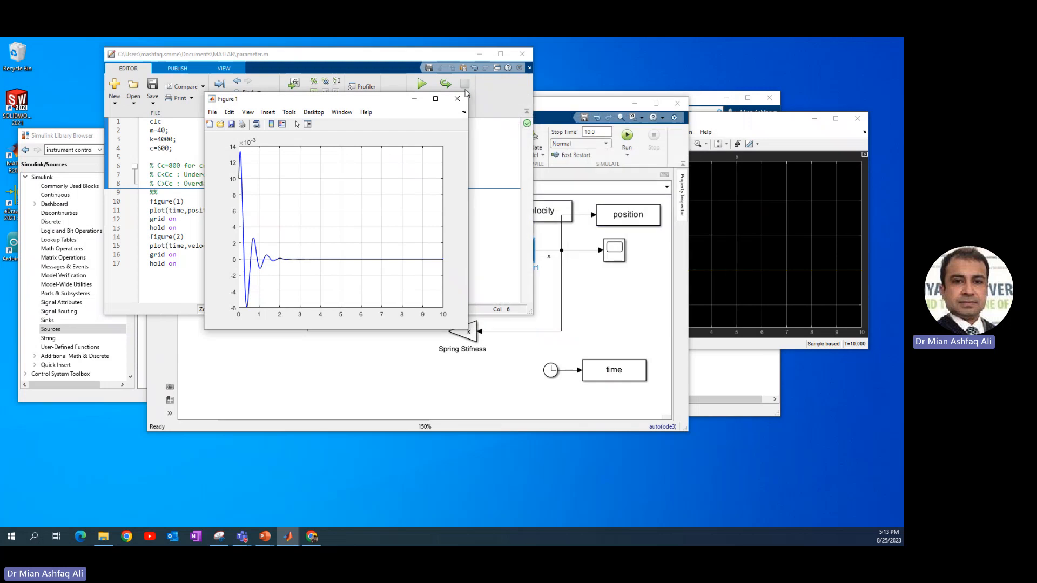
left_click(457, 98)
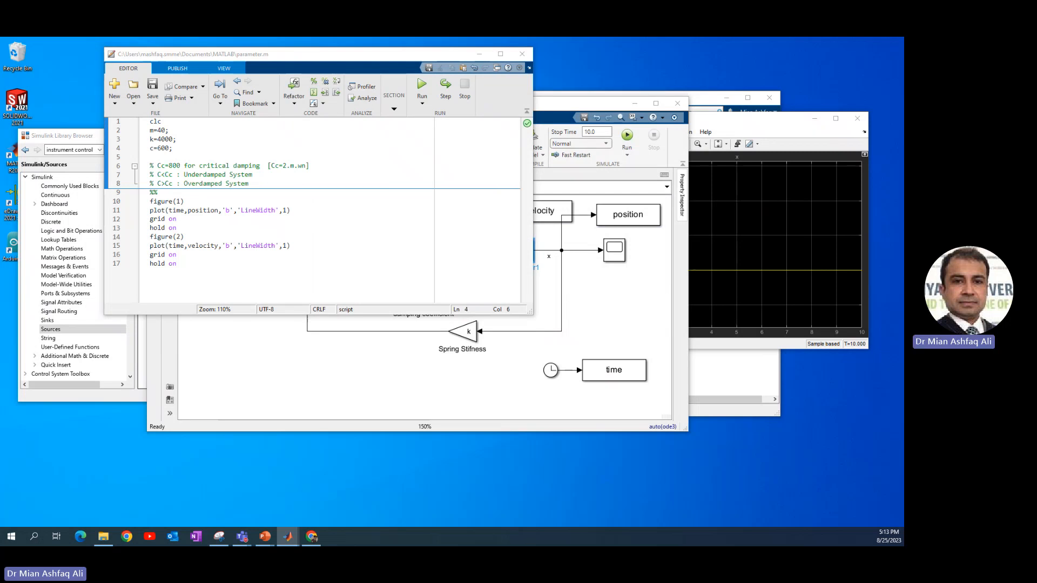
left_click_drag(903, 106, 652, 88)
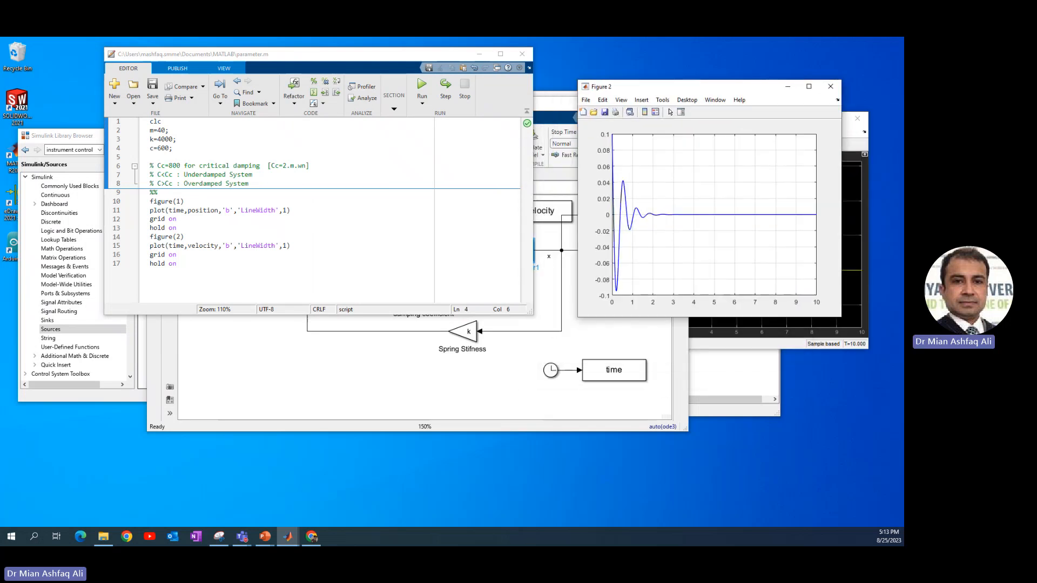
left_click_drag(903, 108, 347, 90)
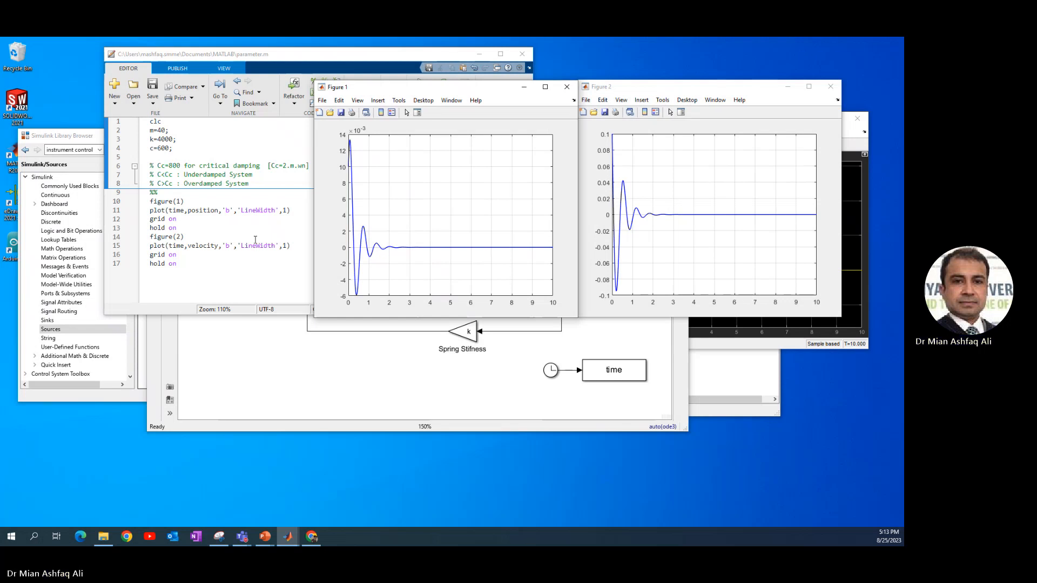
Change the damping coefficient c to 900 and run the plotting section
left_click(170, 158)
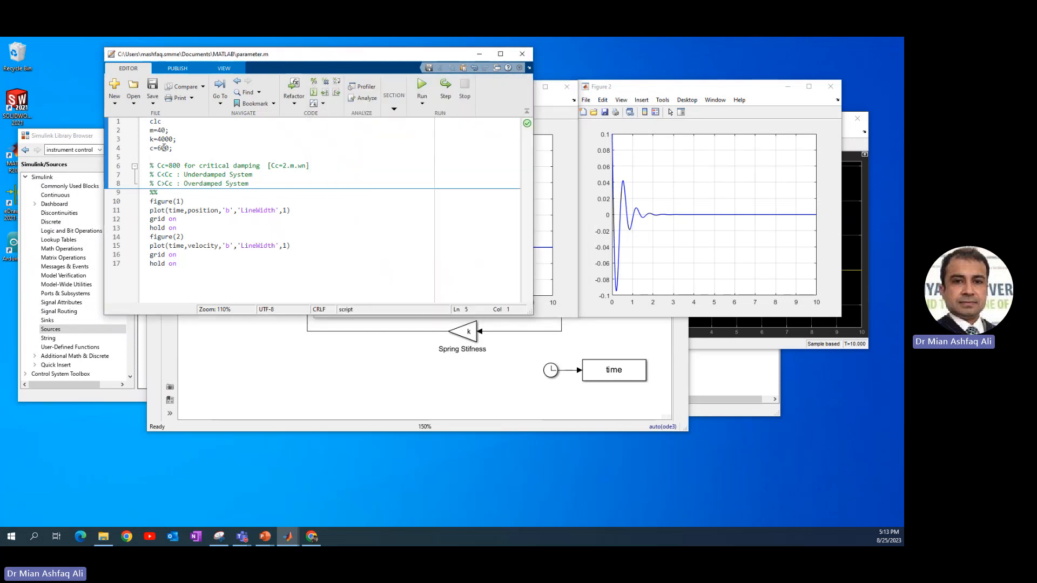
left_click(160, 148)
key("shift+Left")
type("9")
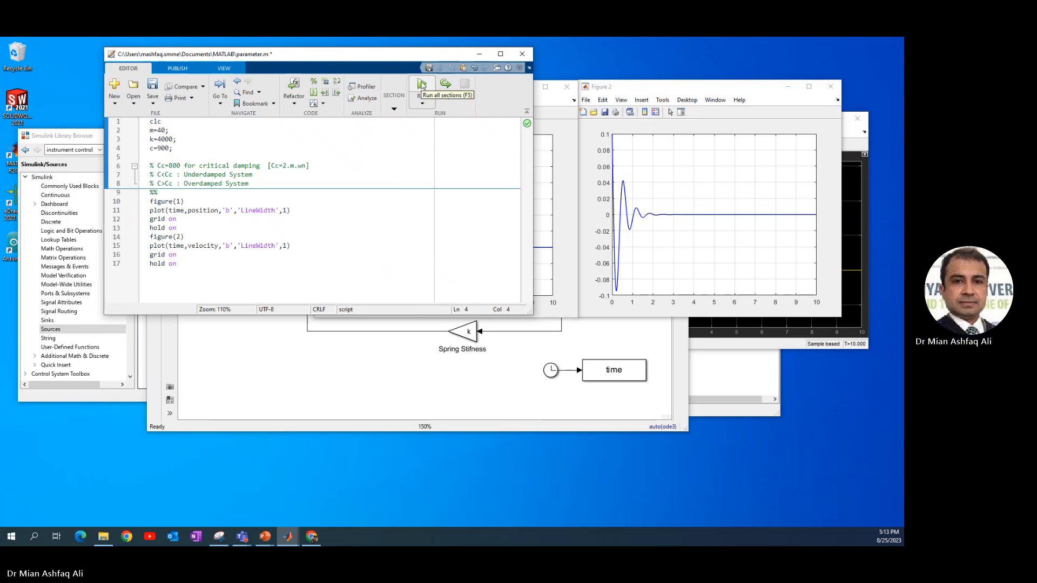
left_click(397, 106)
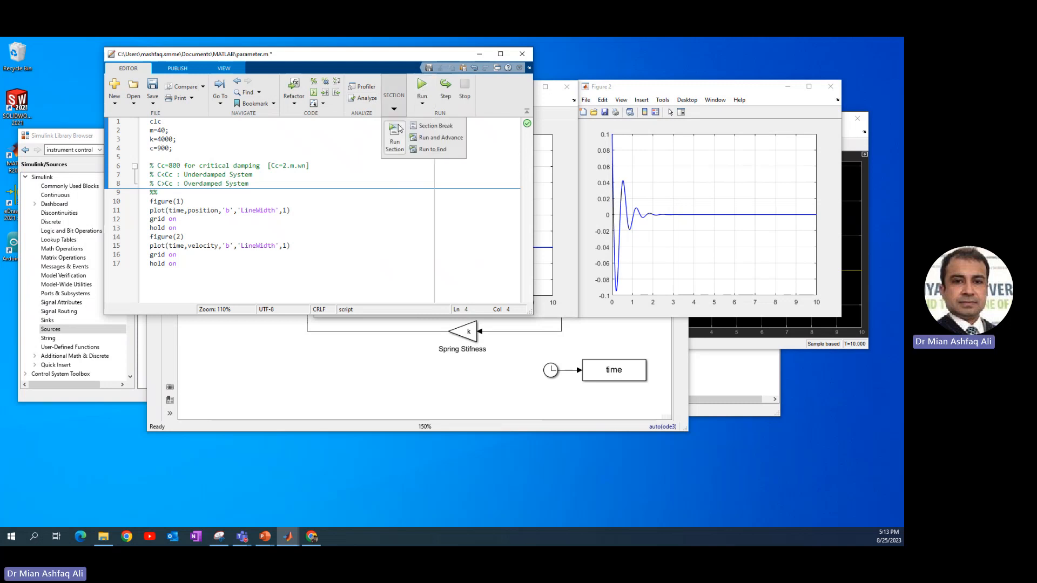
left_click(395, 138)
Change the line colour of both plots to red 'r' and run the plotting section again
left_click(177, 219)
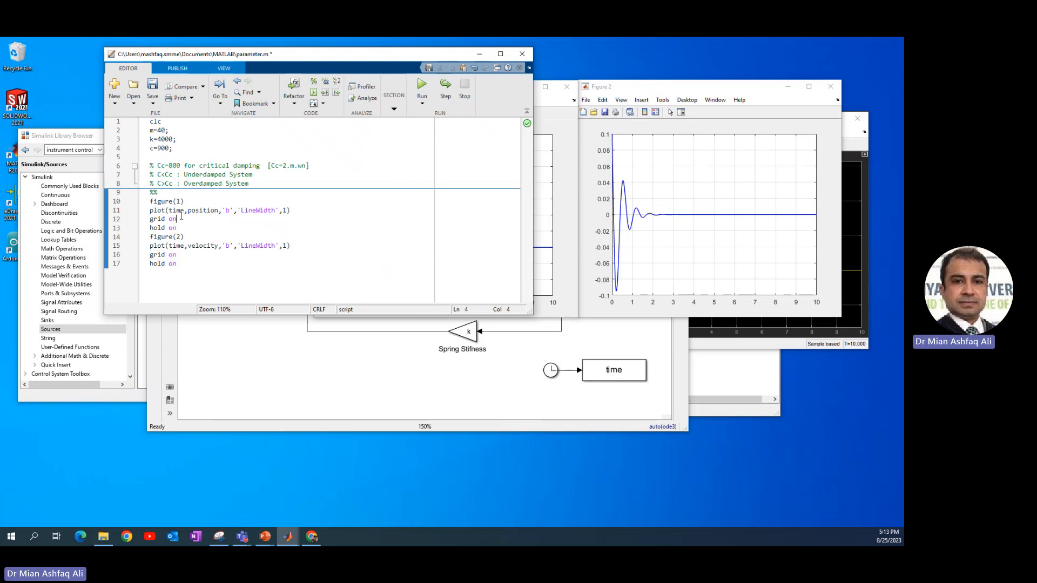
double_click(228, 211)
type("r")
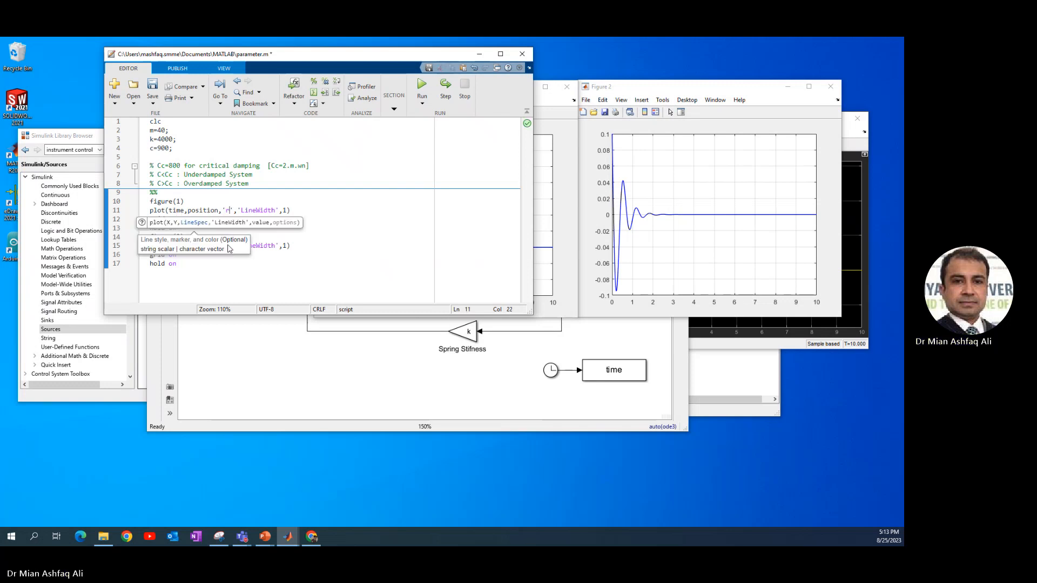
double_click(227, 245)
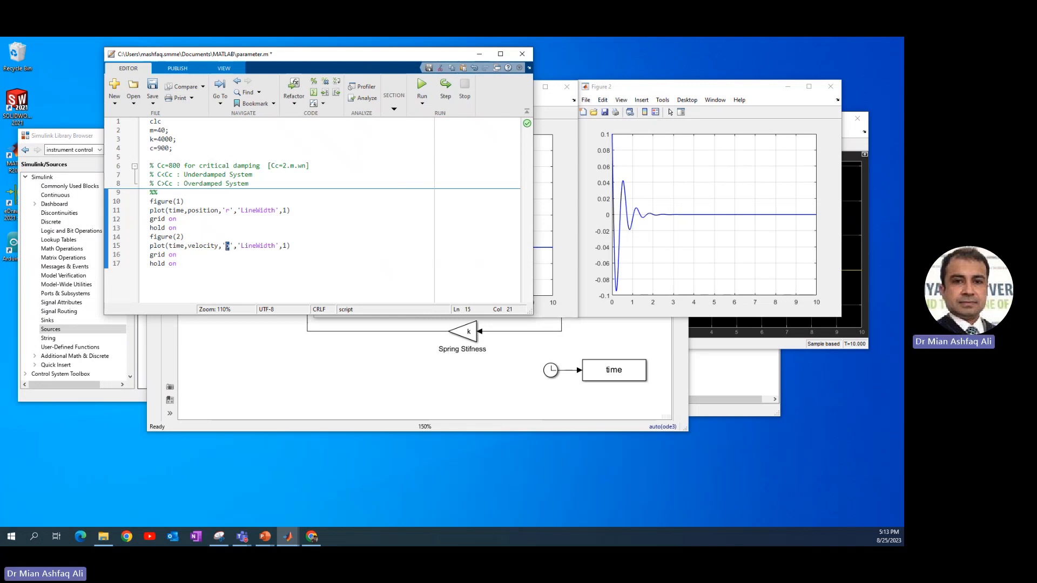
type("r")
left_click(393, 108)
left_click(396, 139)
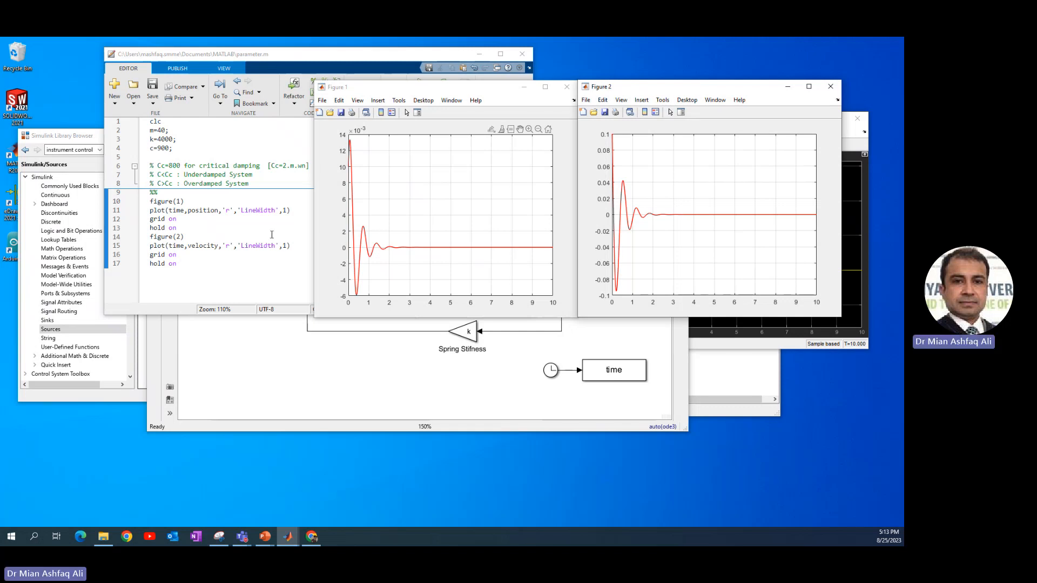
Run the Simulink simulation with the updated parameters
left_click(262, 155)
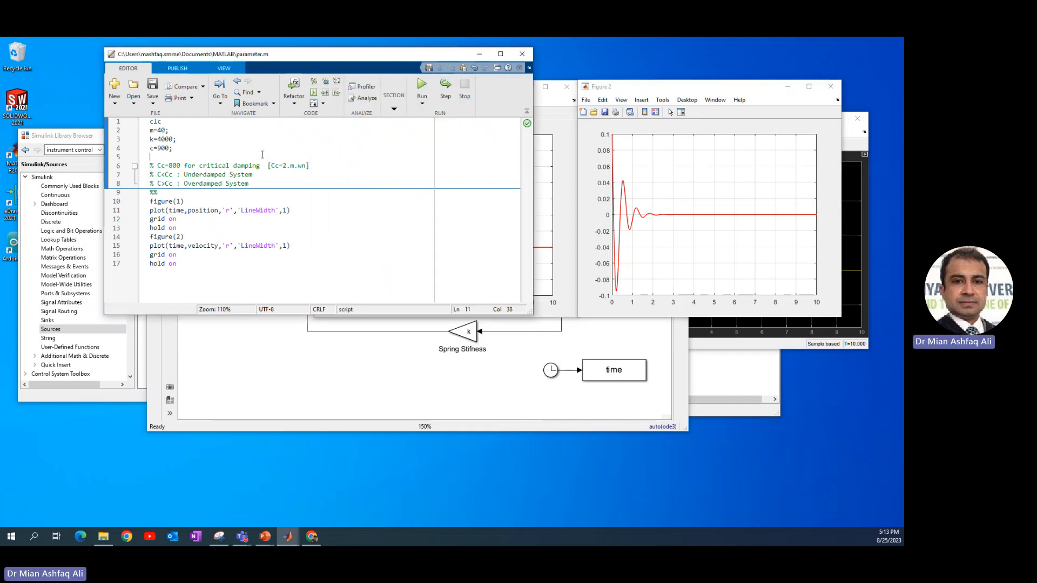
left_click(428, 364)
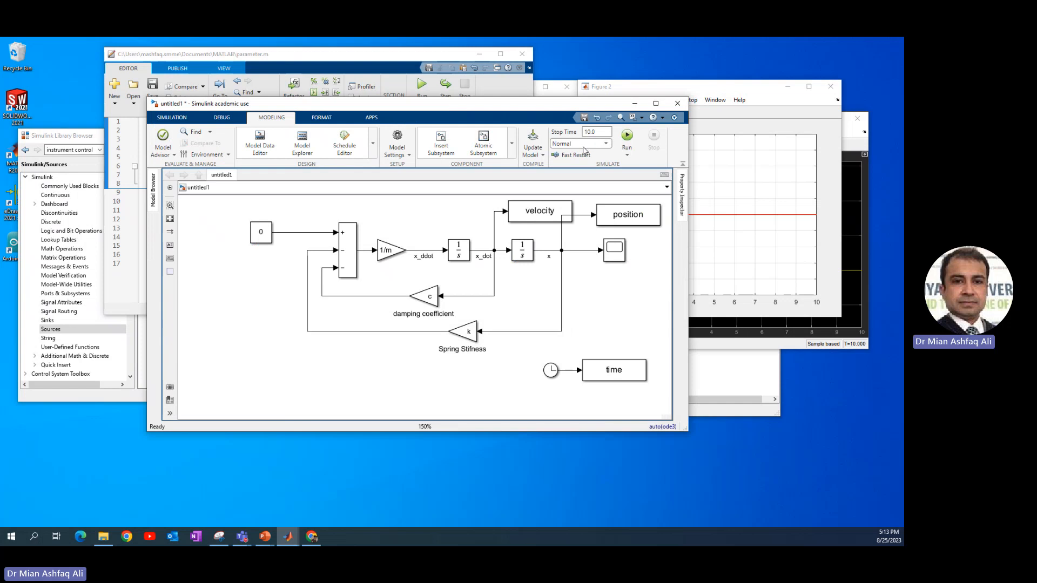
left_click(627, 136)
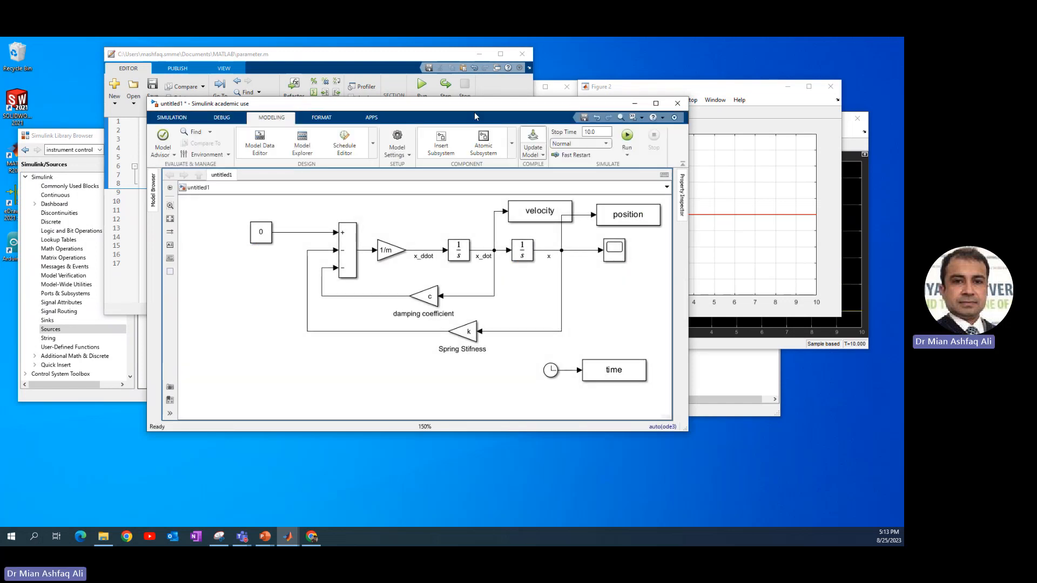
Change the line colour of both position and velocity plots to green 'g' and run the plotting section
left_click(369, 69)
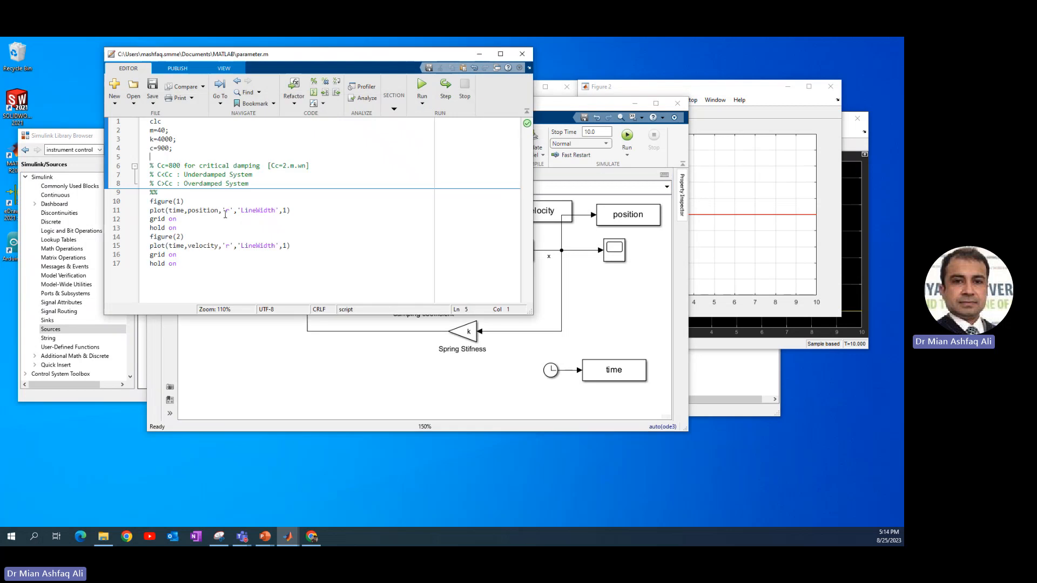
double_click(227, 211)
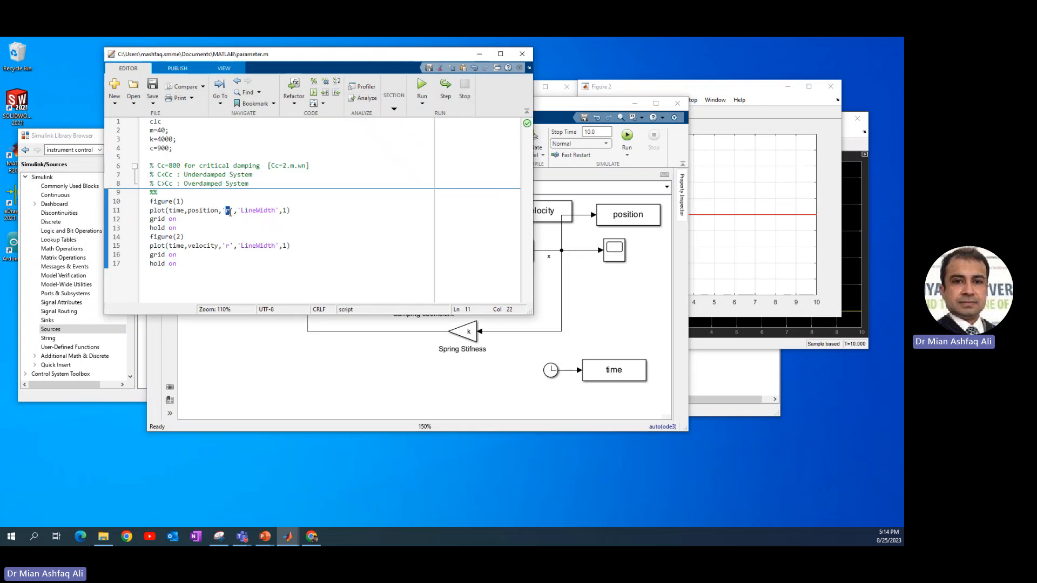
type("g")
key("ctrl+End")
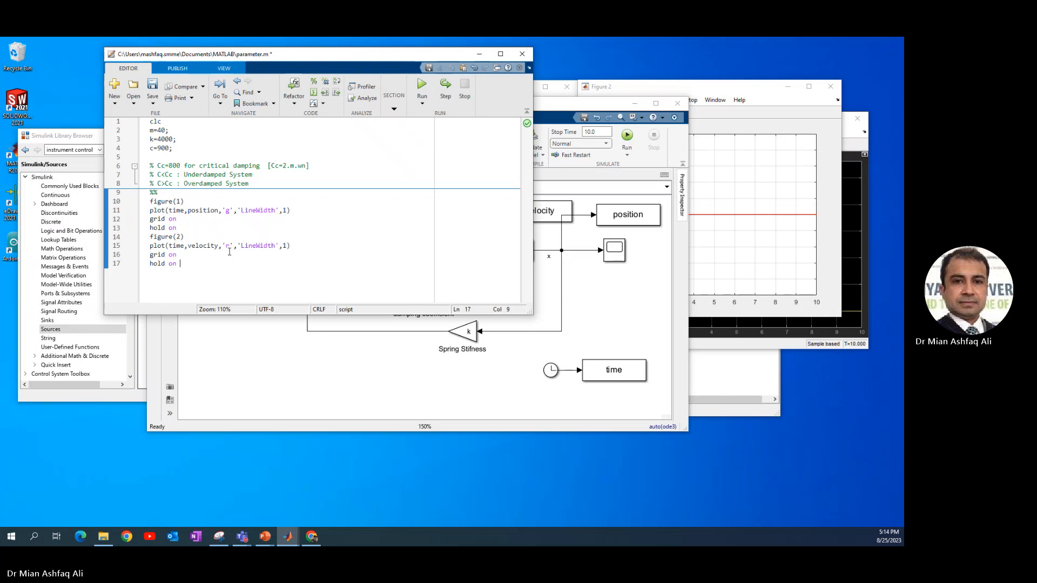
double_click(227, 246)
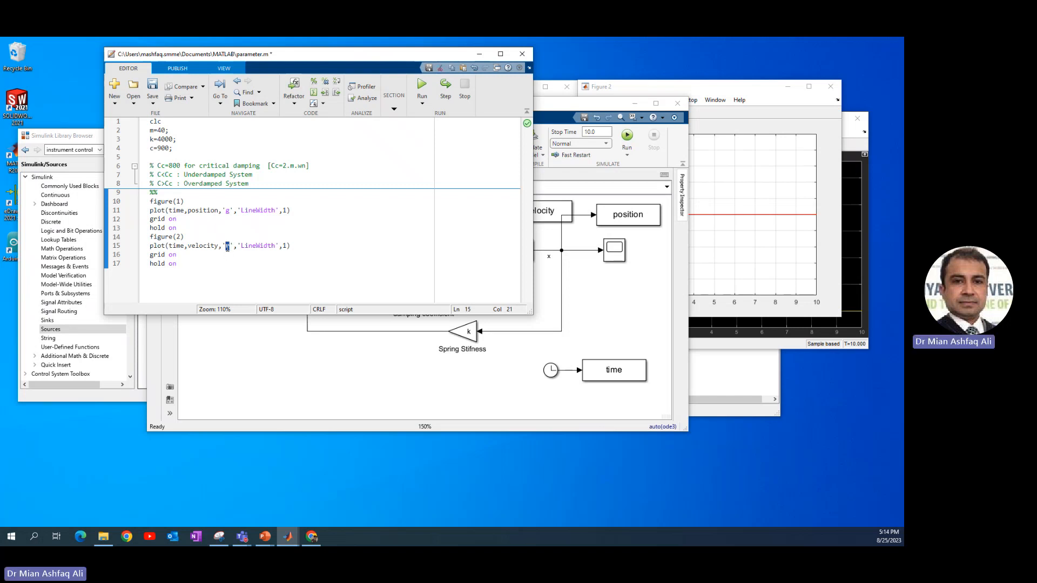
type("g")
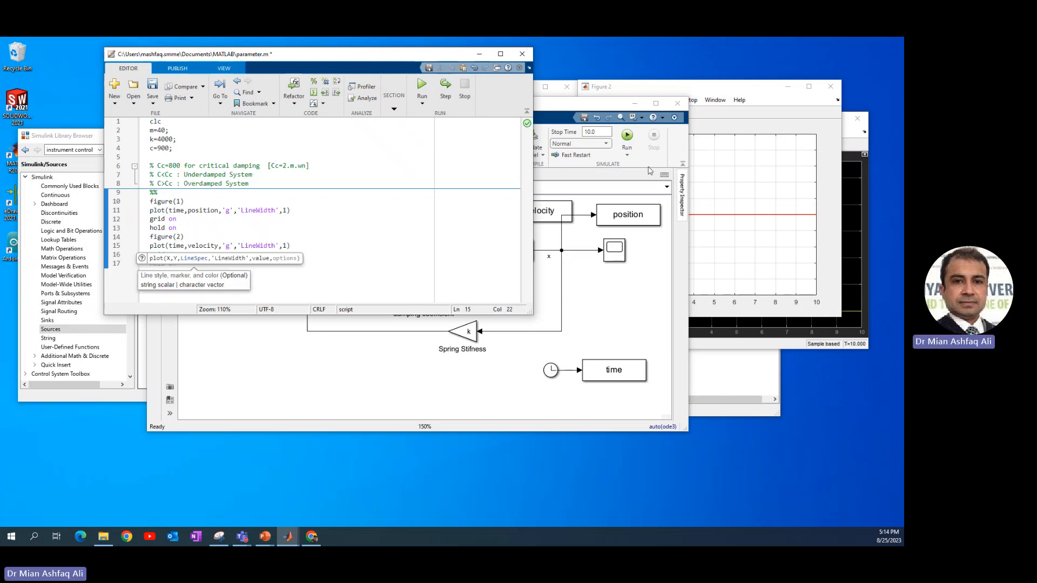
left_click(395, 108)
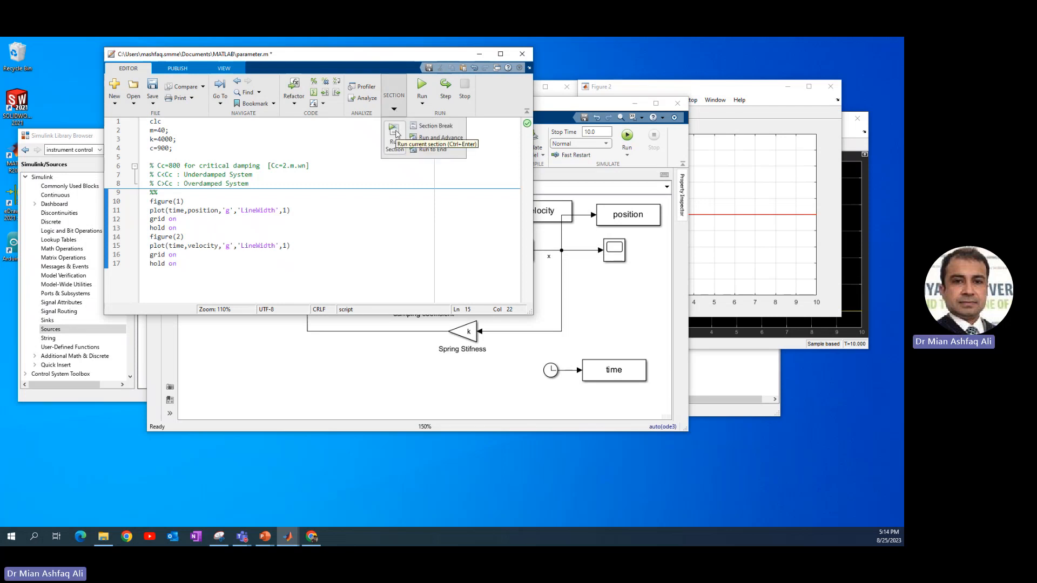
left_click(395, 133)
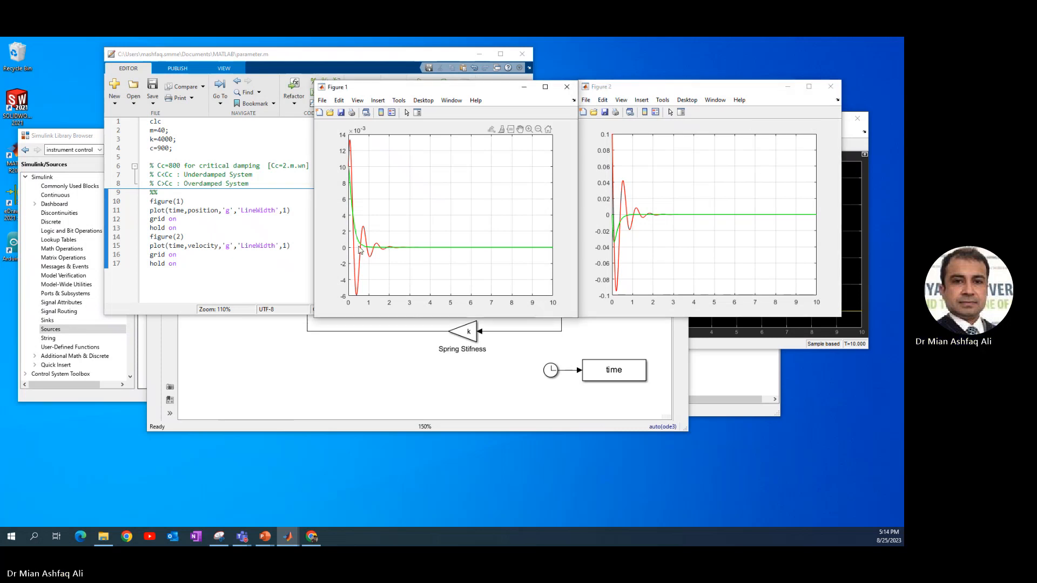
Pan and zoom the Figure 1 position plot to compare the two damping responses
left_click_drag(410, 228, 488, 220)
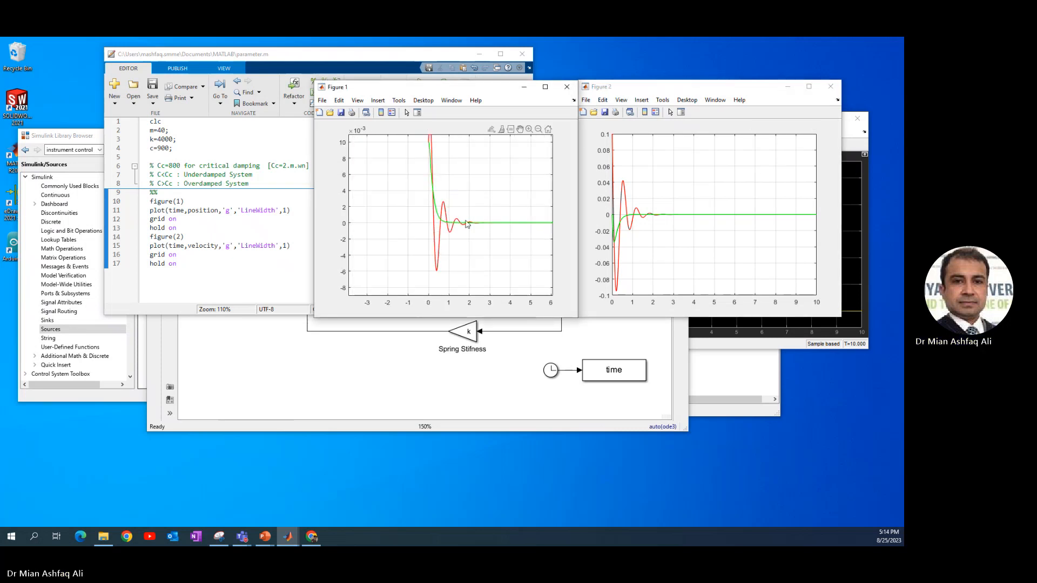
scroll(449, 222, "up", 7)
scroll(447, 223, "down", 3)
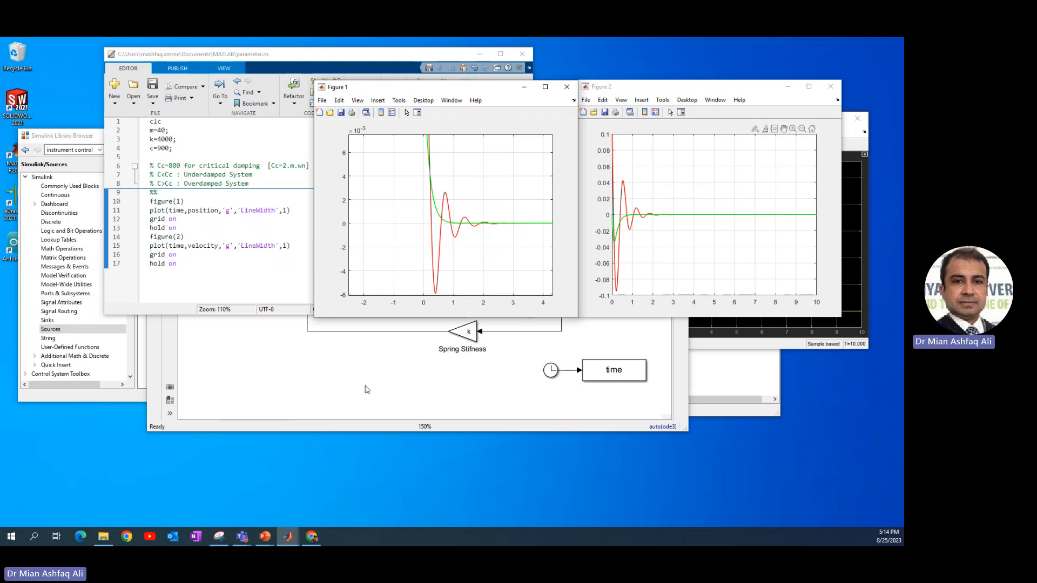
left_click(288, 362)
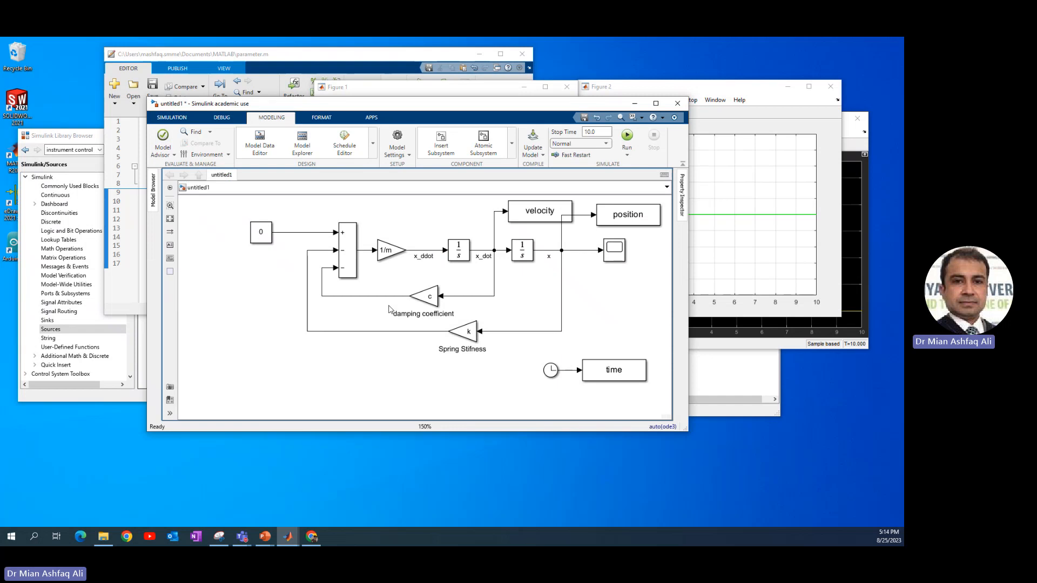